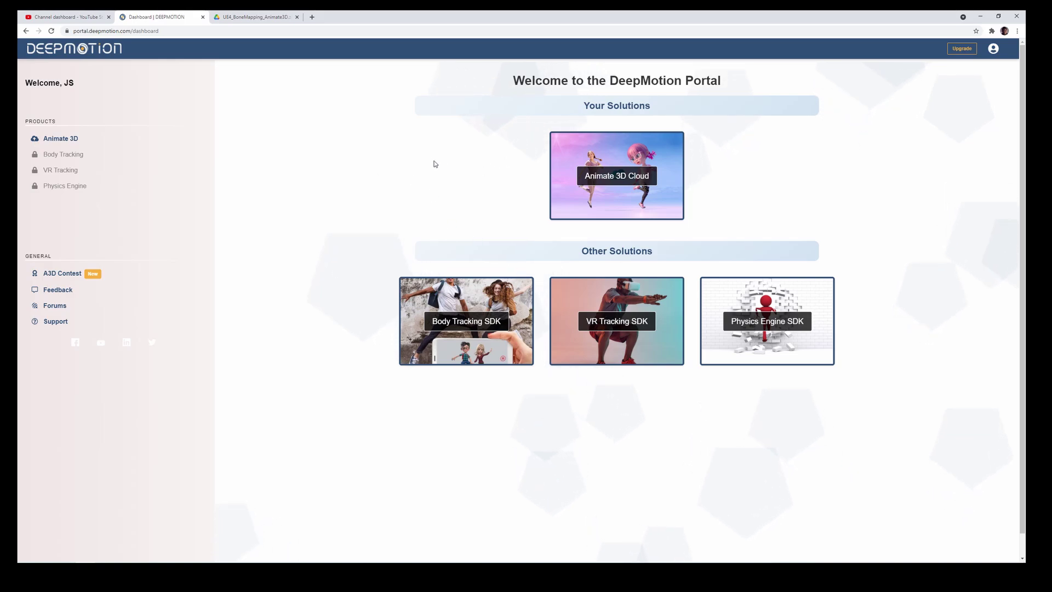
Start a new Animate 3D animation and load Dancedance.mp4 from the Desktop as the motion clip
click(595, 174)
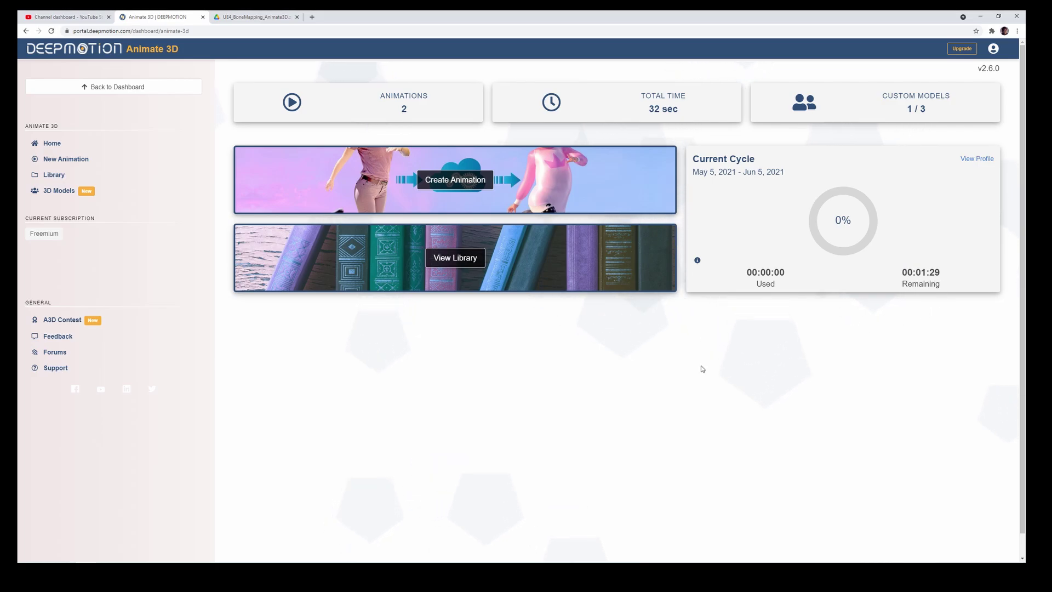
click(463, 187)
click(464, 190)
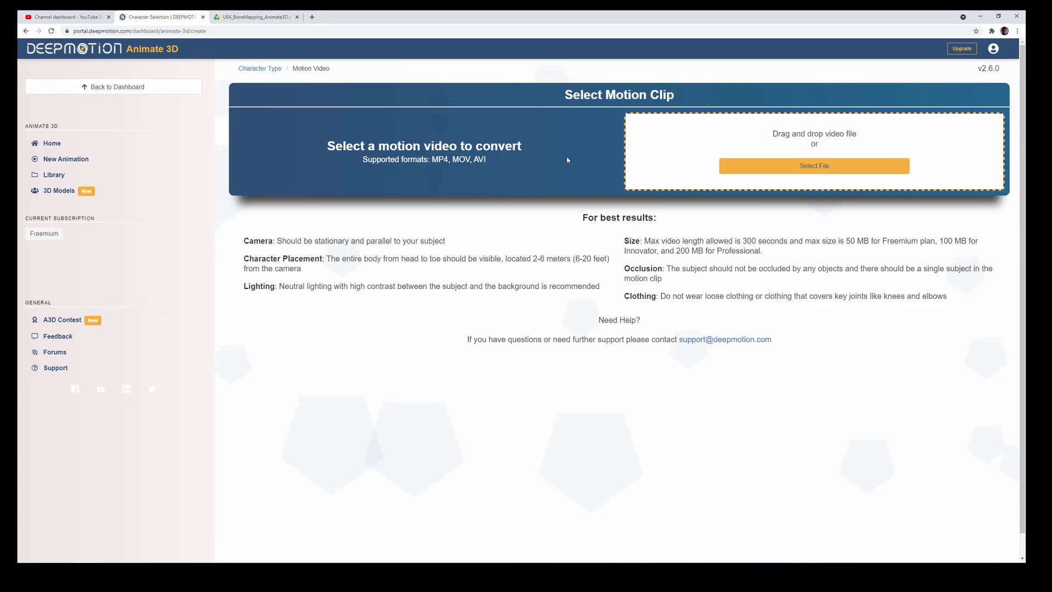
click(821, 170)
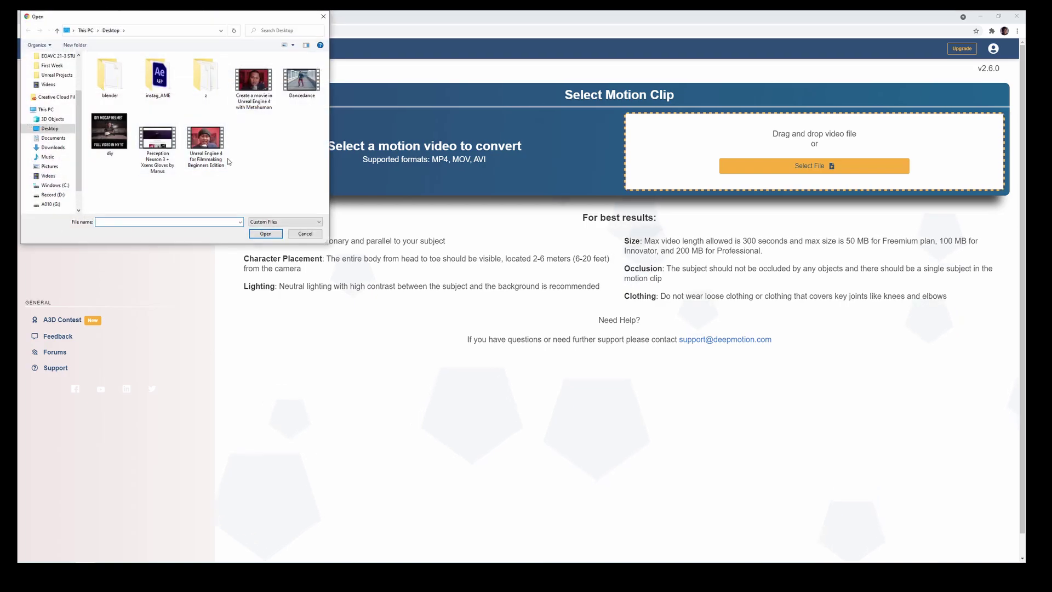
double_click(301, 99)
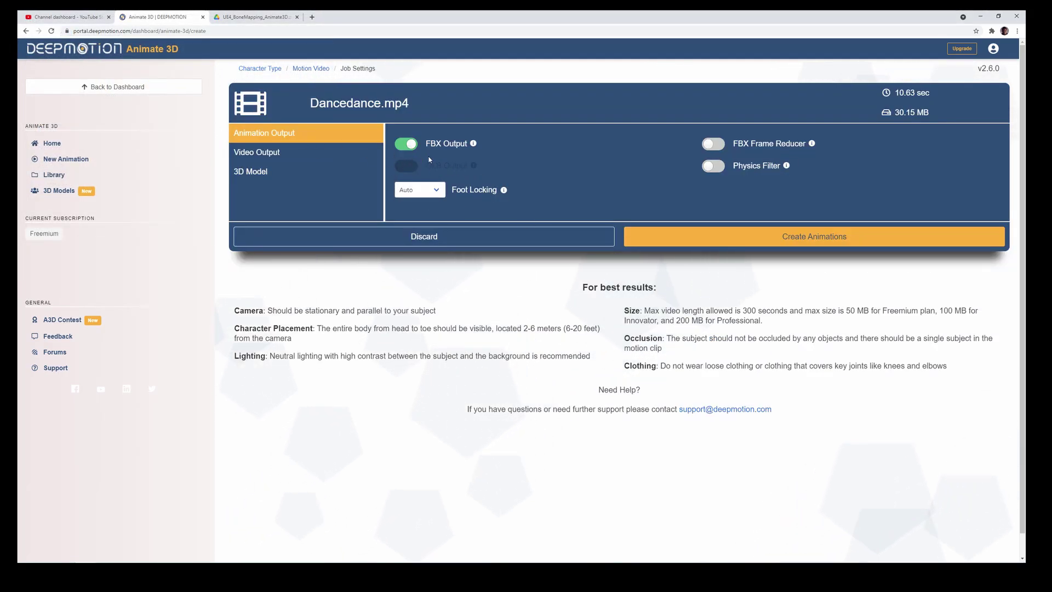
Keep FBX Output on and Foot Locking at Auto, enable the Physics Filter, and start creating the animations
click(474, 145)
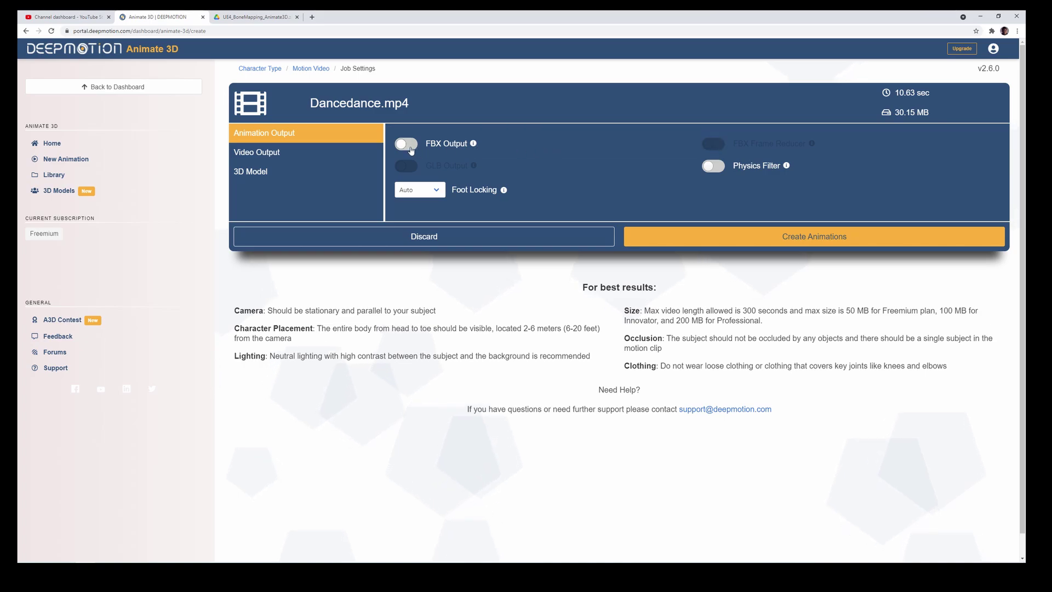
click(405, 143)
click(438, 190)
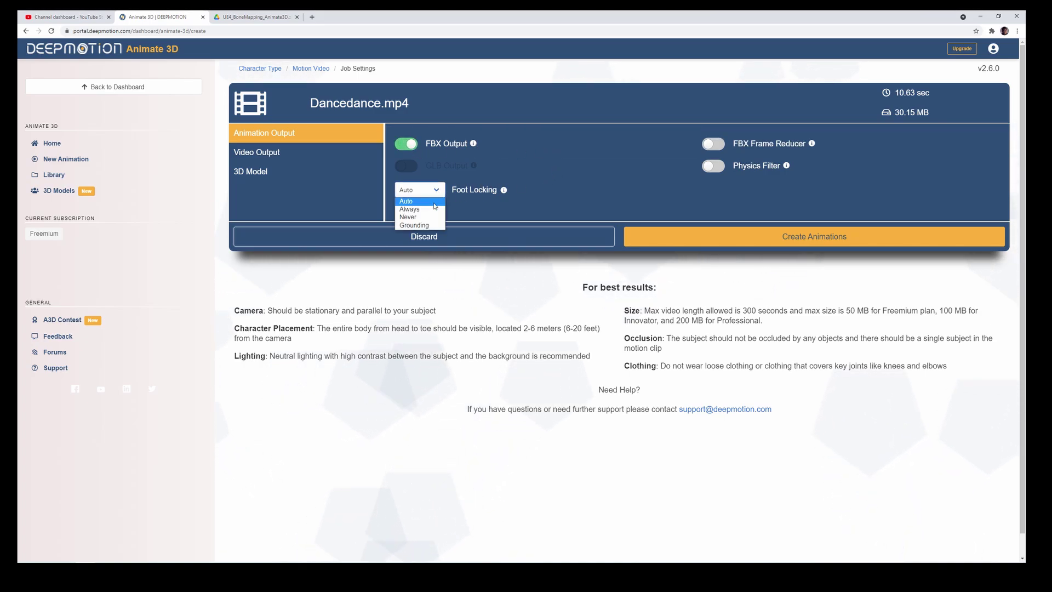
click(384, 539)
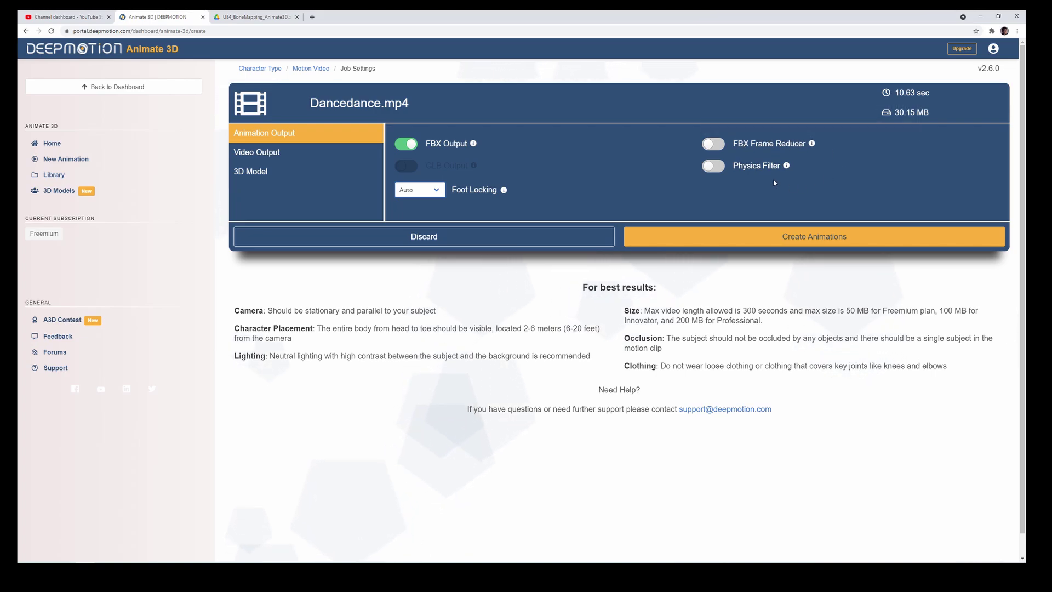
click(718, 168)
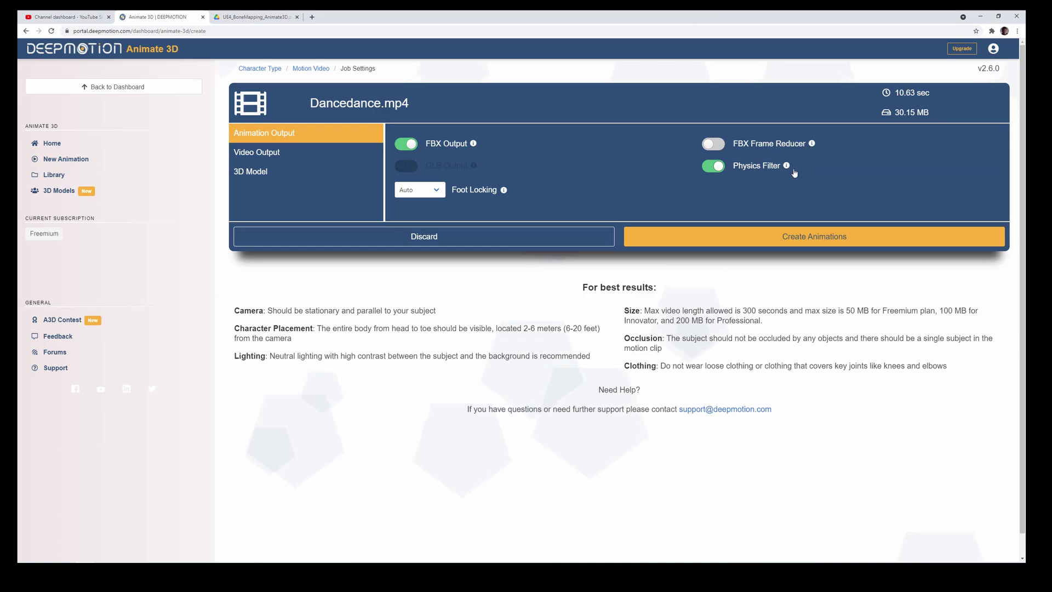
mouse_move(792, 172)
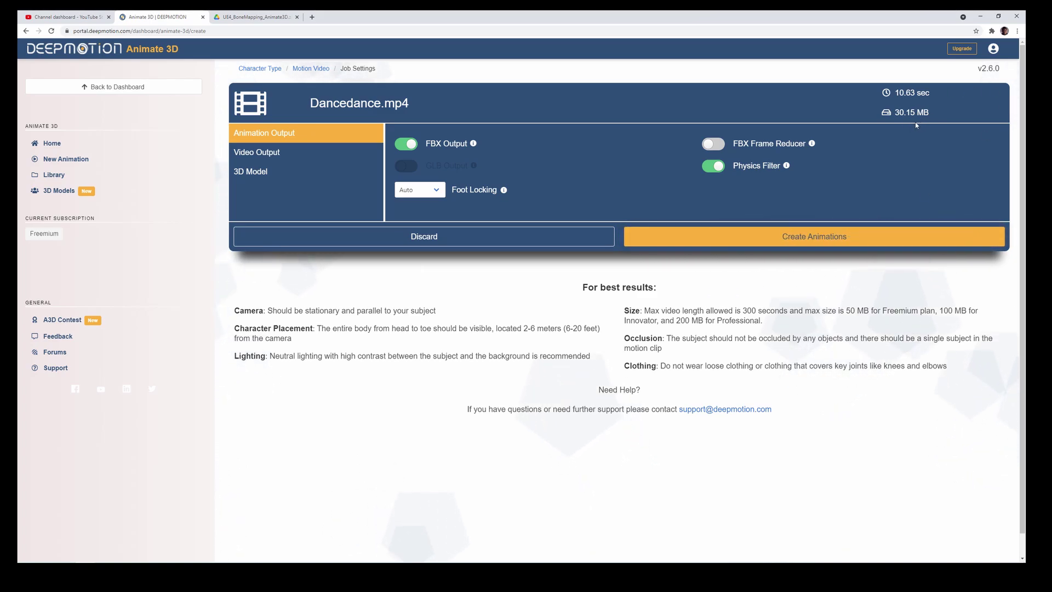
click(789, 237)
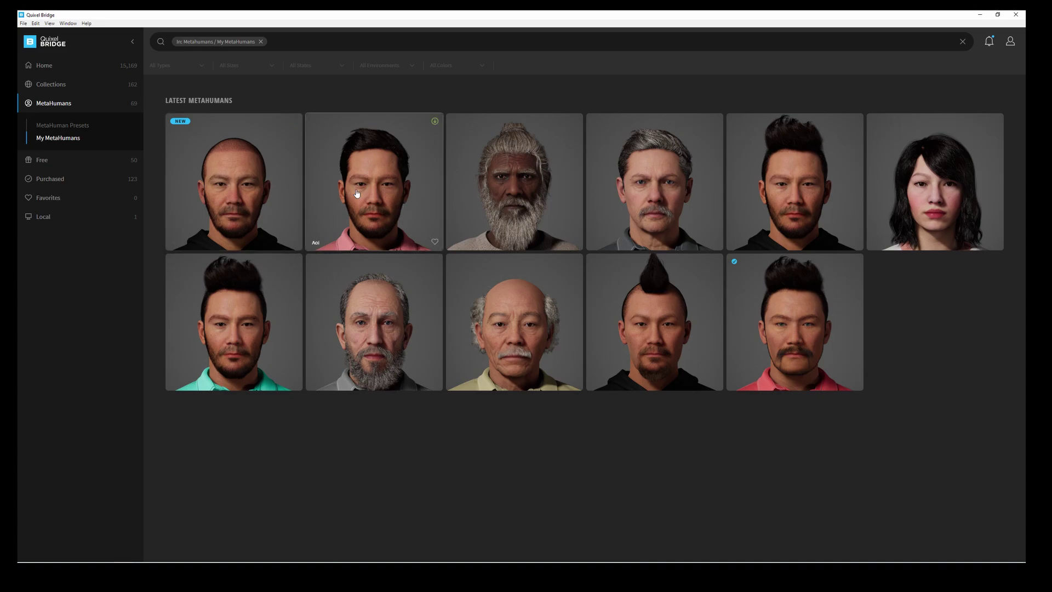
In Quixel Bridge, export the moustached MetaHuman Aoi to the Unreal project and enable all missing plugins and project settings there
click(794, 329)
click(998, 550)
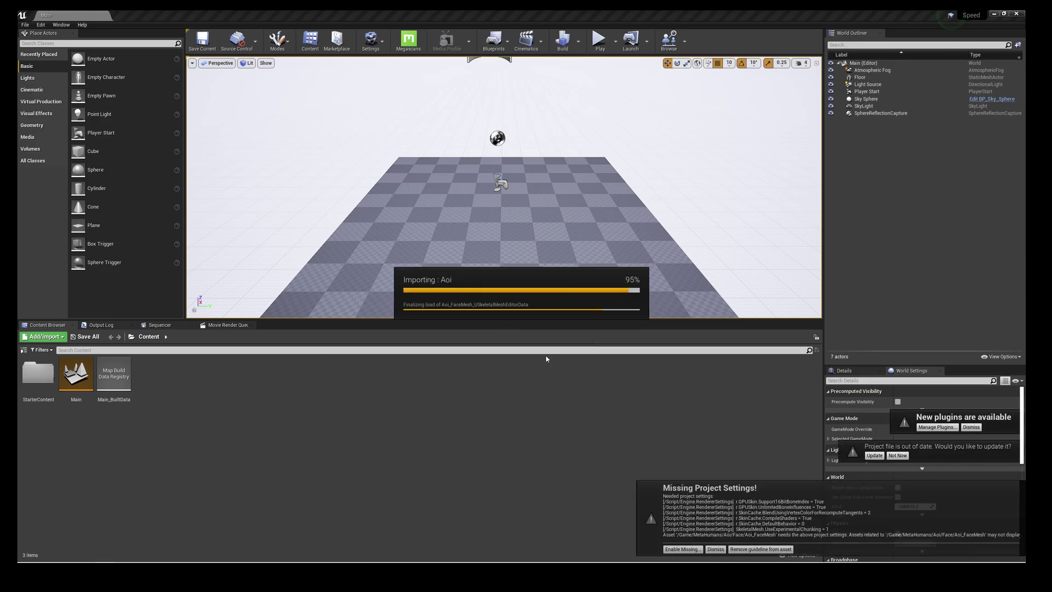
click(652, 396)
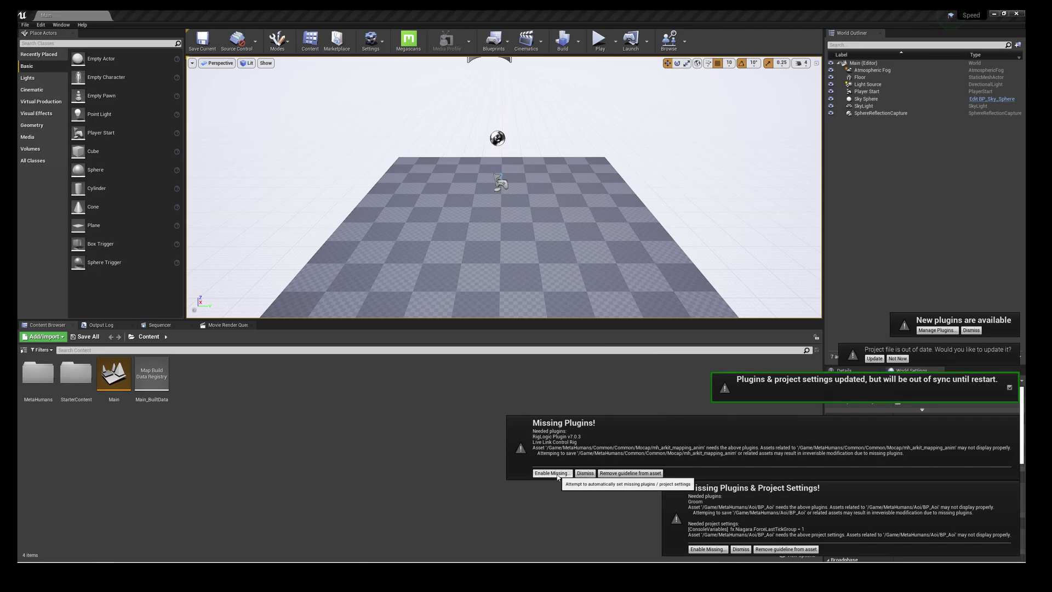
click(552, 473)
click(711, 549)
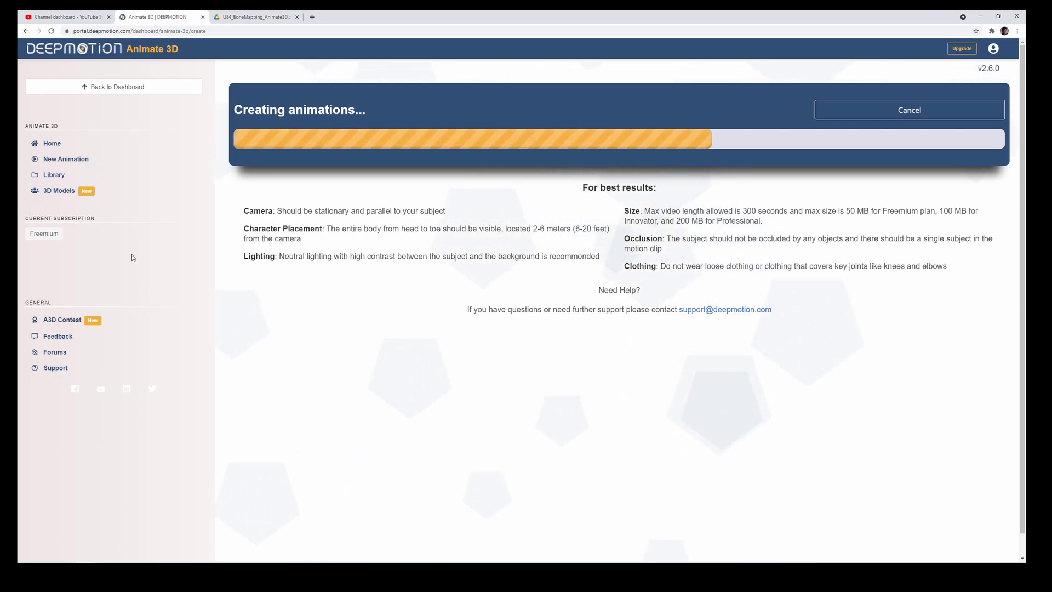
Back in the browser, review the Animate 3D plans and pricing in a separate tab, and return to the animation job
right_click(958, 52)
click(964, 56)
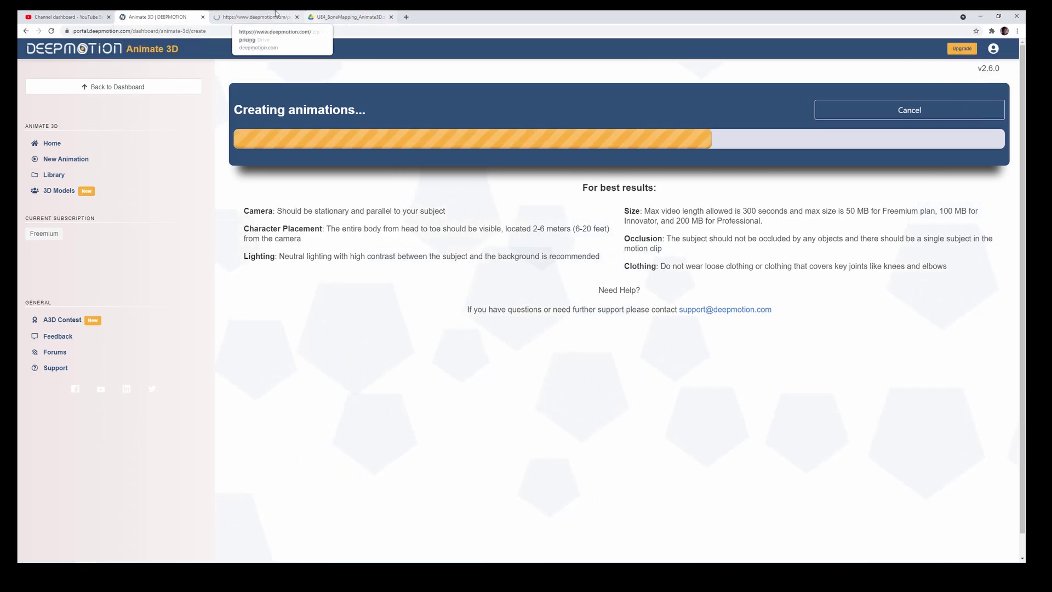
click(276, 13)
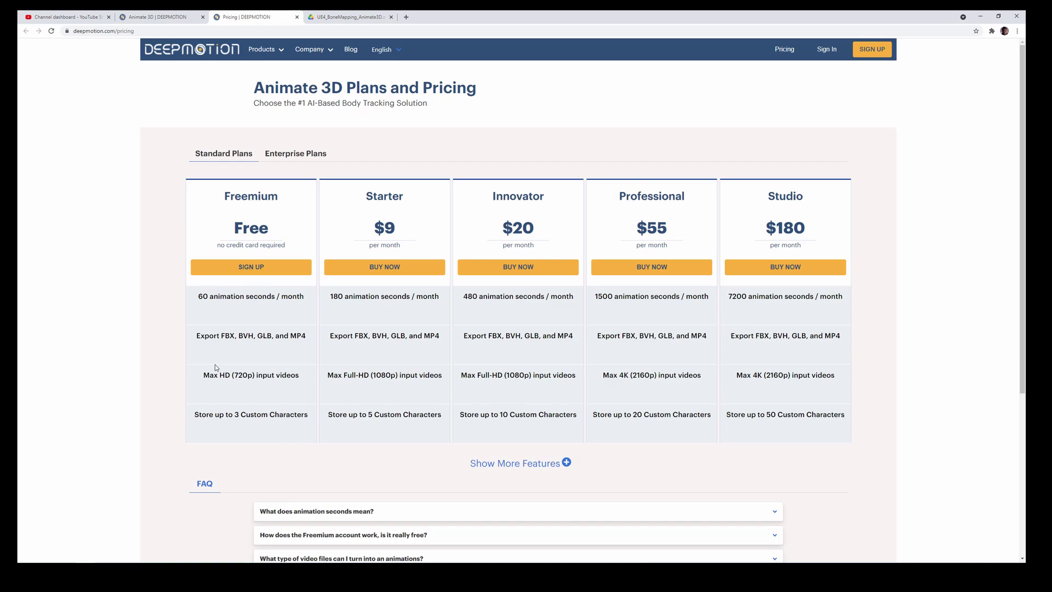
drag(216, 367, 257, 390)
click(277, 391)
scroll(591, 345, down, 2)
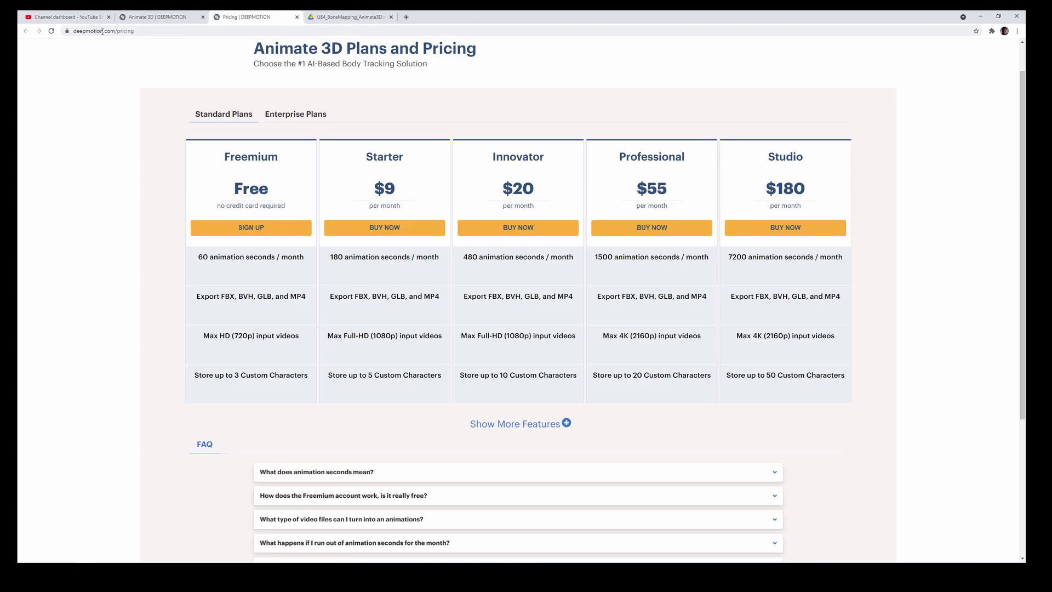
click(159, 17)
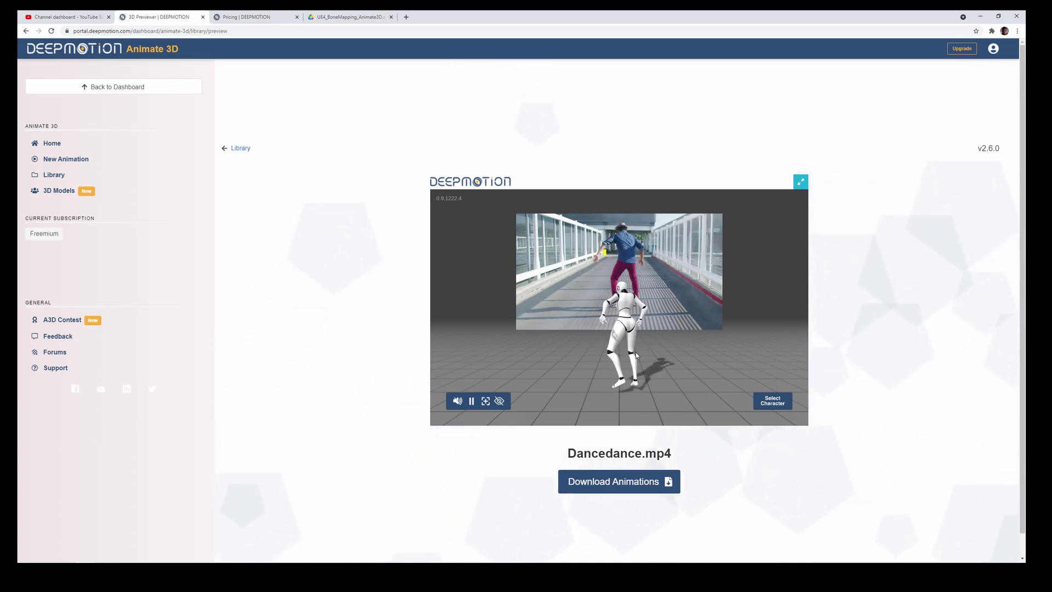
Pause the Dancedance.mp4 preview and download the animation as FBX for the Adult Female model
click(471, 401)
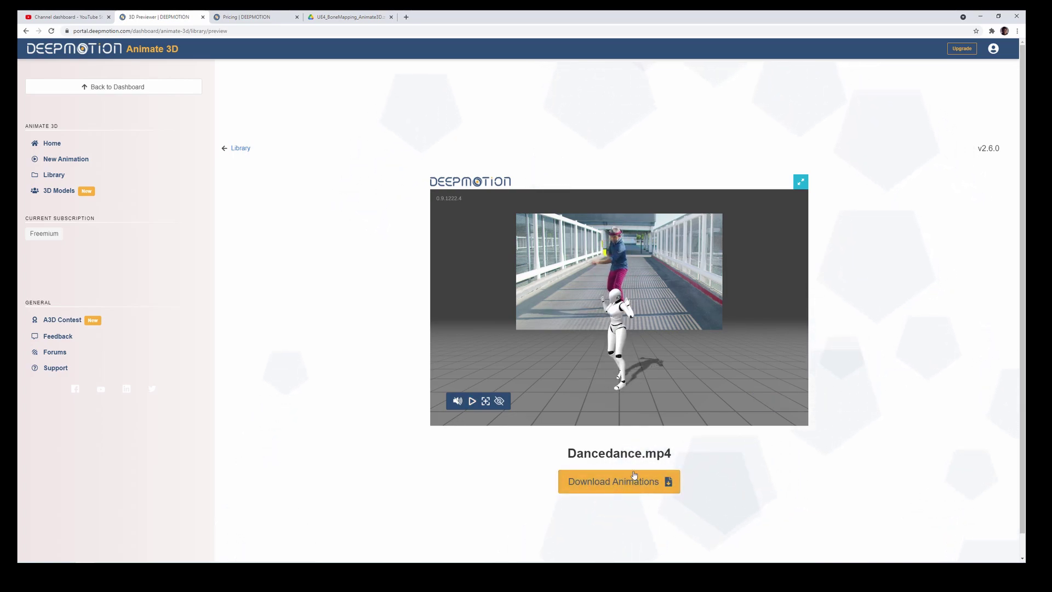
click(619, 481)
scroll(620, 478, down, 1)
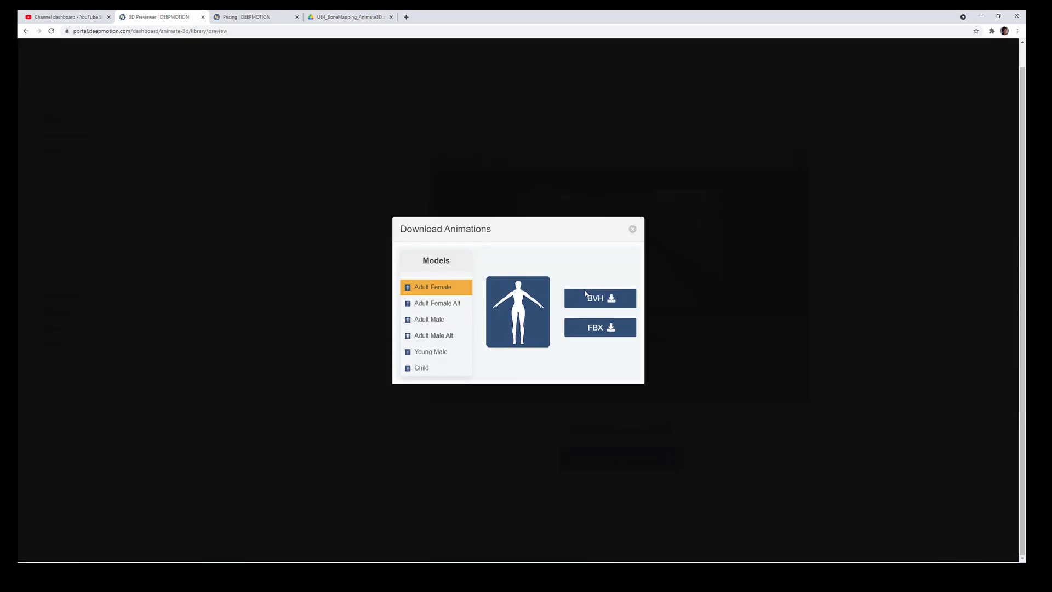
click(599, 327)
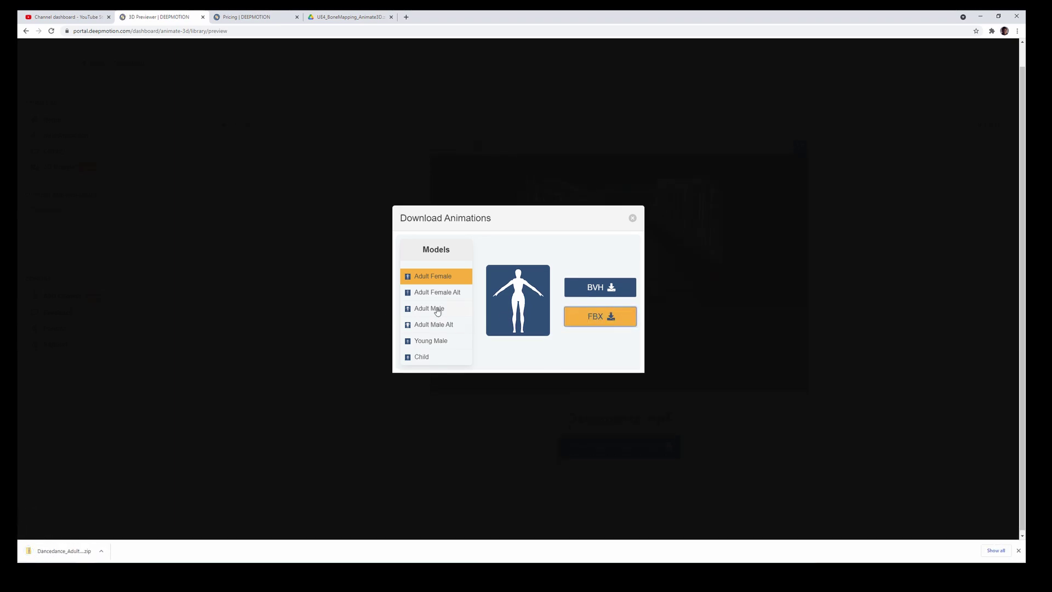
Compare the available body models, choose Adult Male, and download its animation as FBX
click(437, 310)
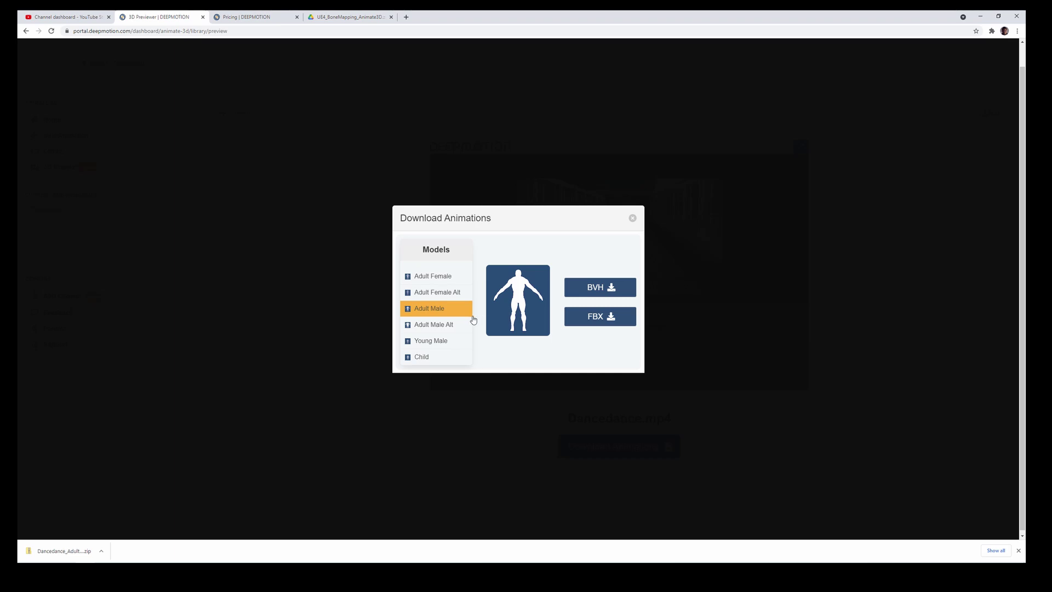
click(455, 324)
click(448, 308)
click(443, 280)
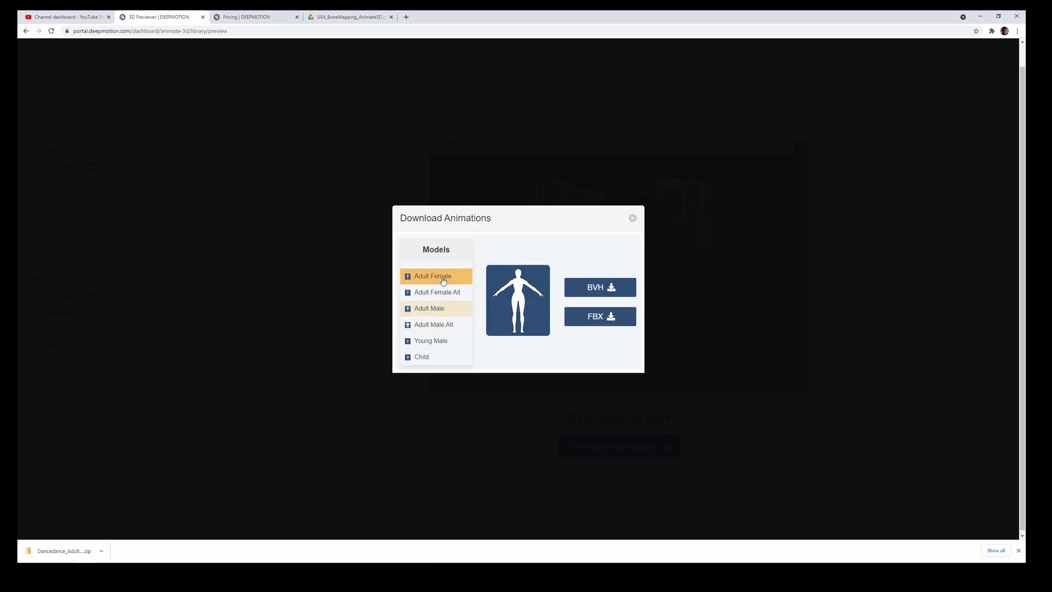
click(441, 310)
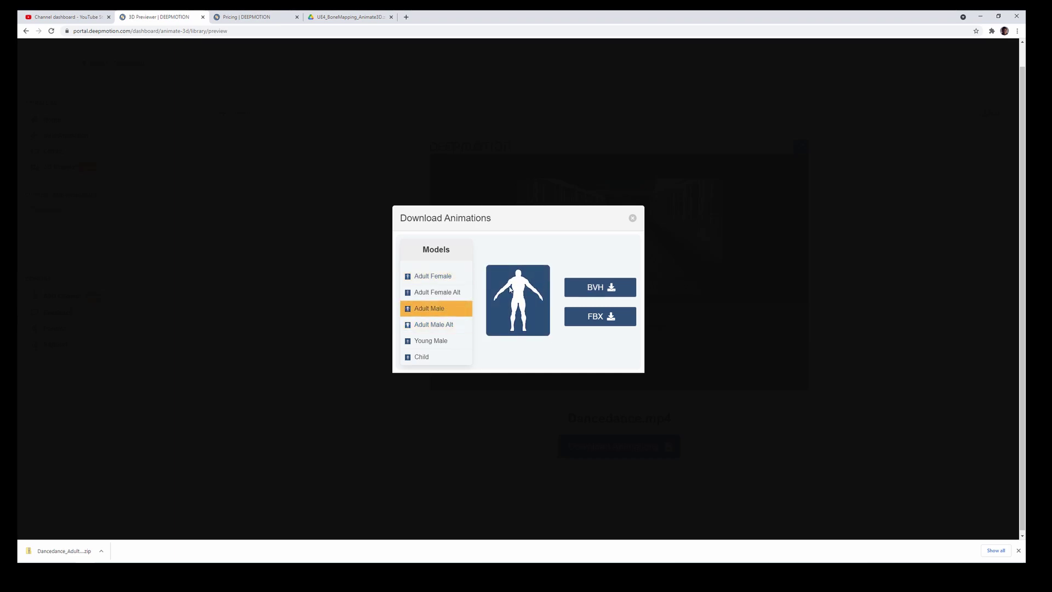
click(431, 339)
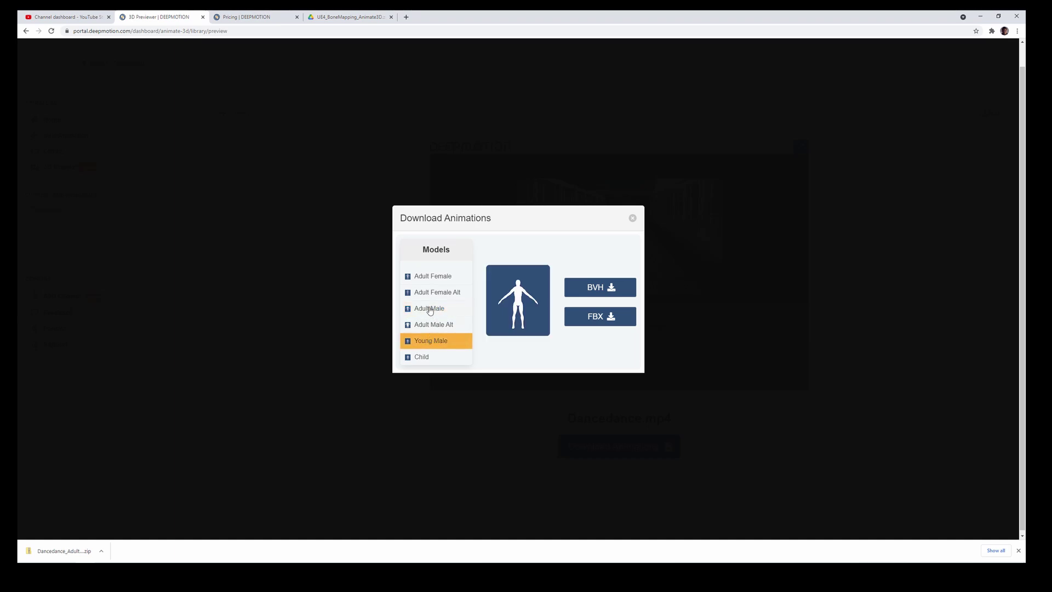
click(429, 309)
click(609, 315)
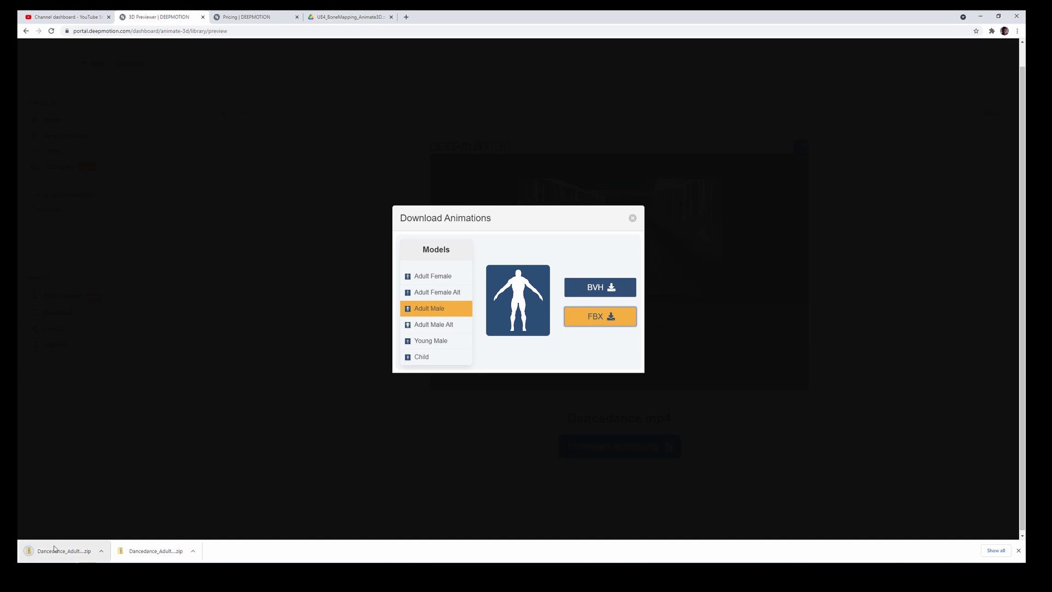
Show the downloaded archives in their folder and delete the Dancedance_Adult_Female zip
right_click(76, 552)
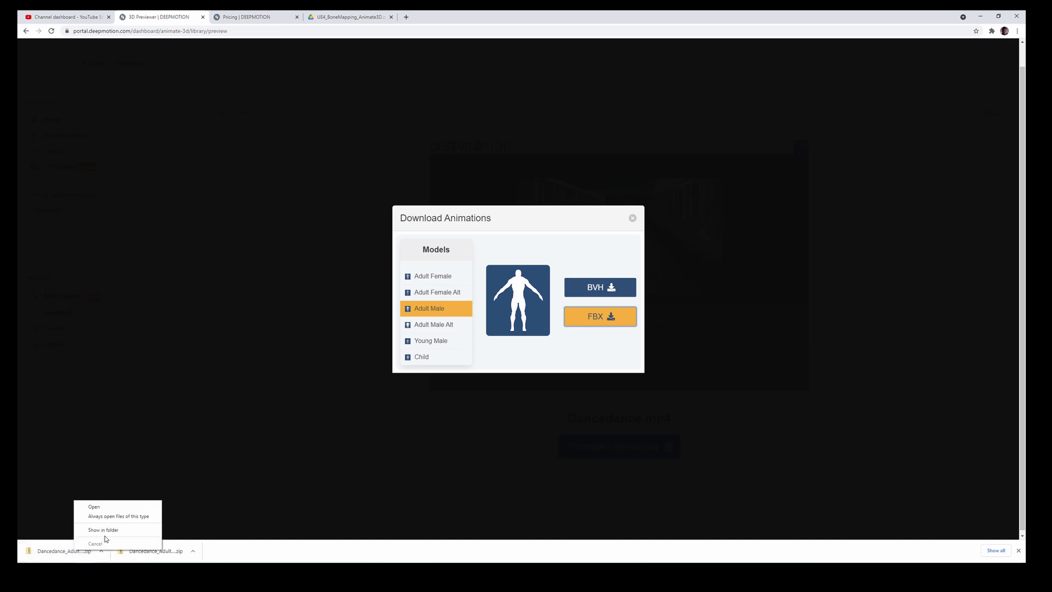
click(107, 532)
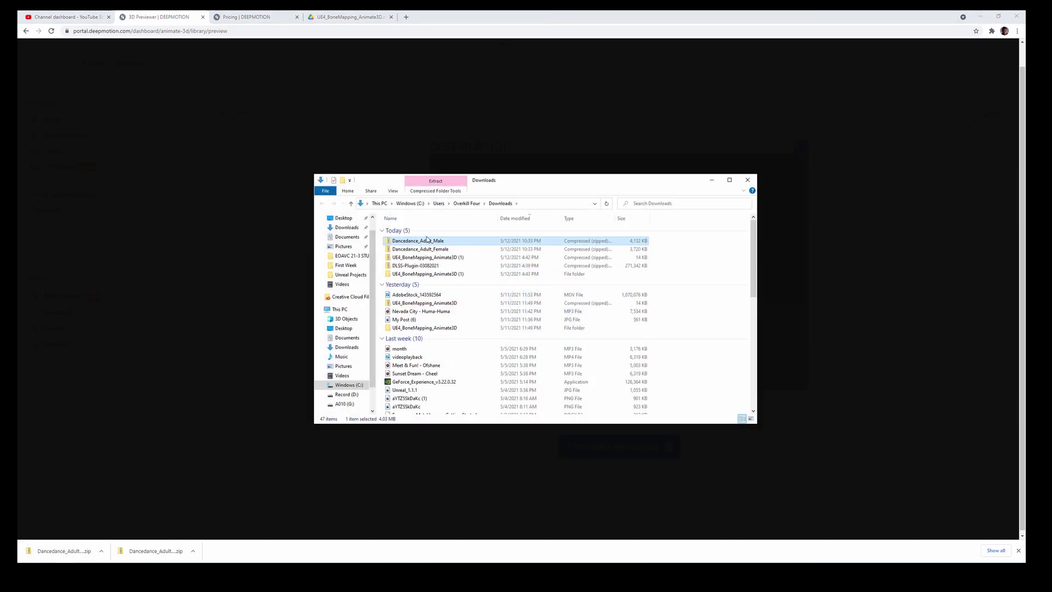
right_click(418, 236)
right_click(413, 247)
click(434, 388)
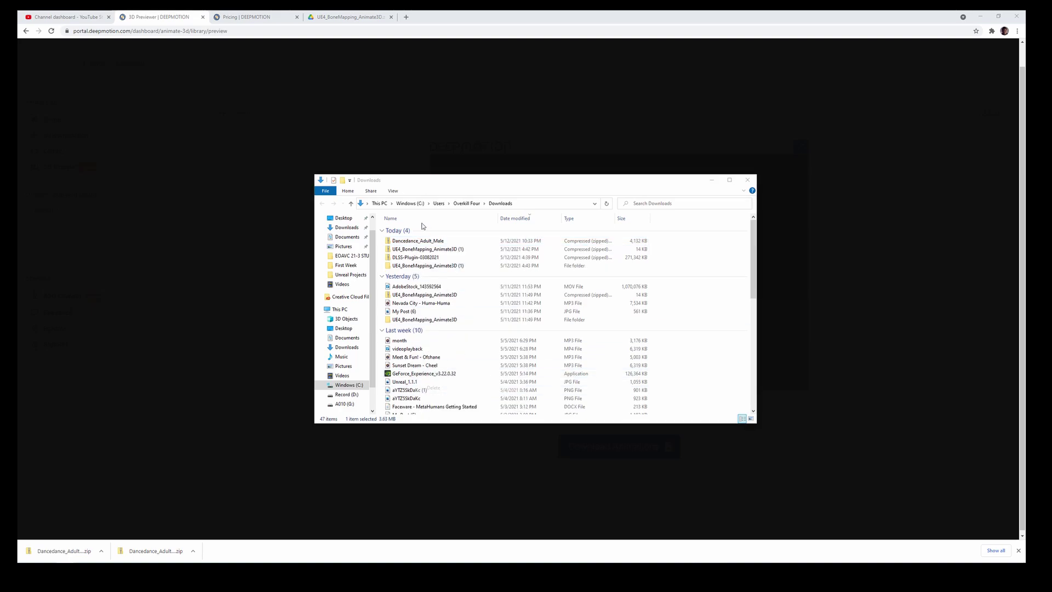
Extract the Dancedance_Adult_Male zip into its own folder in Downloads
right_click(418, 241)
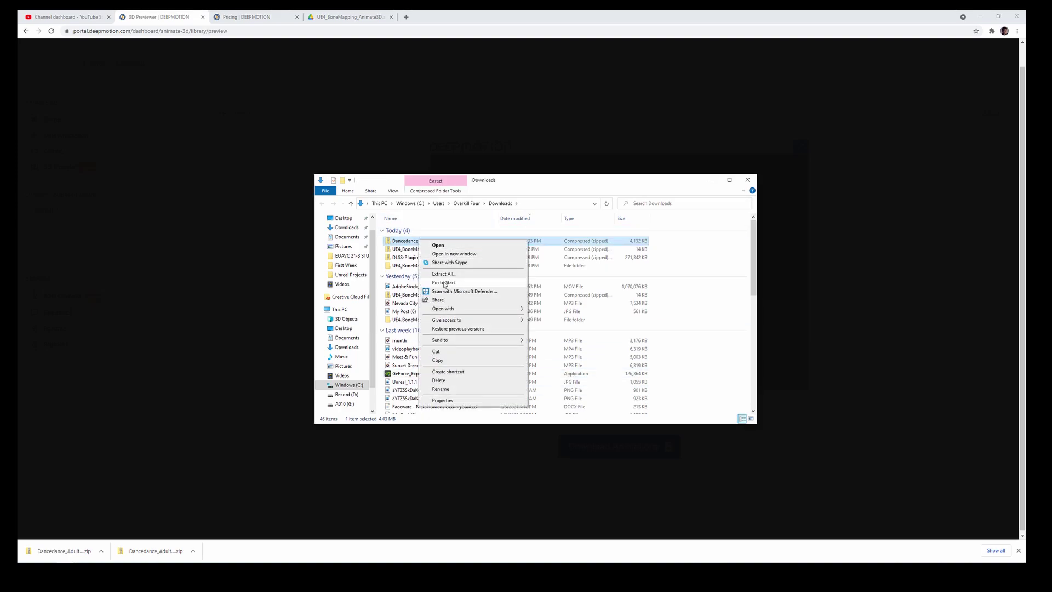
click(443, 274)
click(590, 366)
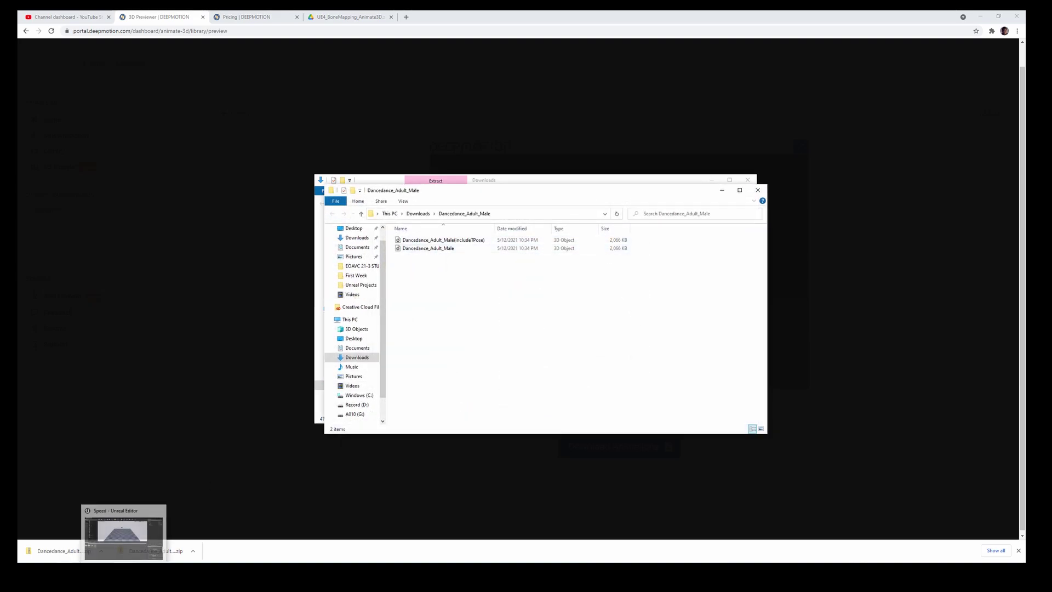
In Unreal Editor, create a folder named fbxanim in the project's Content directory and open it
click(124, 533)
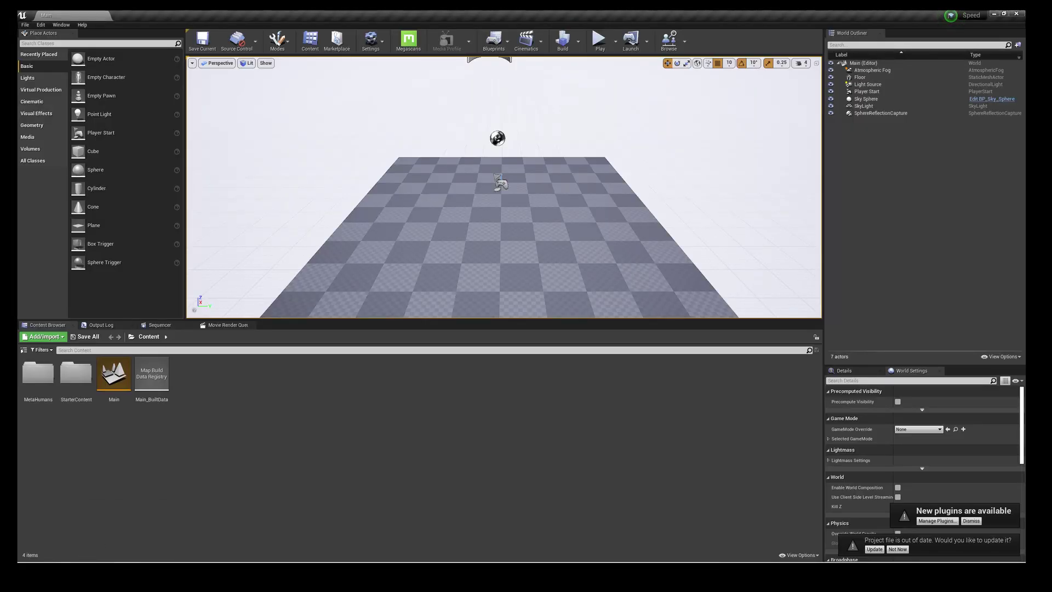
right_click(222, 399)
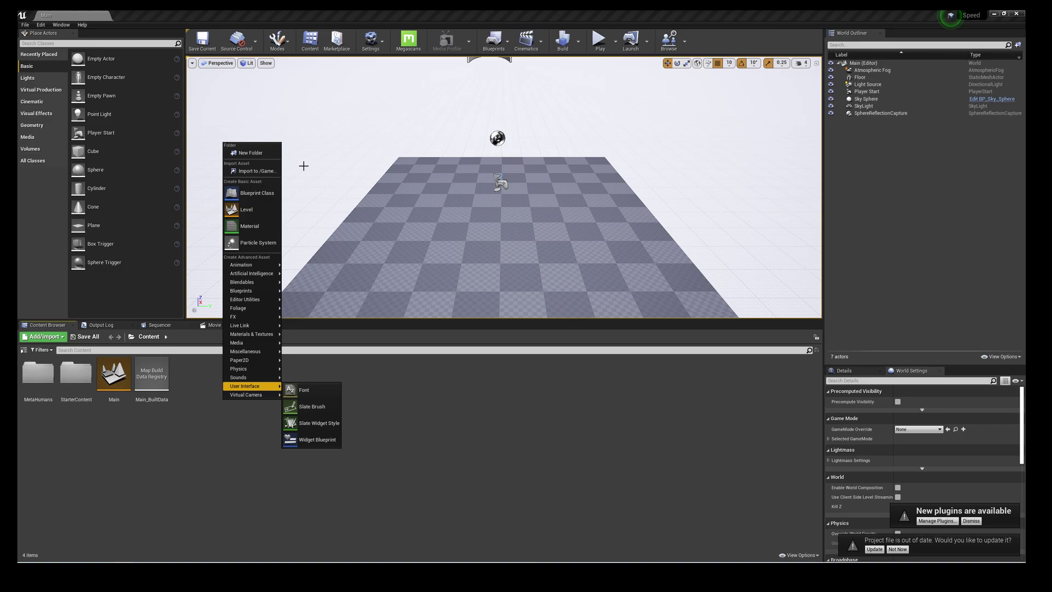
click(267, 154)
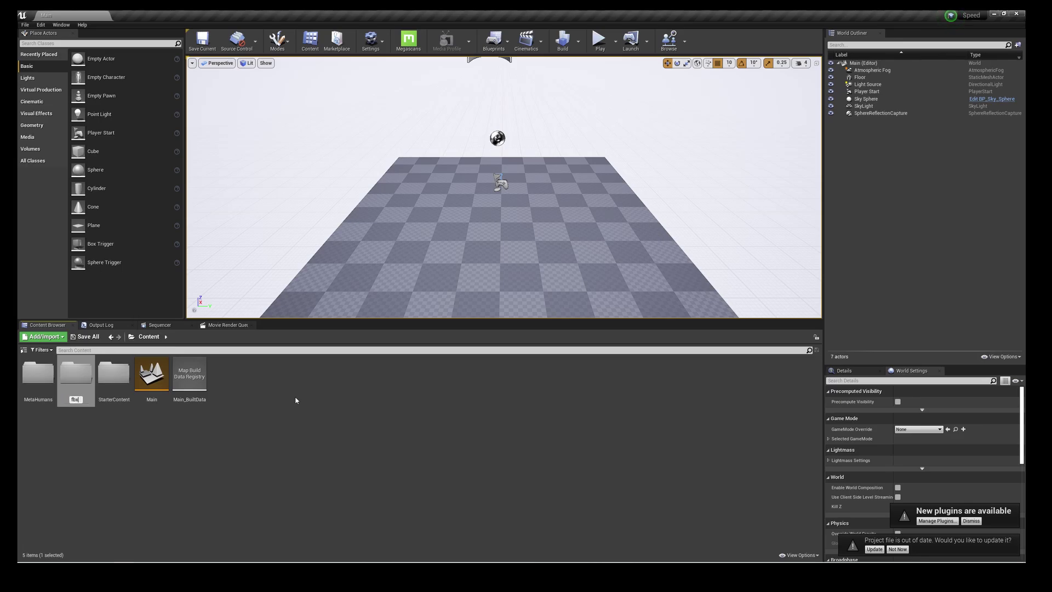
key(Return)
double_click(42, 375)
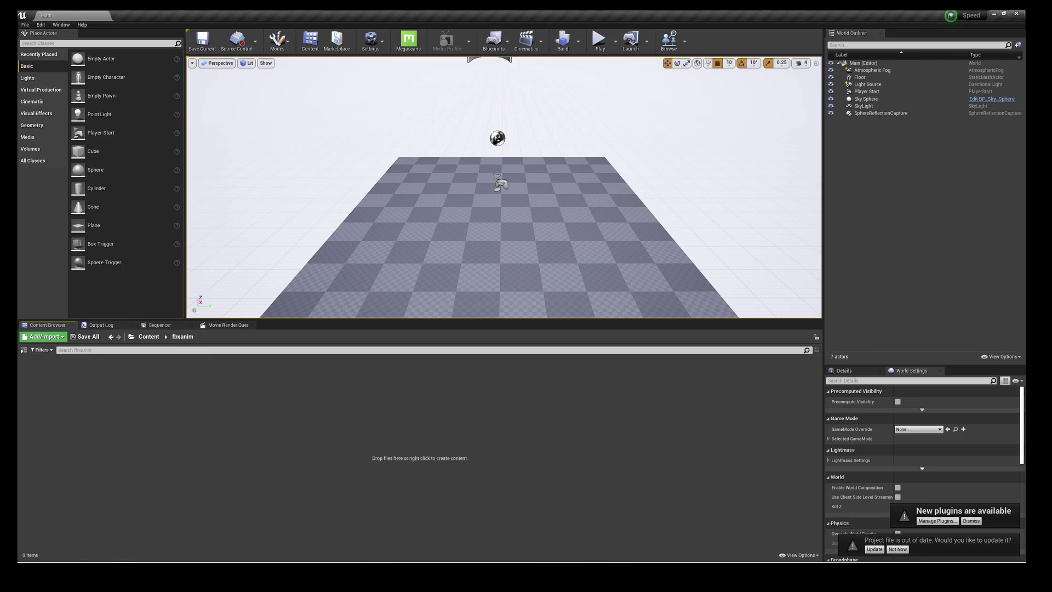
Bring the Dancedance_Adult_Male(includeTPose) FBX file from its extracted folder into the fbxanim content folder for import
click(230, 531)
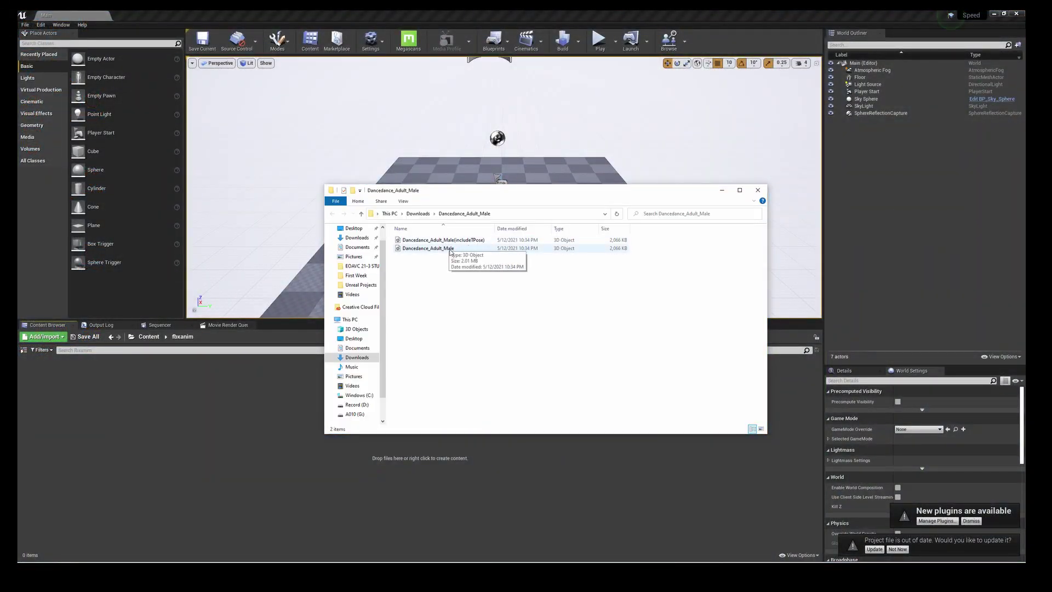
drag(452, 244, 189, 442)
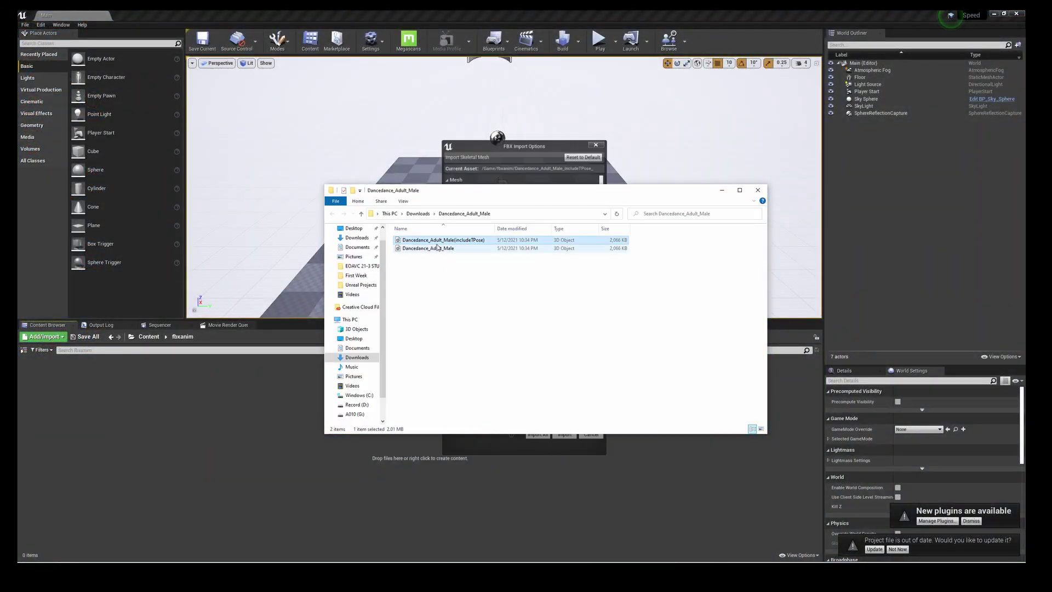
click(738, 191)
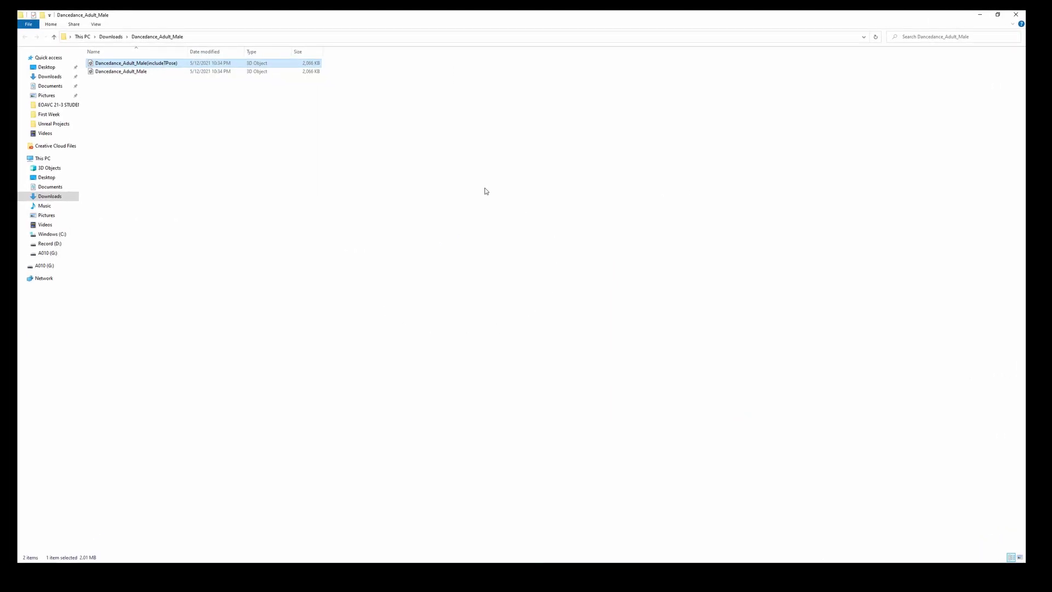
click(984, 16)
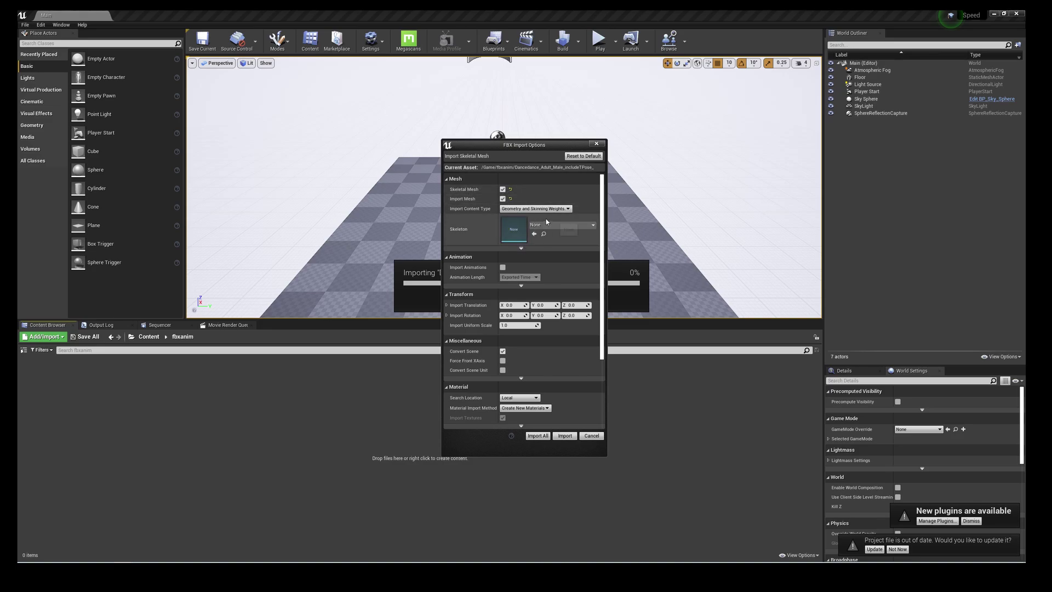
Import the FBX as a skeletal mesh with Import Animations enabled and no existing skeleton assigned, and dismiss the message log
click(521, 285)
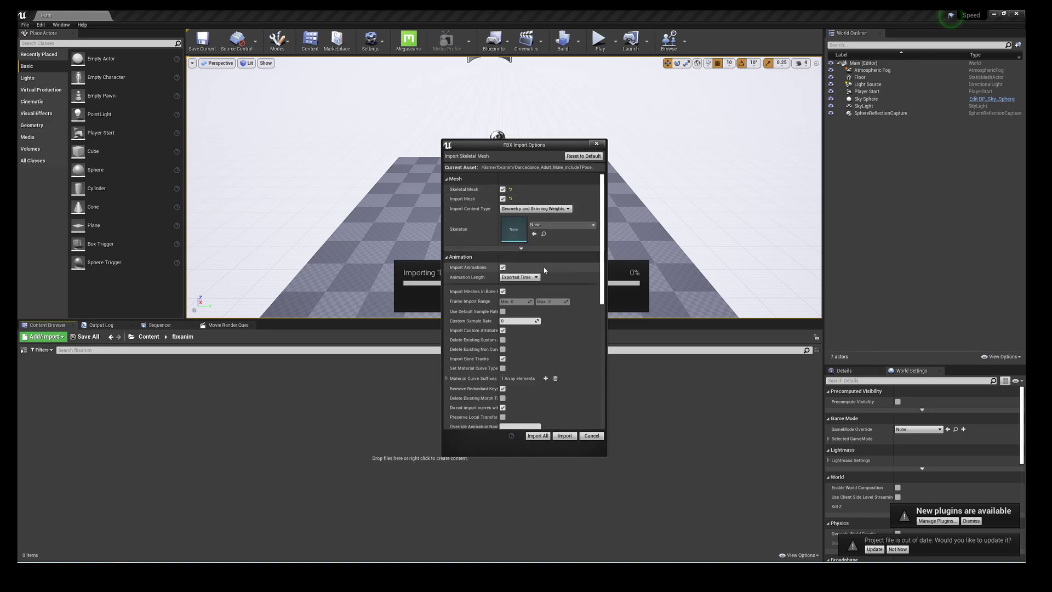
click(521, 248)
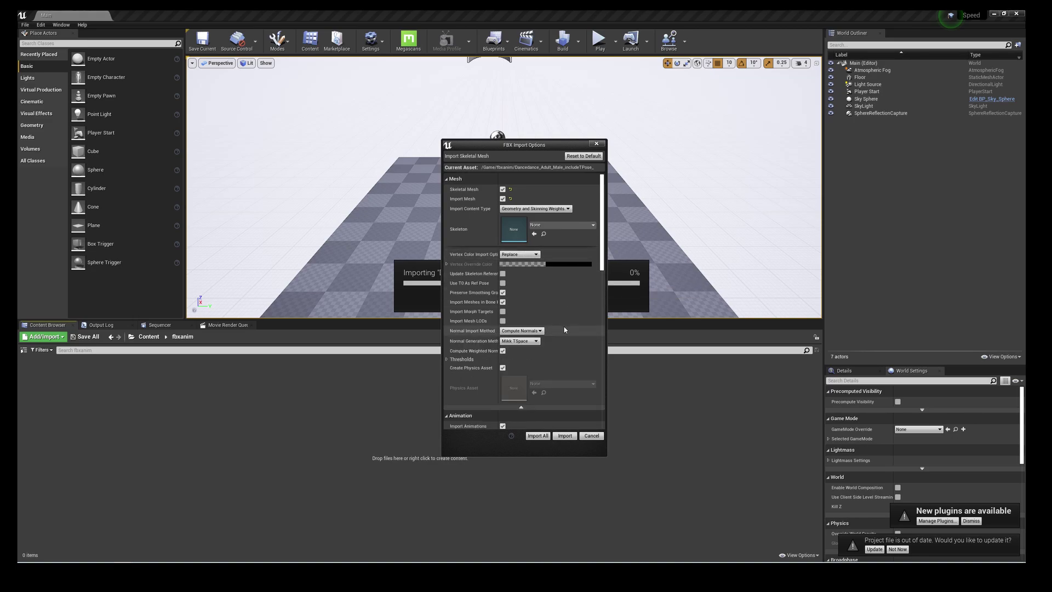
scroll(557, 427, down, 3)
click(564, 435)
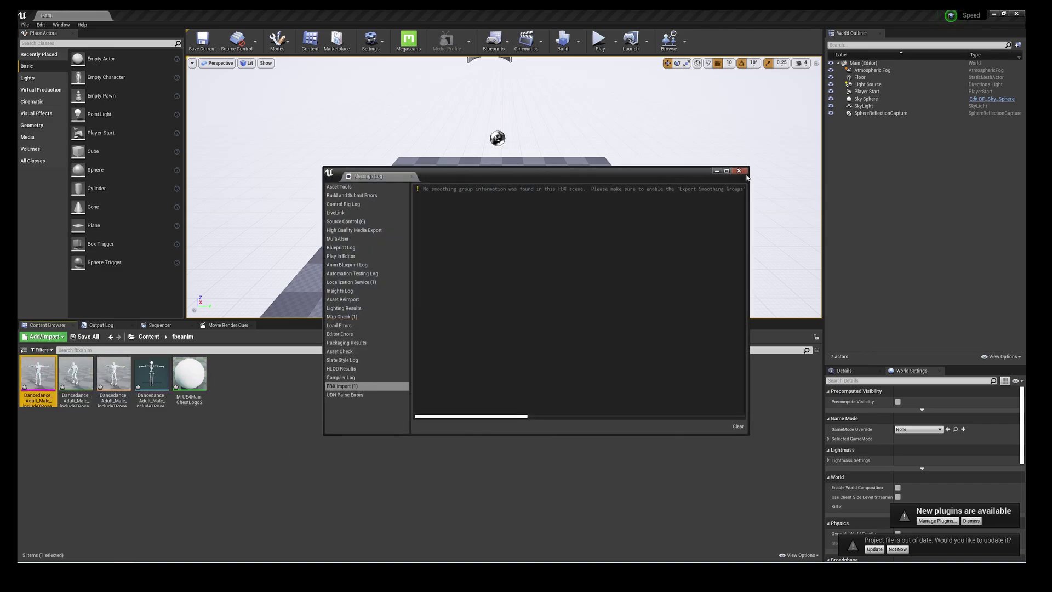
click(739, 170)
Copy the DeepMotion_BoneMapping_UE426.uasset file from the UE4_BoneMapping_Animate3D (1) folder in Downloads
mouse_move(42, 378)
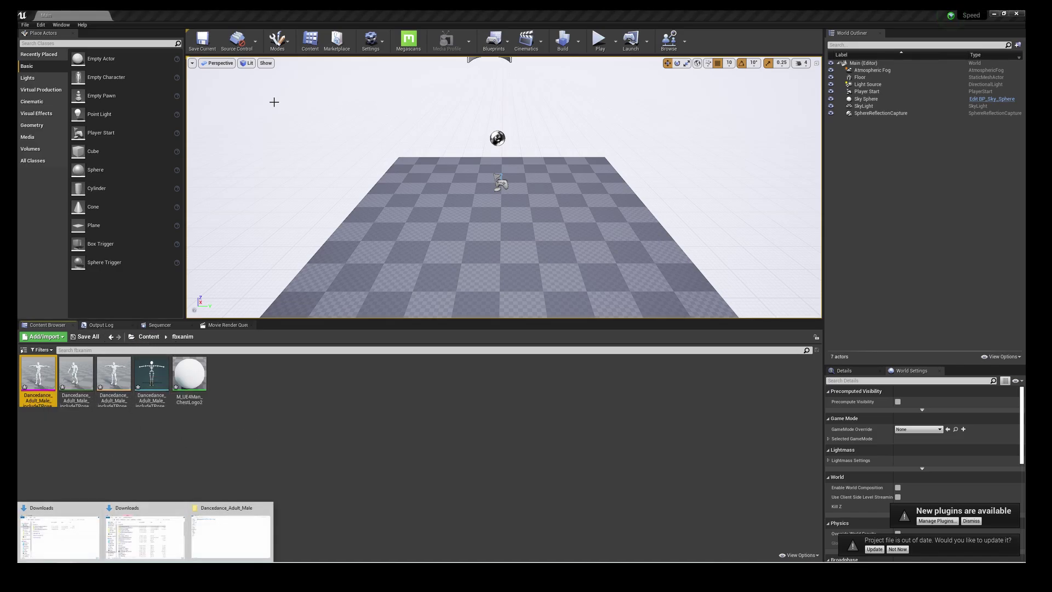
click(137, 526)
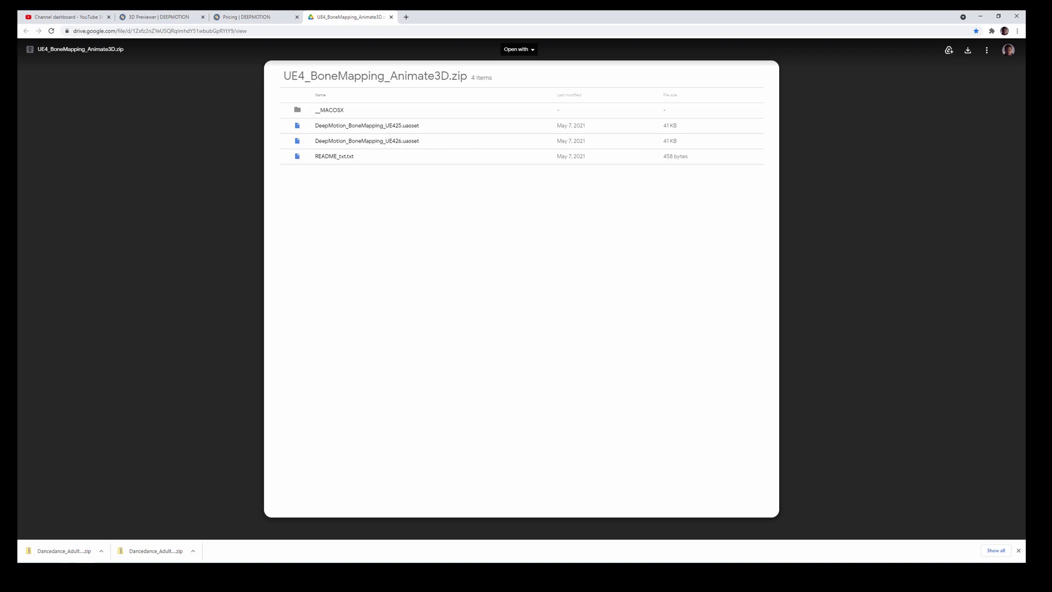
click(250, 510)
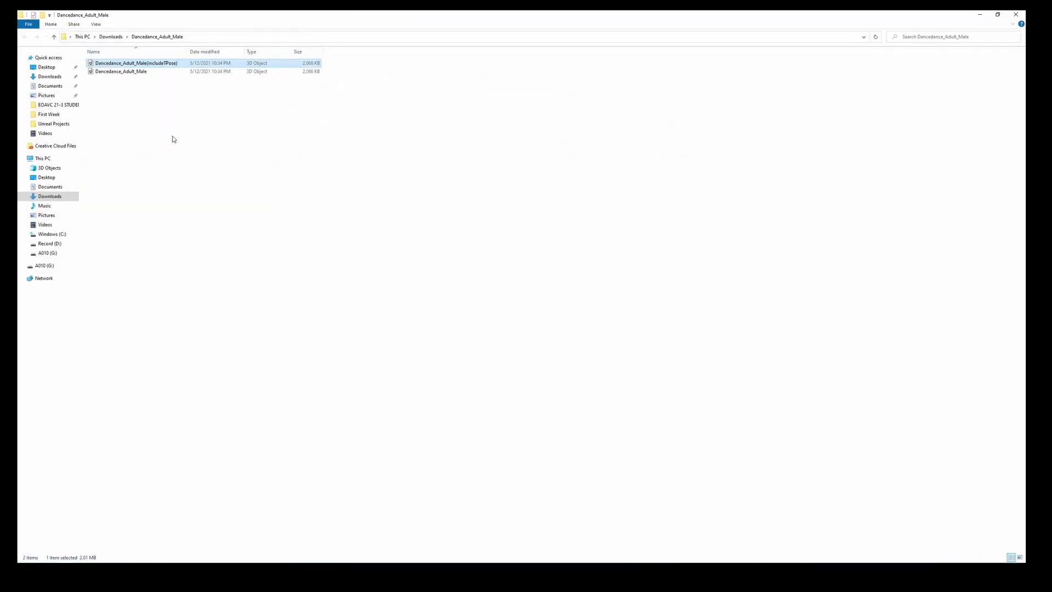
click(52, 78)
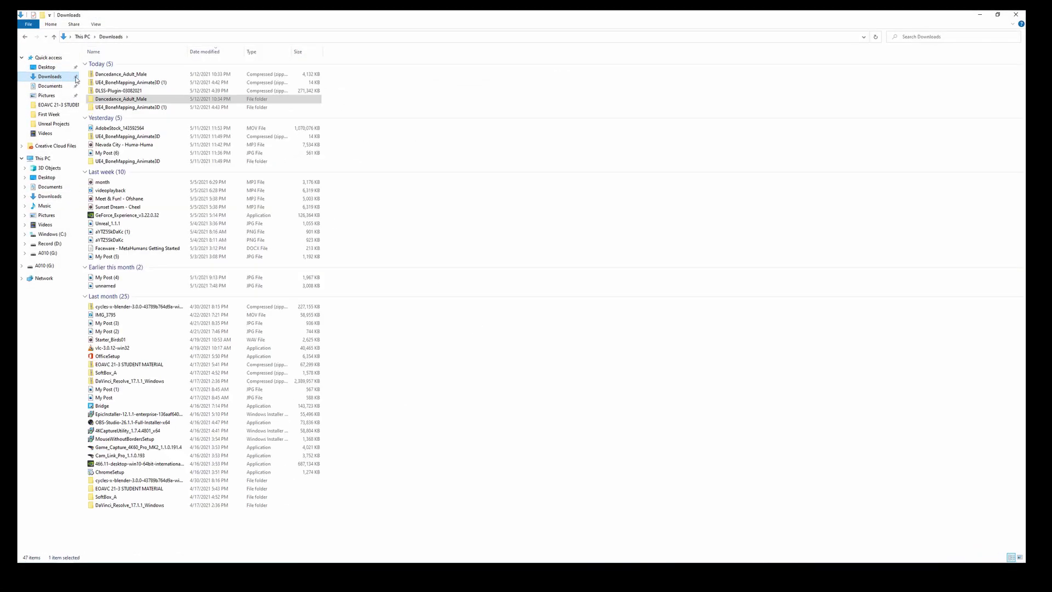
click(137, 101)
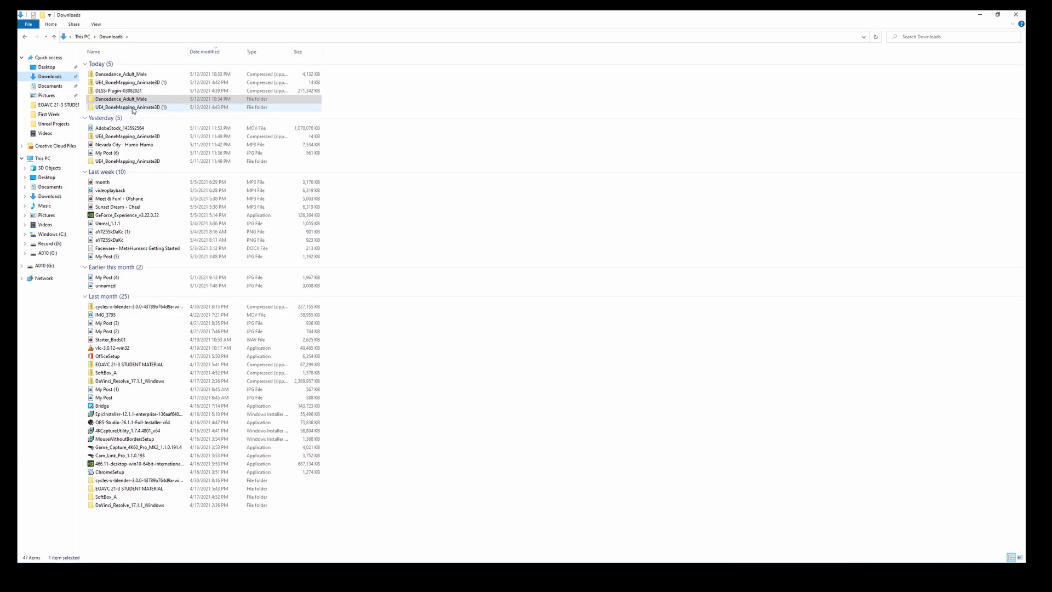
double_click(132, 108)
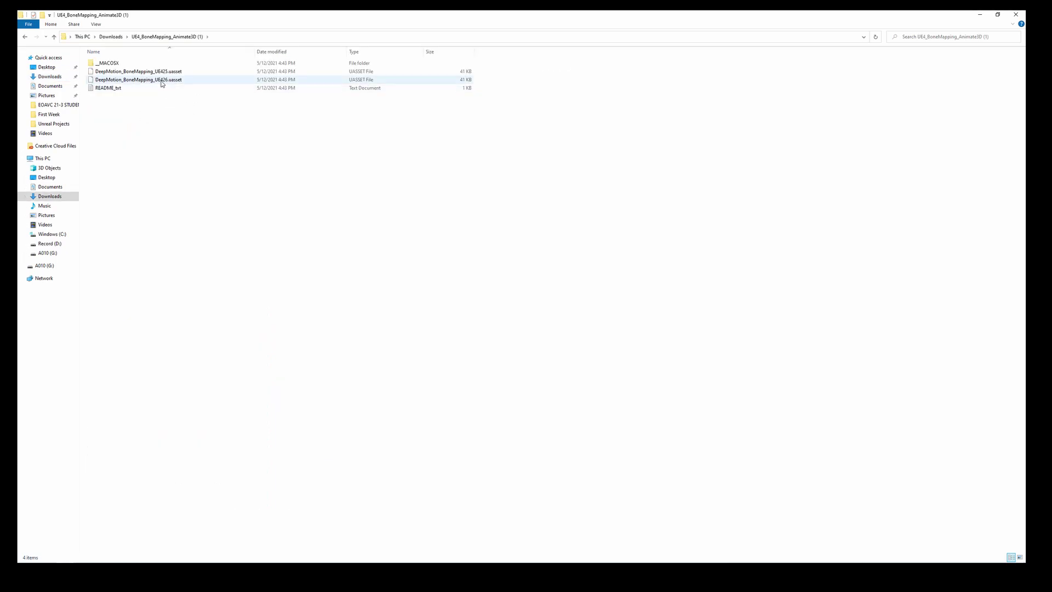
click(162, 84)
right_click(162, 83)
click(241, 163)
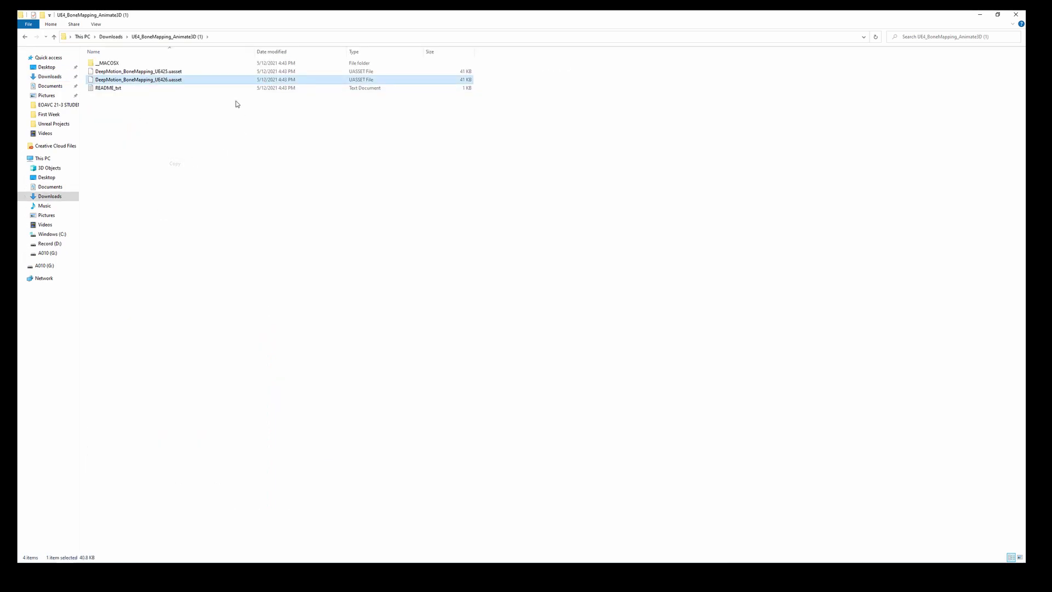
Paste the bone mapping asset into the Speed project's Content\fbxanim folder under Documents\Unreal Projects and return to Unreal Editor
click(64, 89)
double_click(142, 88)
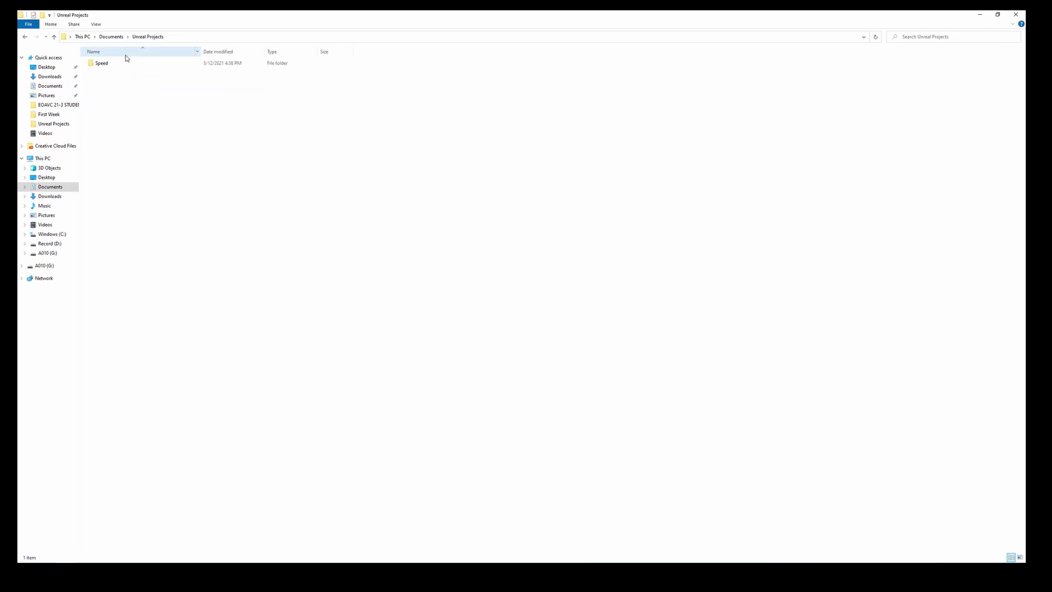
click(116, 65)
double_click(116, 65)
double_click(104, 71)
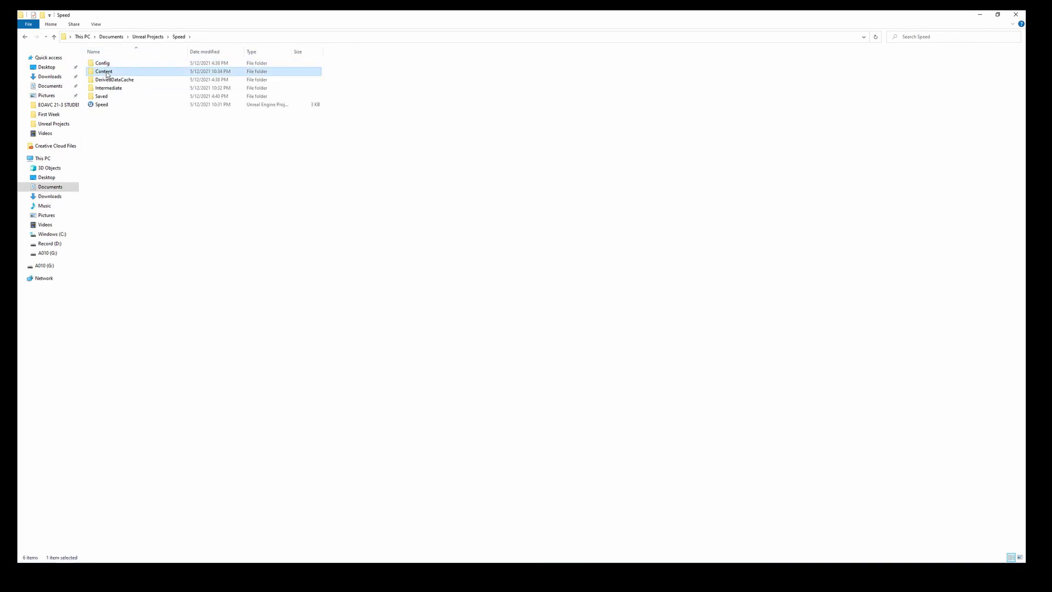
double_click(104, 79)
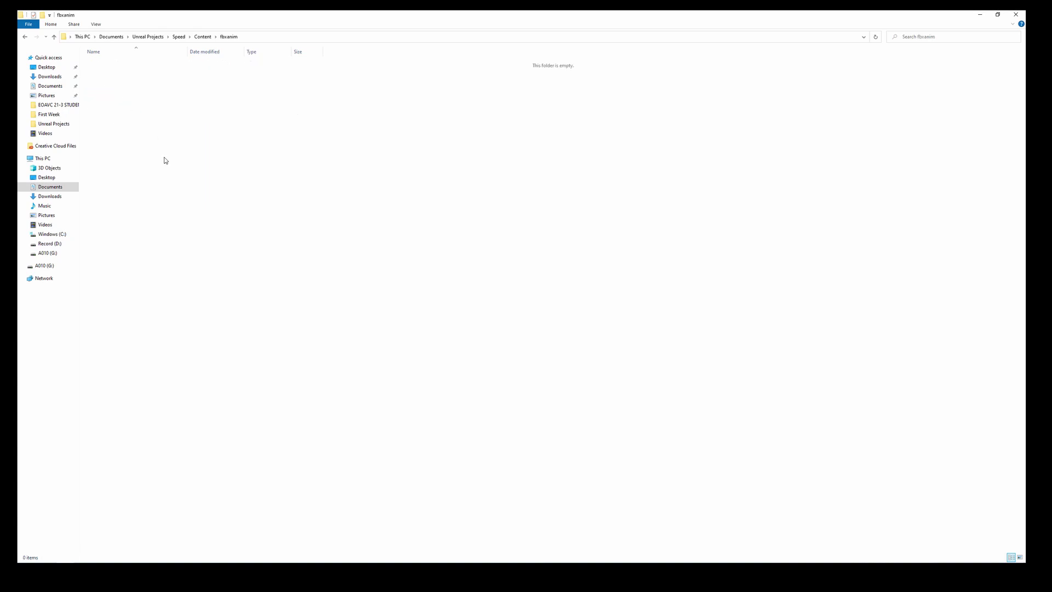
right_click(146, 145)
click(175, 199)
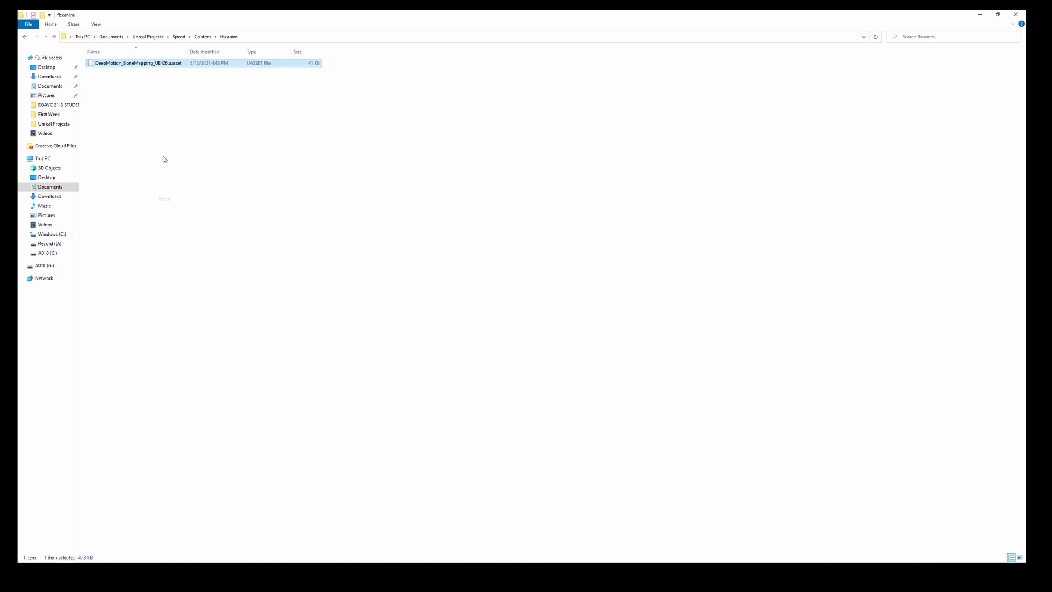
click(981, 14)
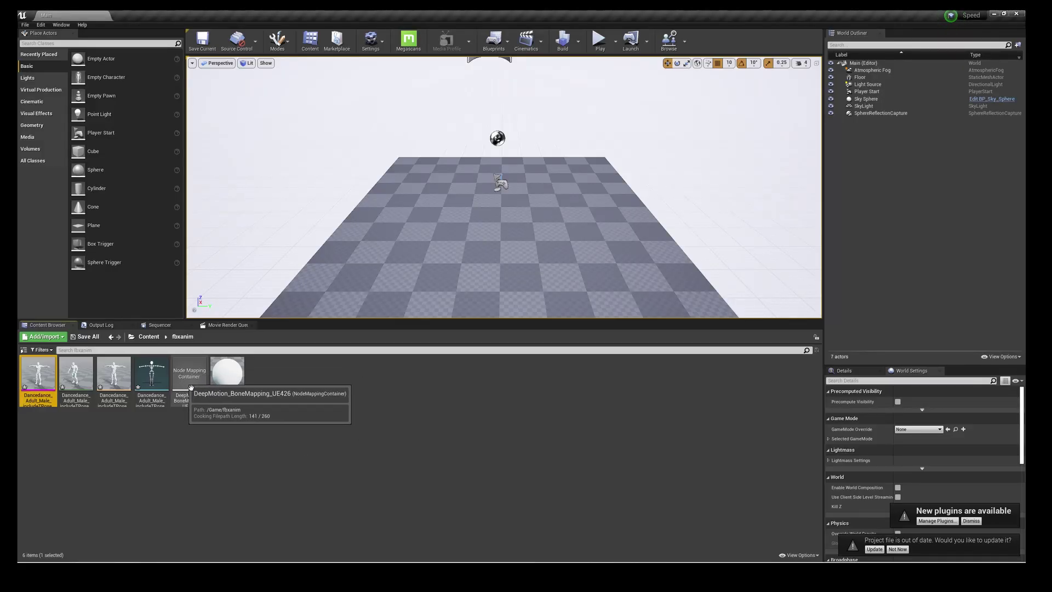
Place the BP_Aoi MetaHuman blueprint from MetaHumans/Aoi on the level's floor and frame the character in the viewport
click(155, 339)
click(86, 389)
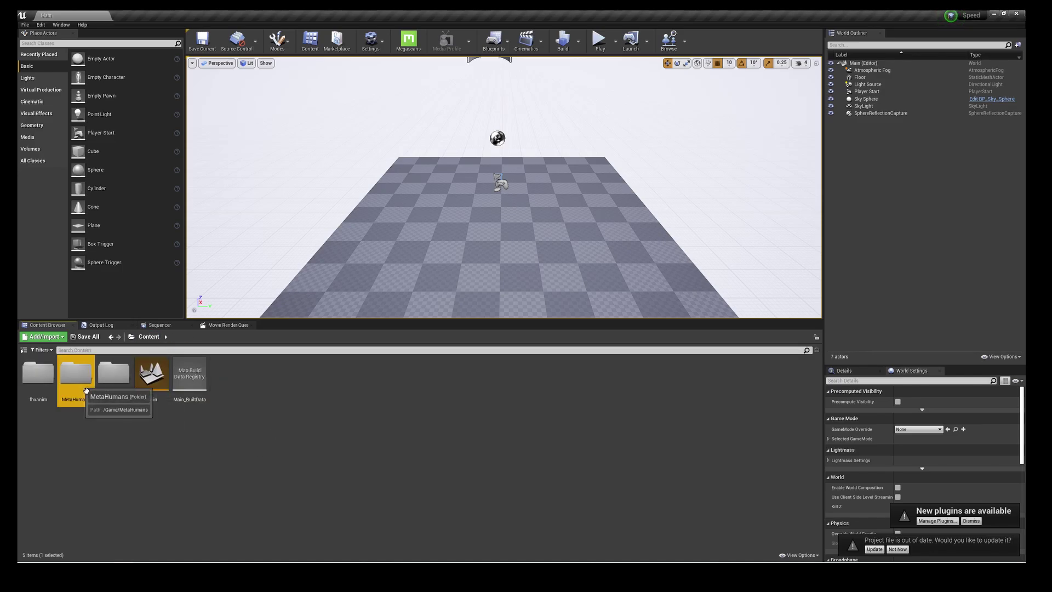
double_click(86, 389)
double_click(38, 378)
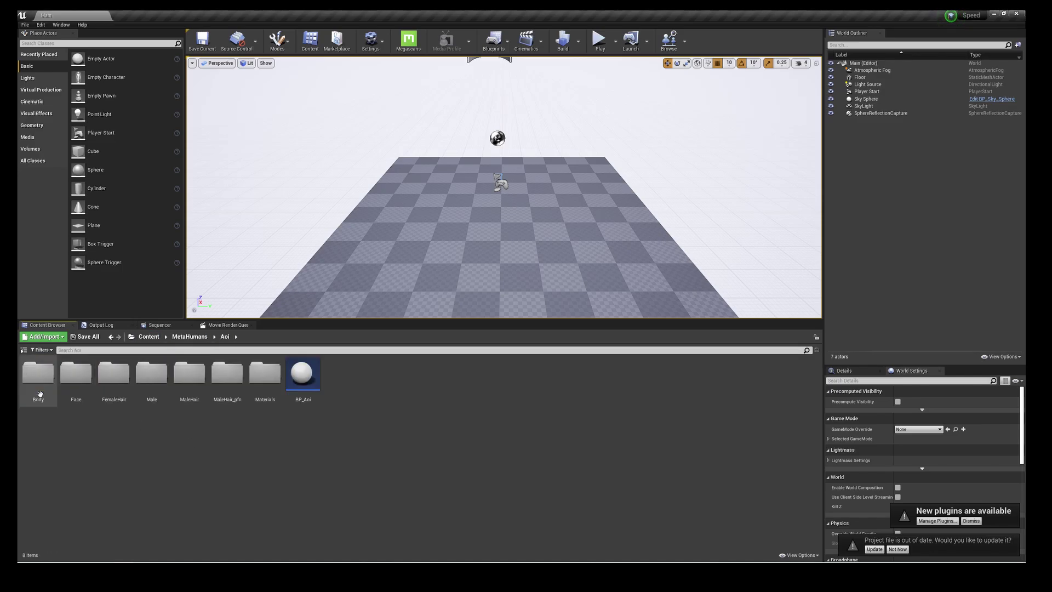
click(311, 393)
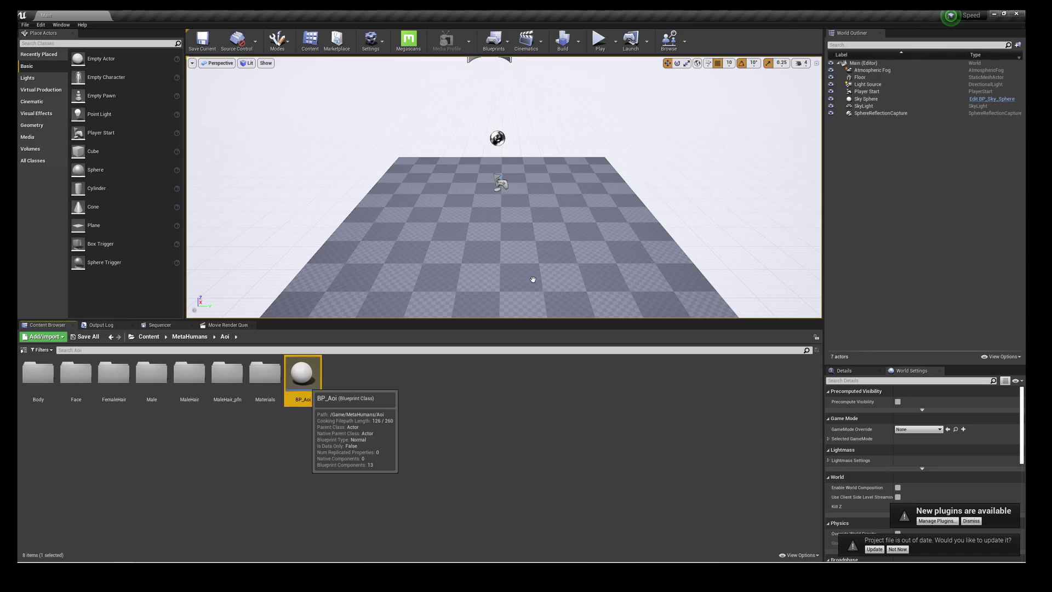
drag(516, 260, 531, 216)
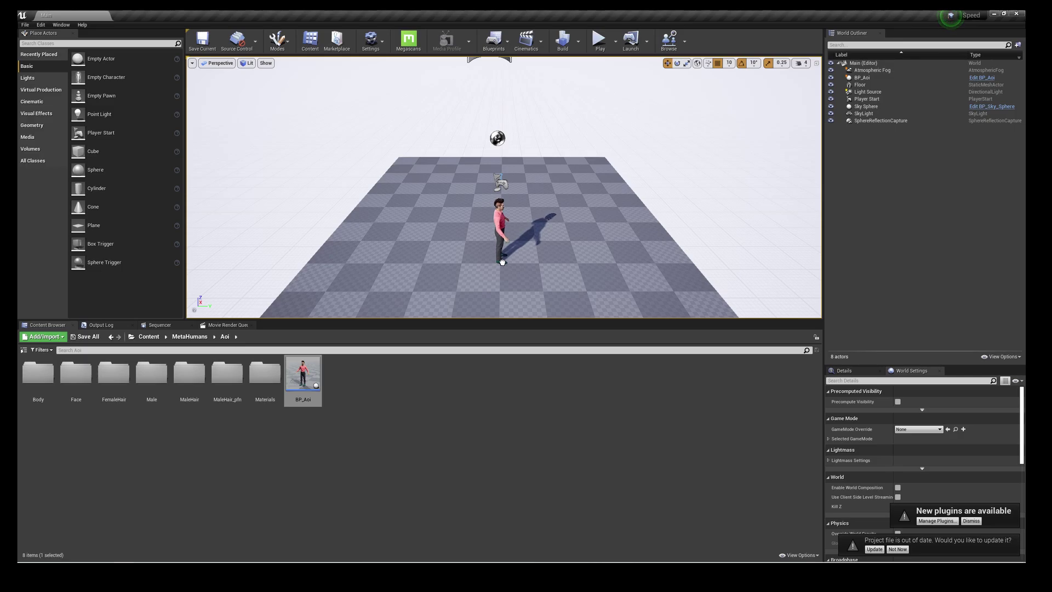
click(499, 262)
right_drag(498, 263, 466, 247)
click(802, 63)
key(f)
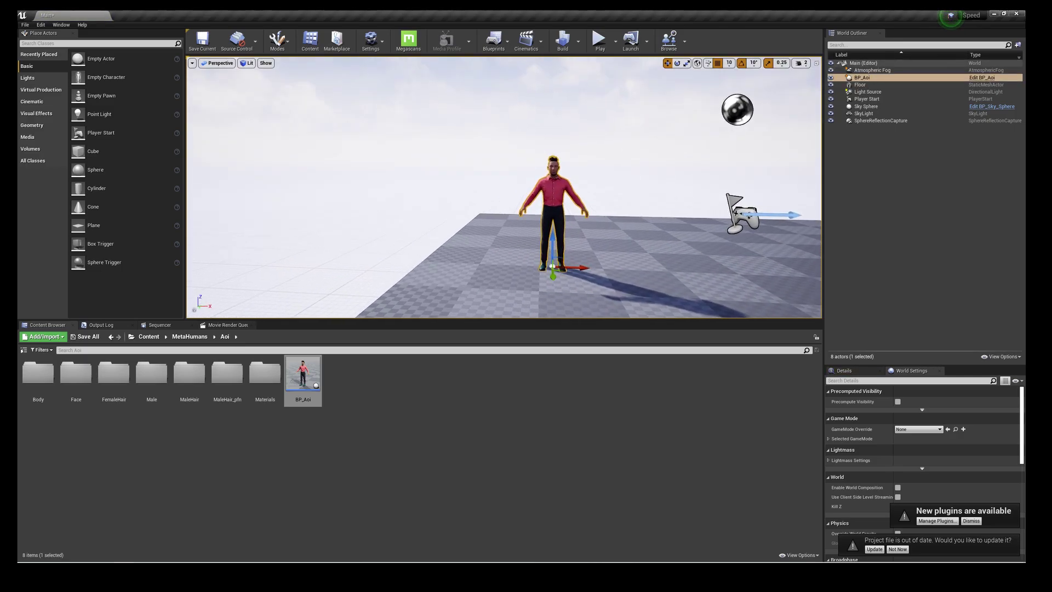
scroll(564, 174, down, 5)
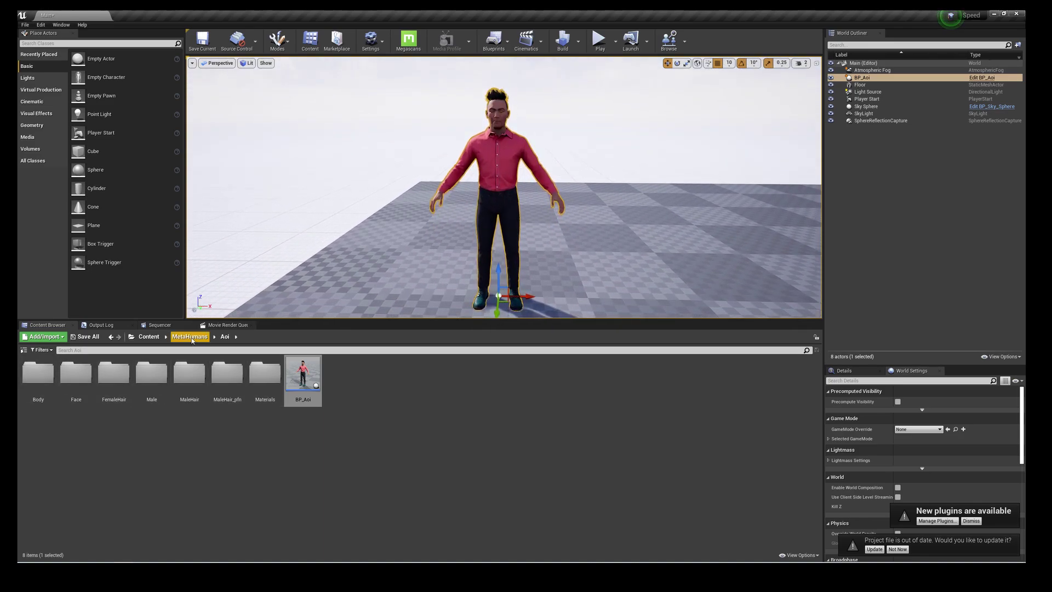
Place the Dancedance_Adult_Male_includeTPose skeletal mesh from fbxanim beside the MetaHuman and turn off rotation snapping
click(149, 337)
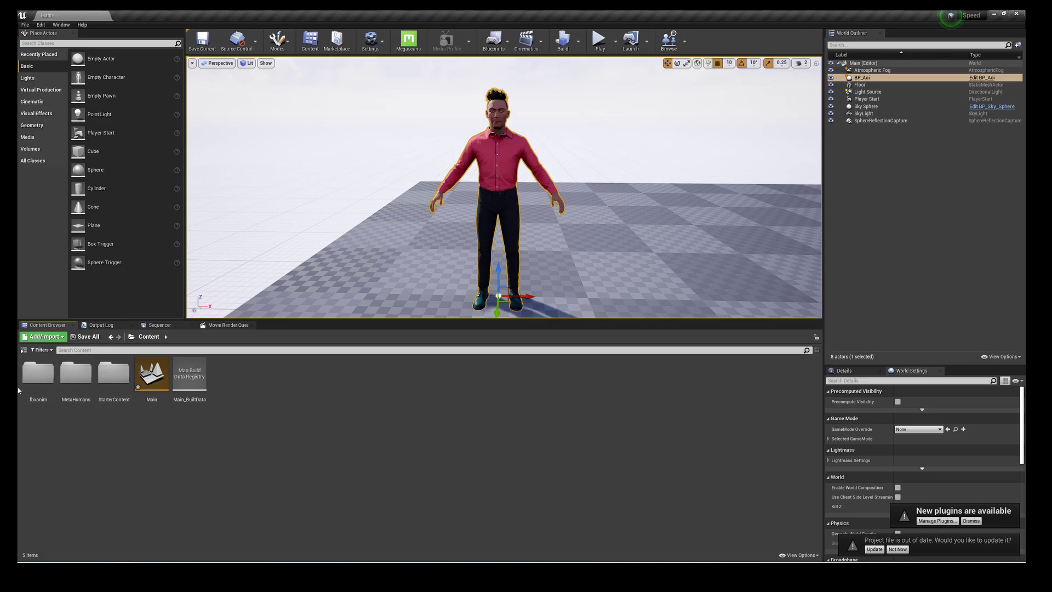
double_click(35, 376)
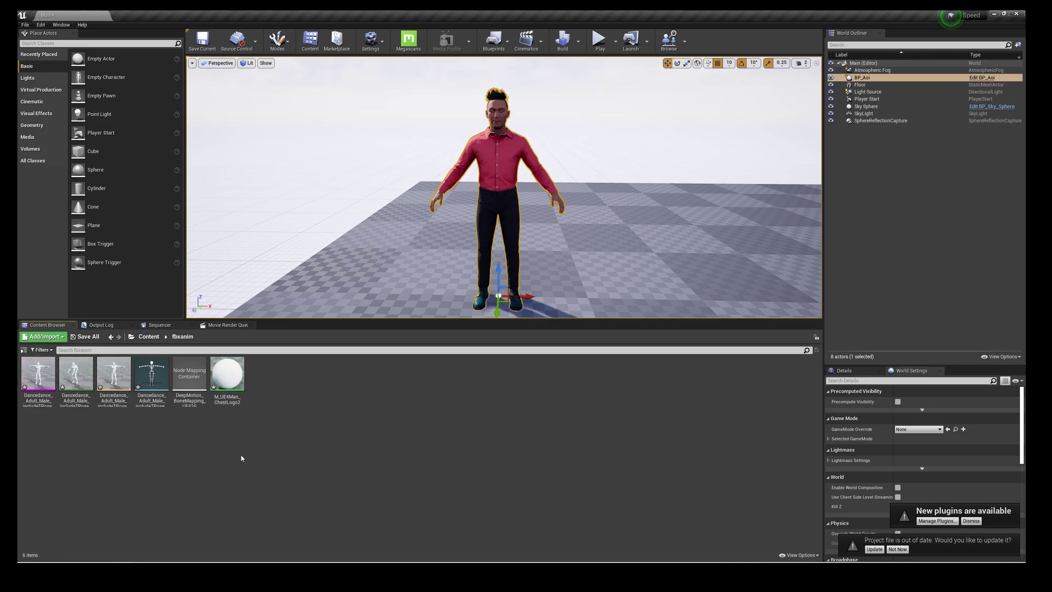
drag(38, 375, 638, 307)
mouse_move(606, 277)
mouse_down()
mouse_move(616, 299)
mouse_move(612, 265)
mouse_up()
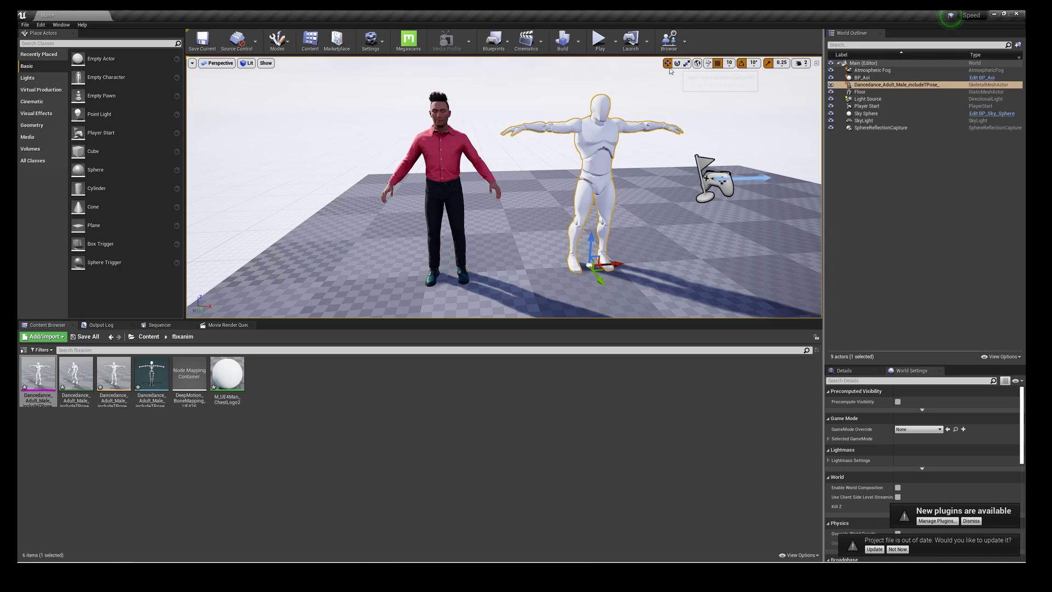
click(741, 63)
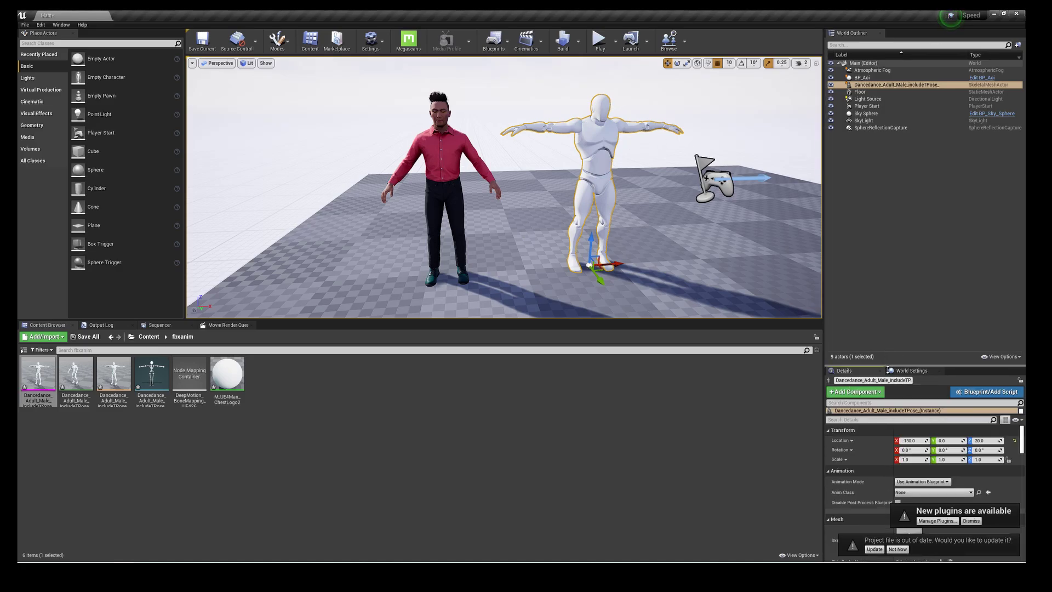
Open the placed mannequin's skeletal mesh asset from its enlarged details and switch to its skeleton
drag(887, 370, 887, 157)
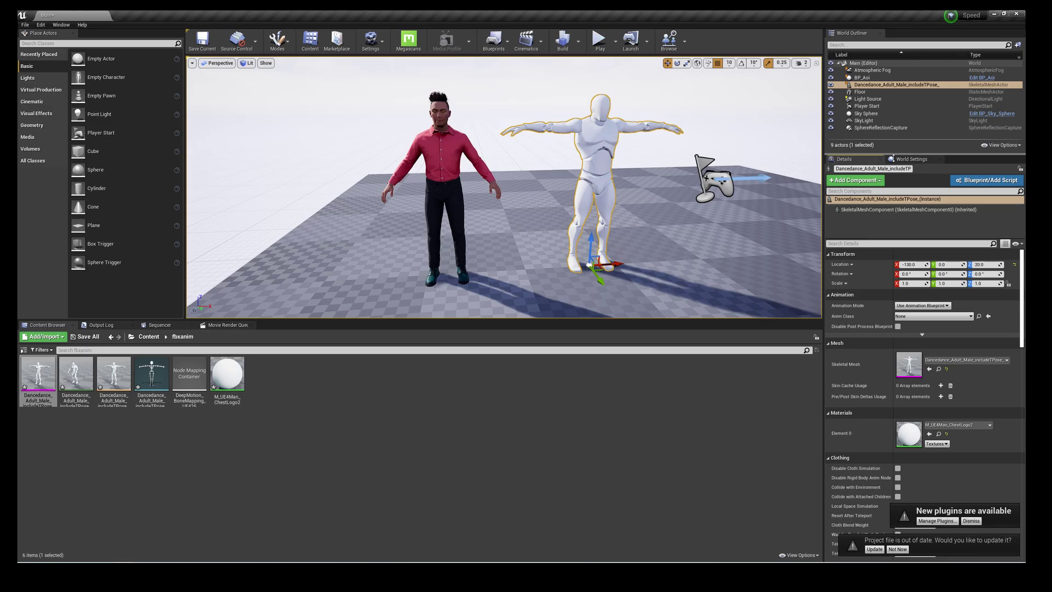
double_click(908, 365)
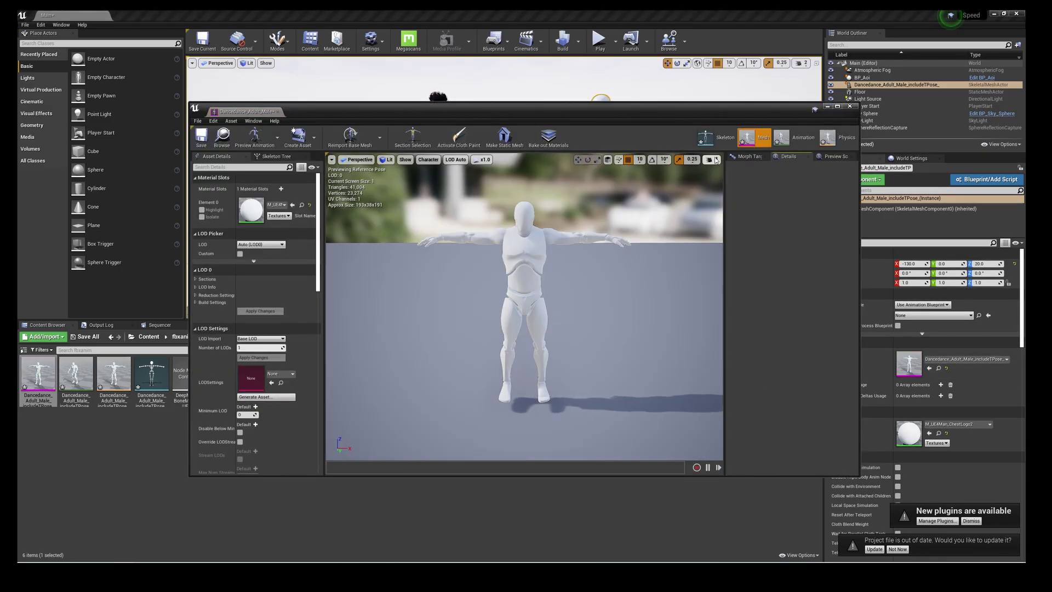
click(705, 138)
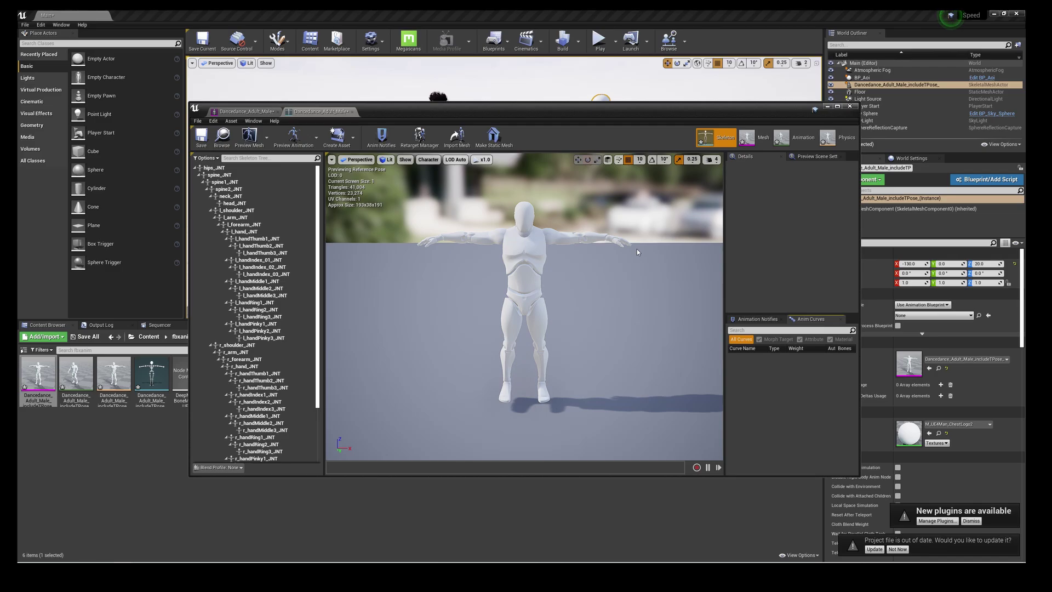
Display the skeleton's full bone hierarchy over the mannequin in the preview
click(428, 160)
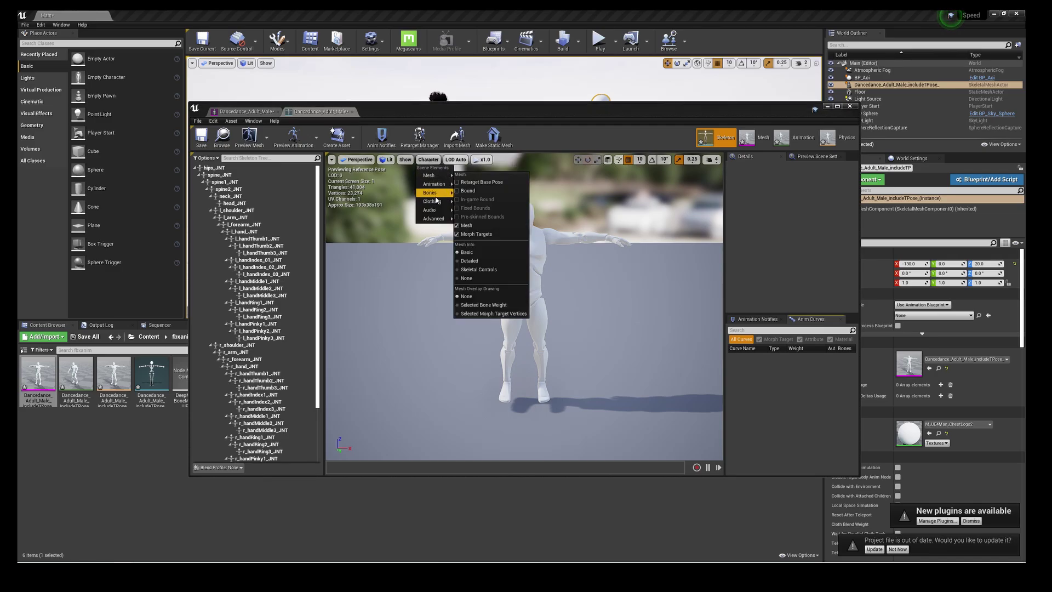
mouse_move(433, 193)
click(473, 227)
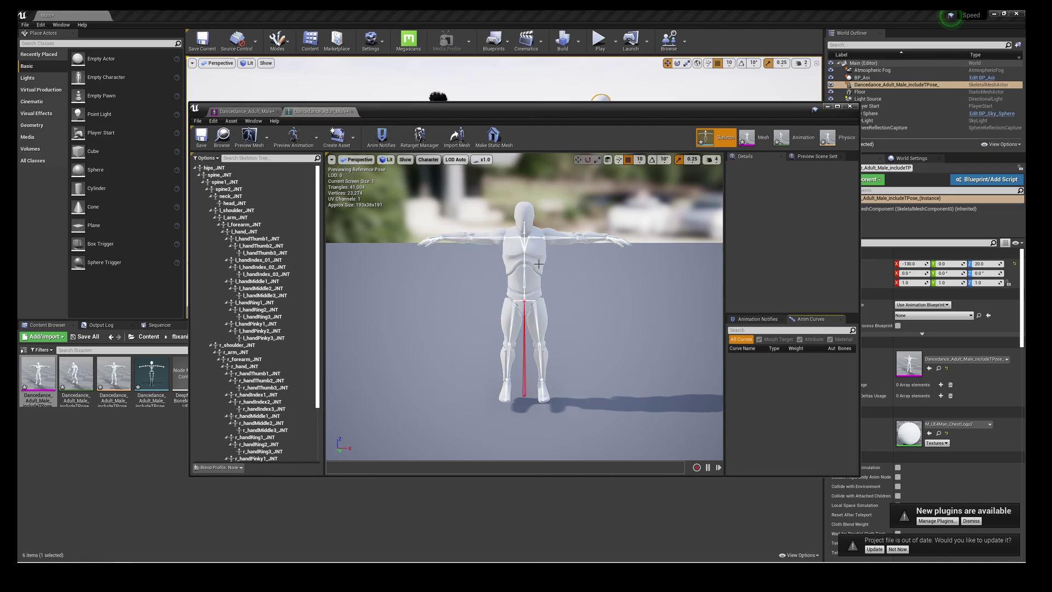
Show the retargeting options in the skeleton tree and maximize the skeleton editor window
click(202, 159)
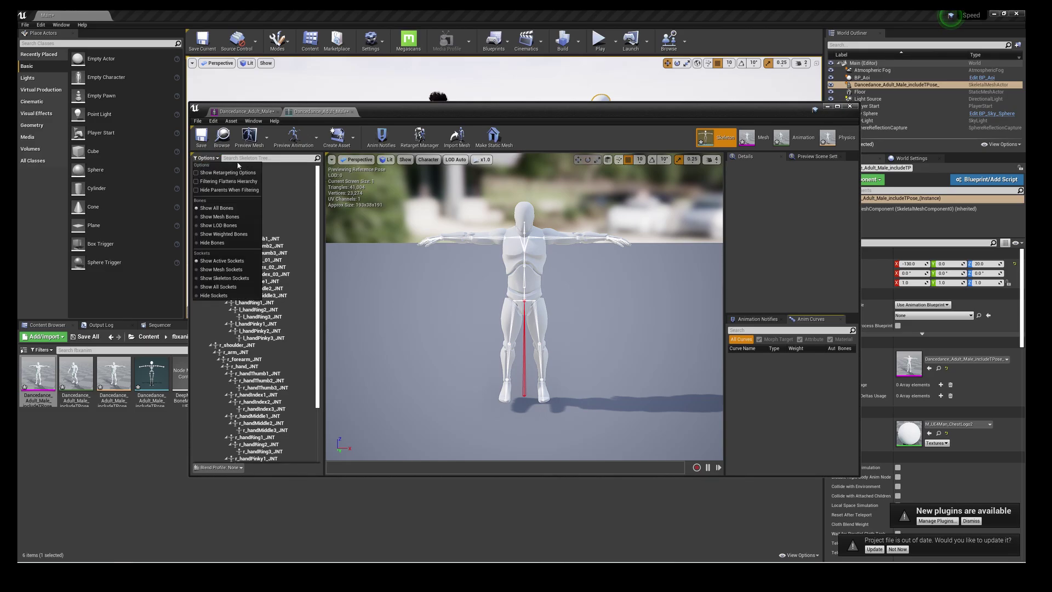
click(248, 172)
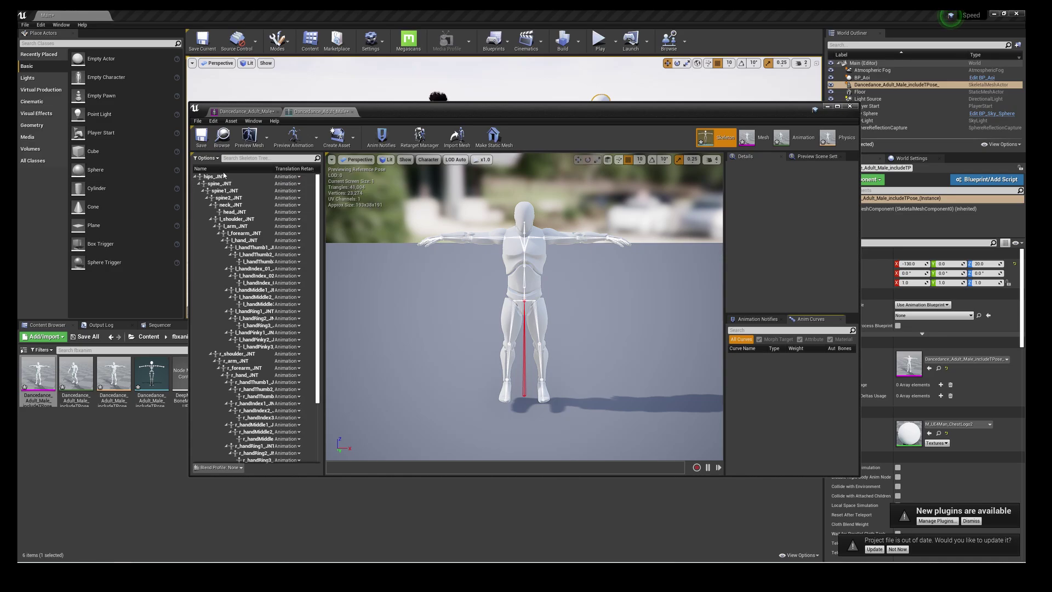
click(836, 106)
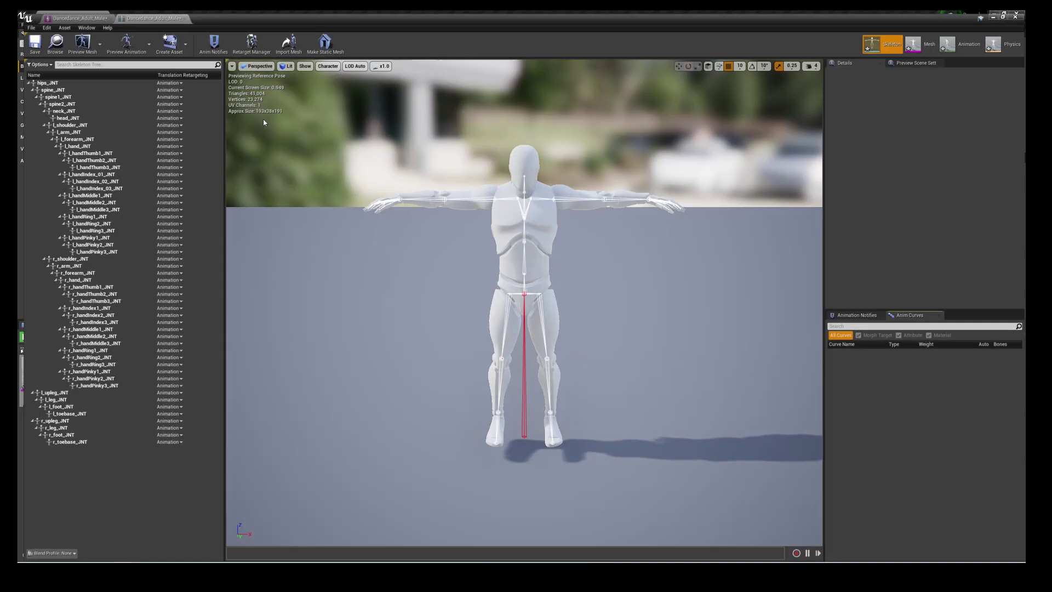
Select all bones below the hips and set the translation retargeting of spine_JNT to Skeleton
click(55, 87)
shift+click(64, 441)
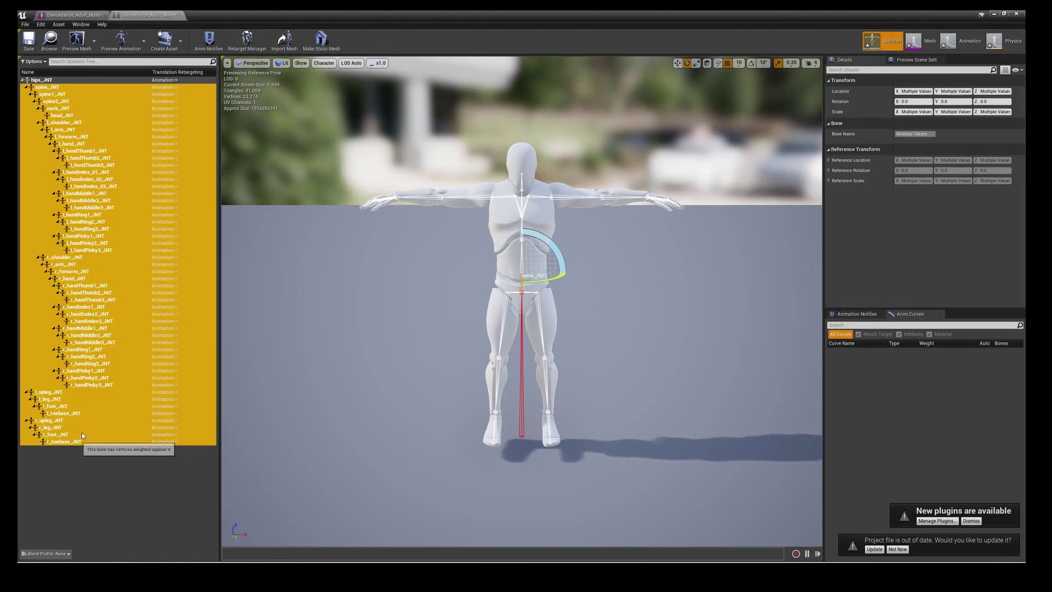
click(164, 87)
click(175, 109)
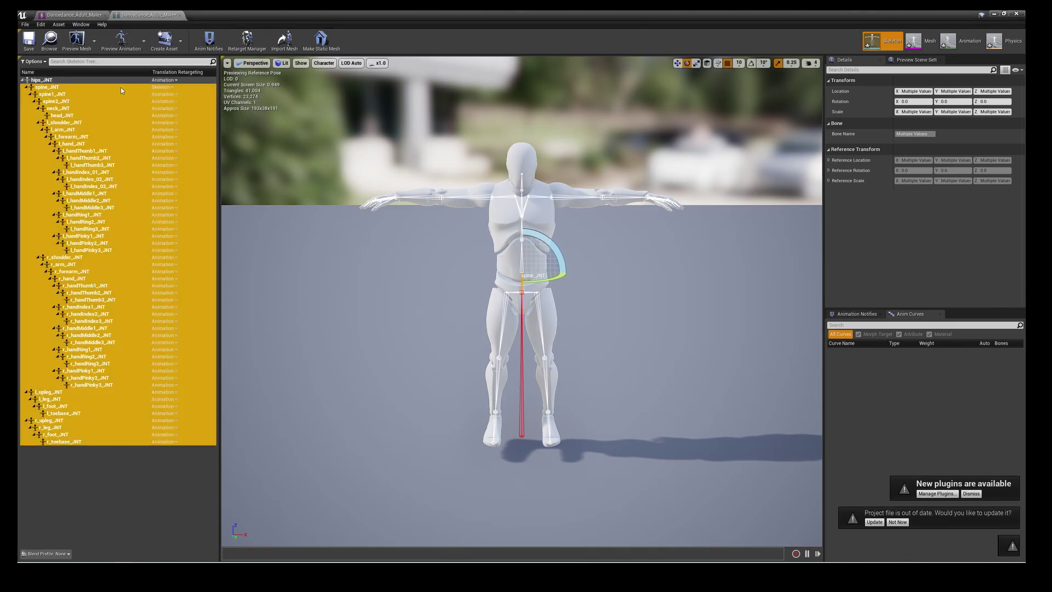
click(187, 79)
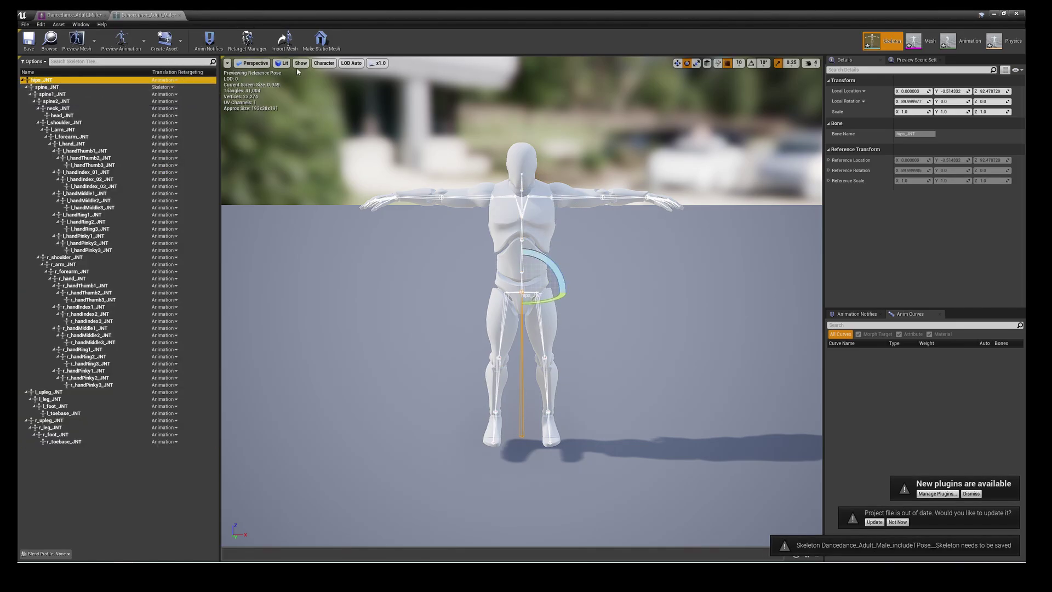
Display the bone names on the mannequin in the preview
click(324, 63)
mouse_move(329, 93)
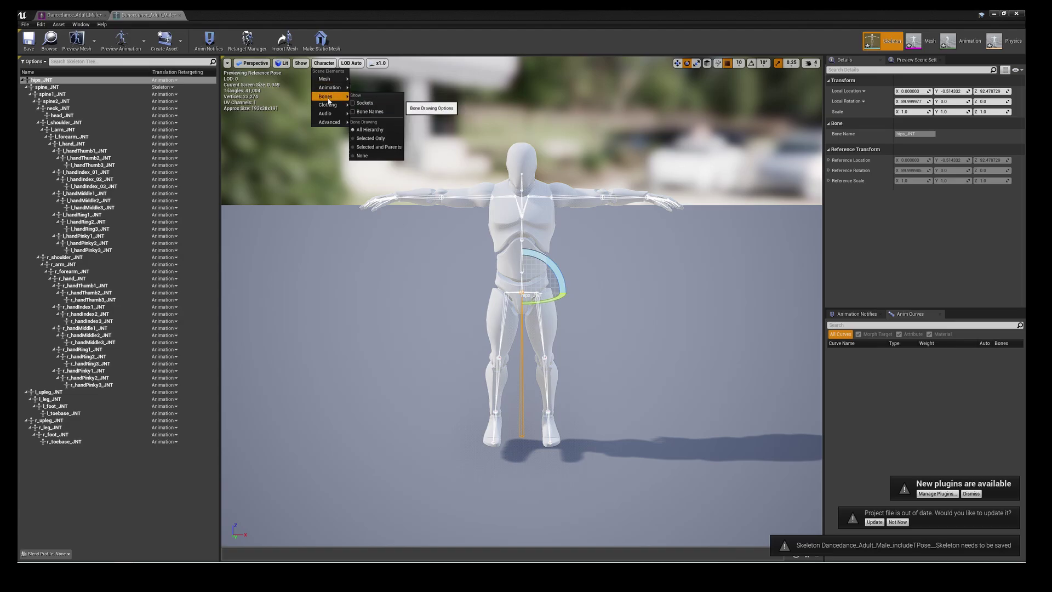
click(375, 104)
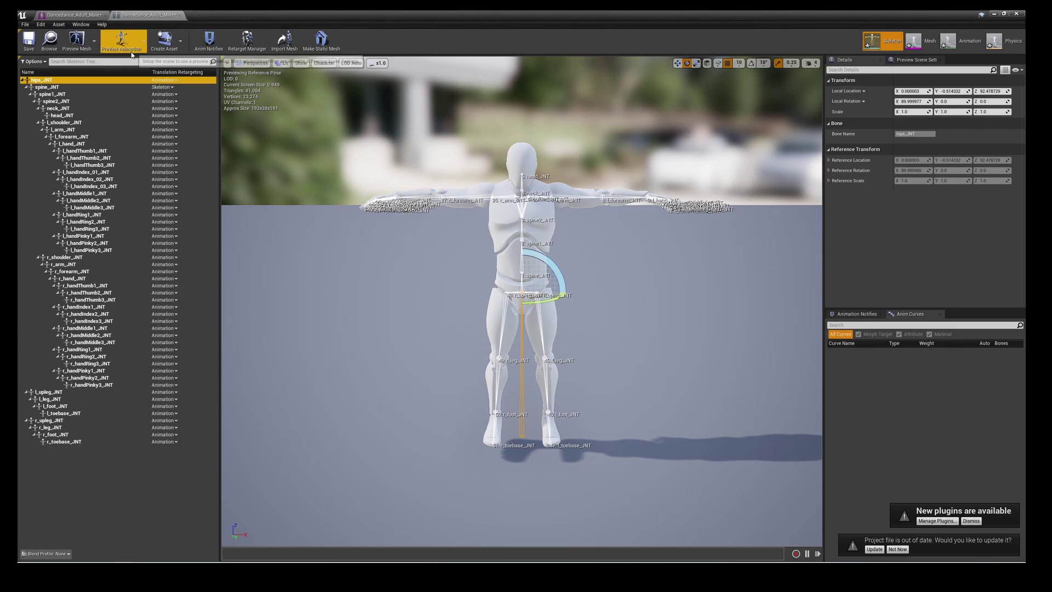
Open the Retarget Manager and assign the Humanoid rig to the mannequin's skeleton
click(255, 50)
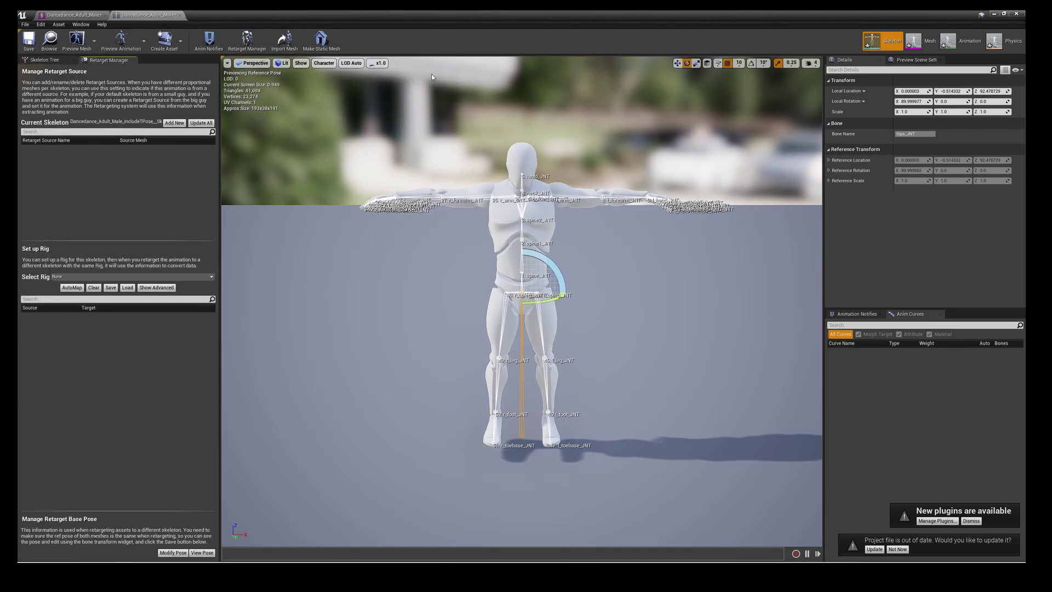
click(88, 277)
click(81, 291)
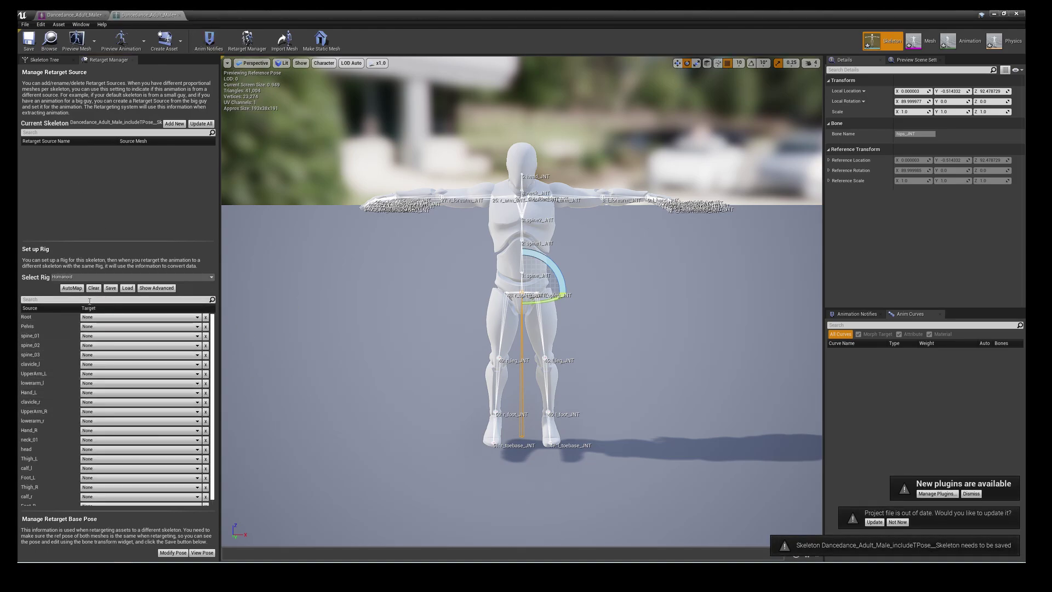
Try auto-mapping the Humanoid rig's bones and clear the mapping
click(72, 288)
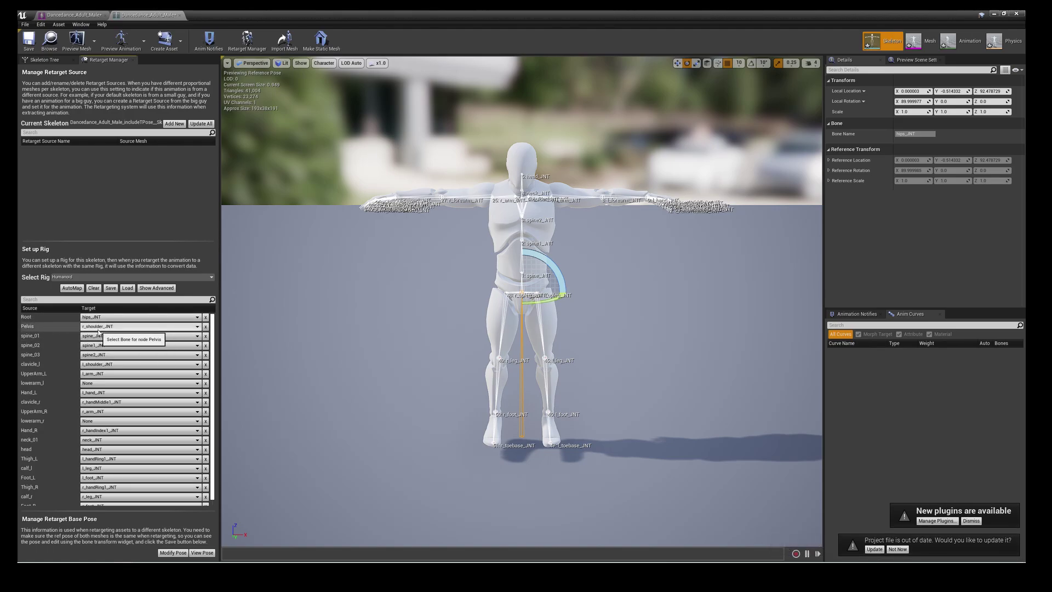
click(94, 287)
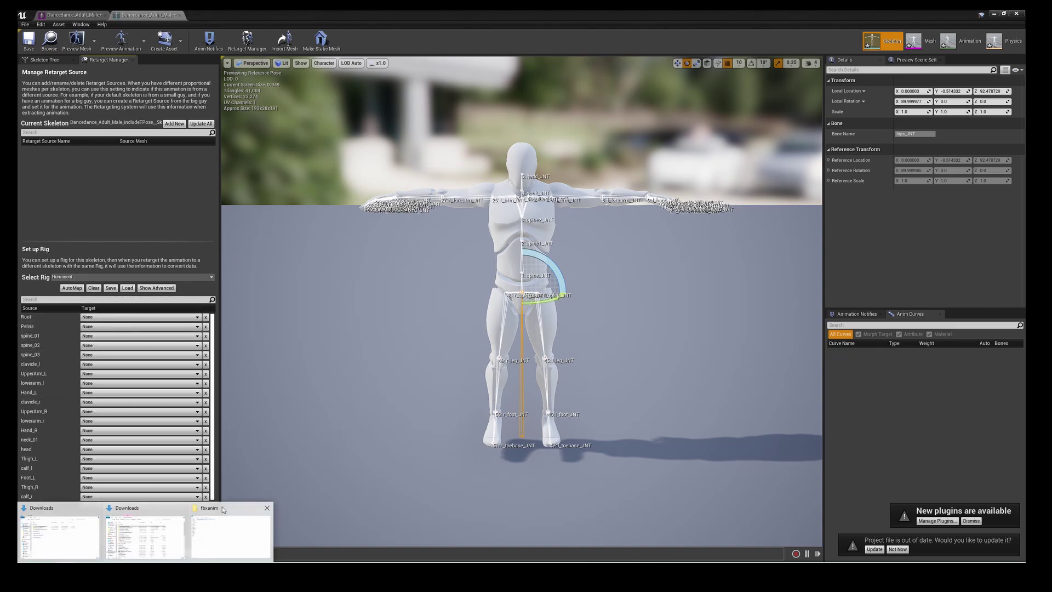
click(243, 526)
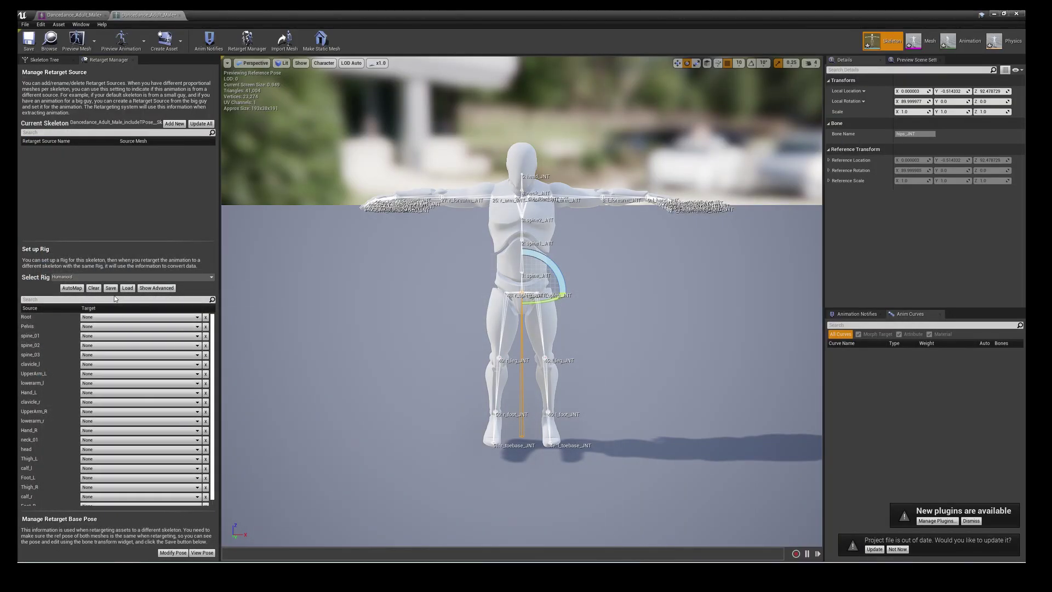
Load the imported DeepMotion bone mapping into the Humanoid rig and review its base and advanced bone assignments
click(127, 287)
click(147, 283)
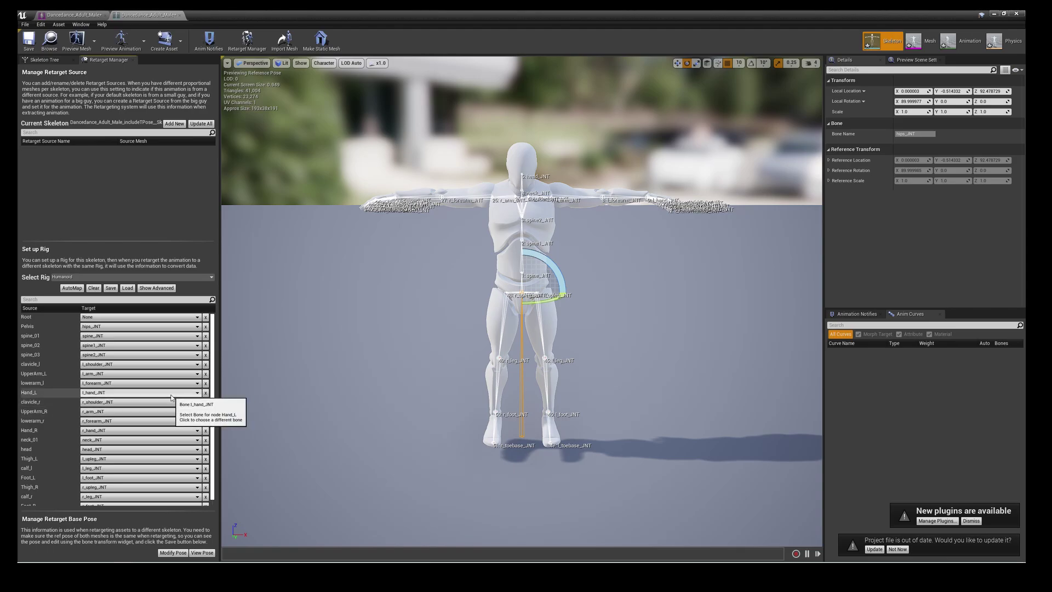
scroll(167, 324, down, 1)
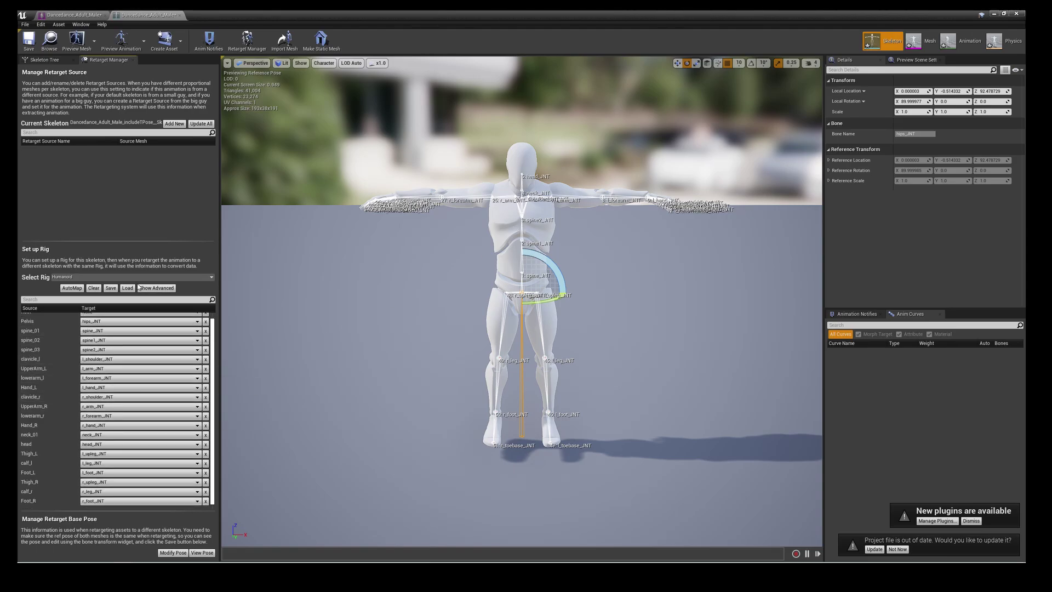
click(156, 288)
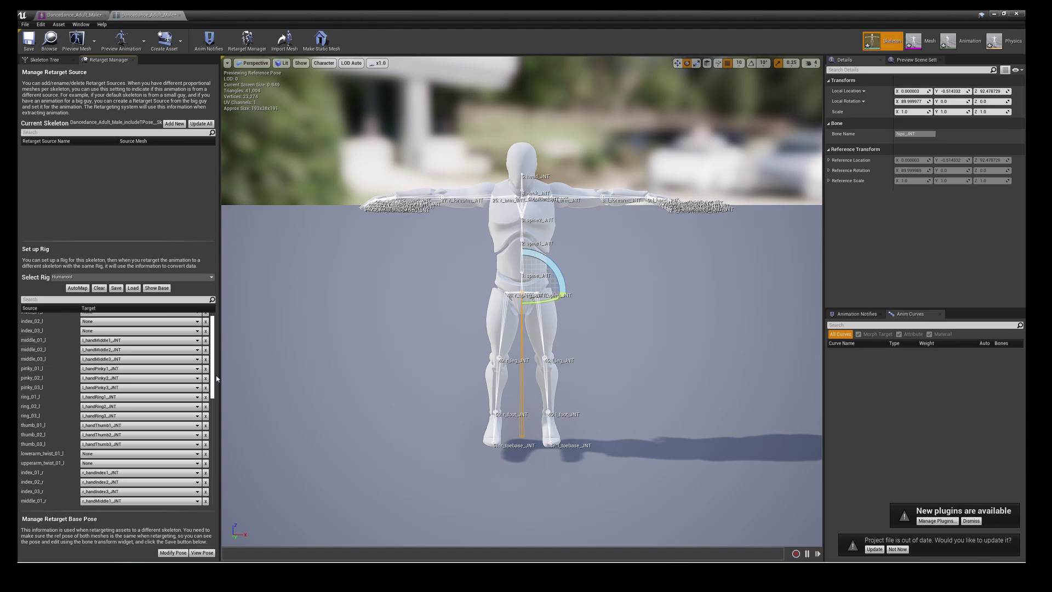
drag(213, 378, 213, 336)
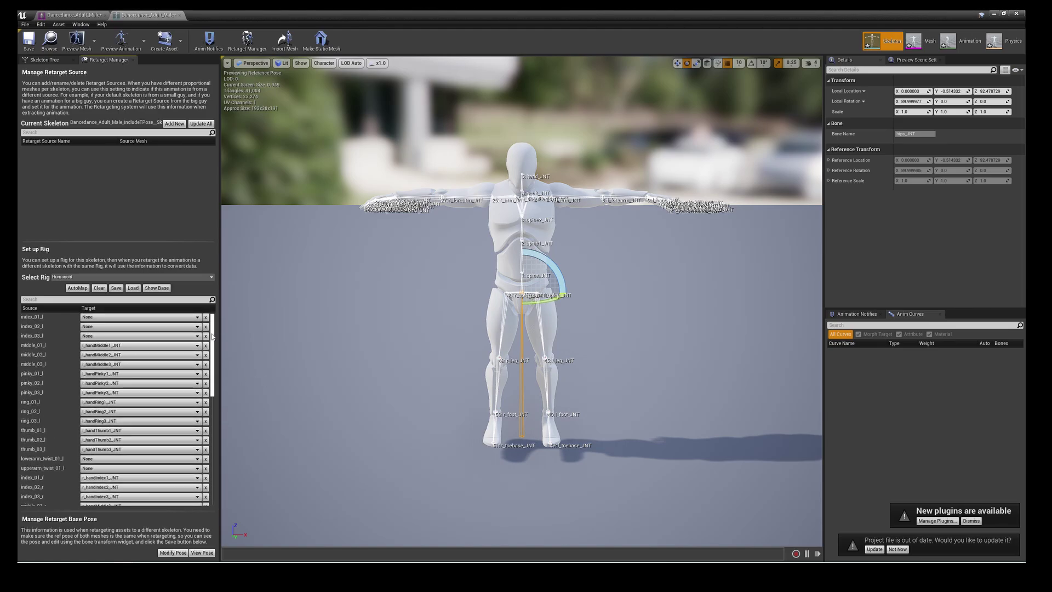
click(157, 288)
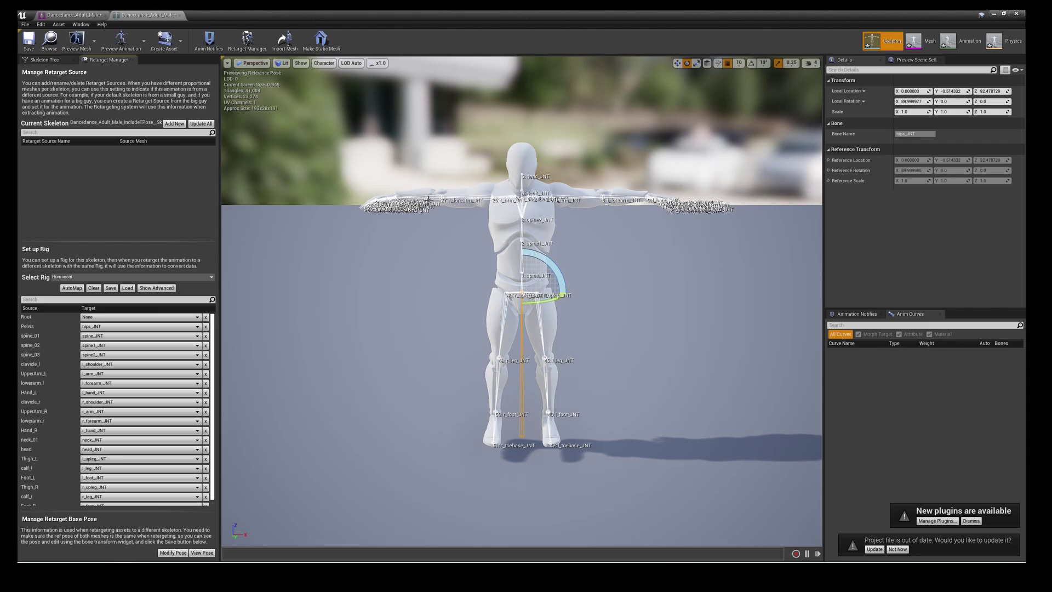
Set the local Z rotation of the l_arm_JNT bone to 45 degrees so the arm points downward
click(59, 60)
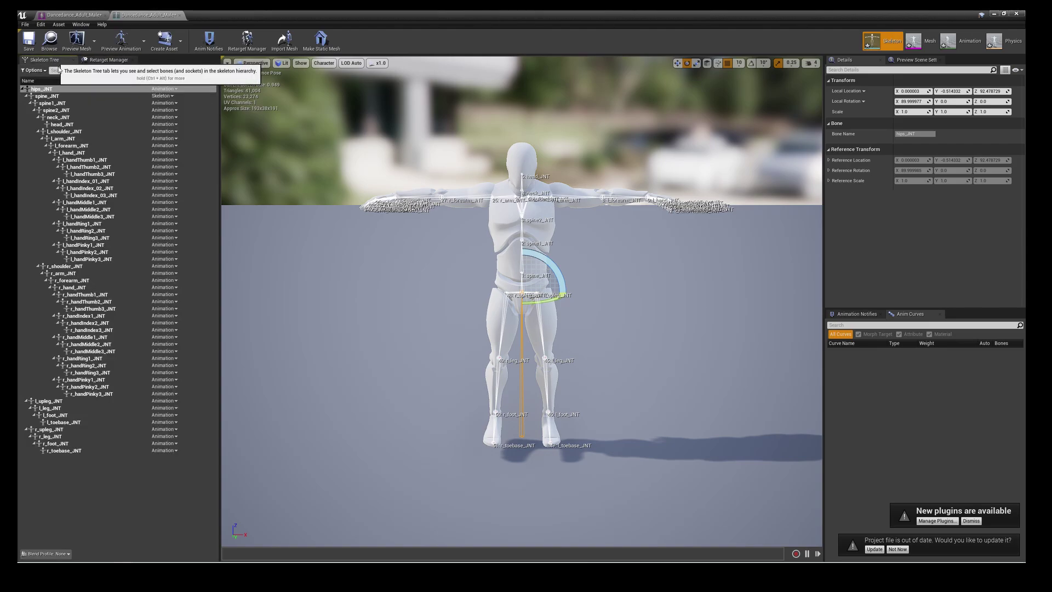
click(69, 139)
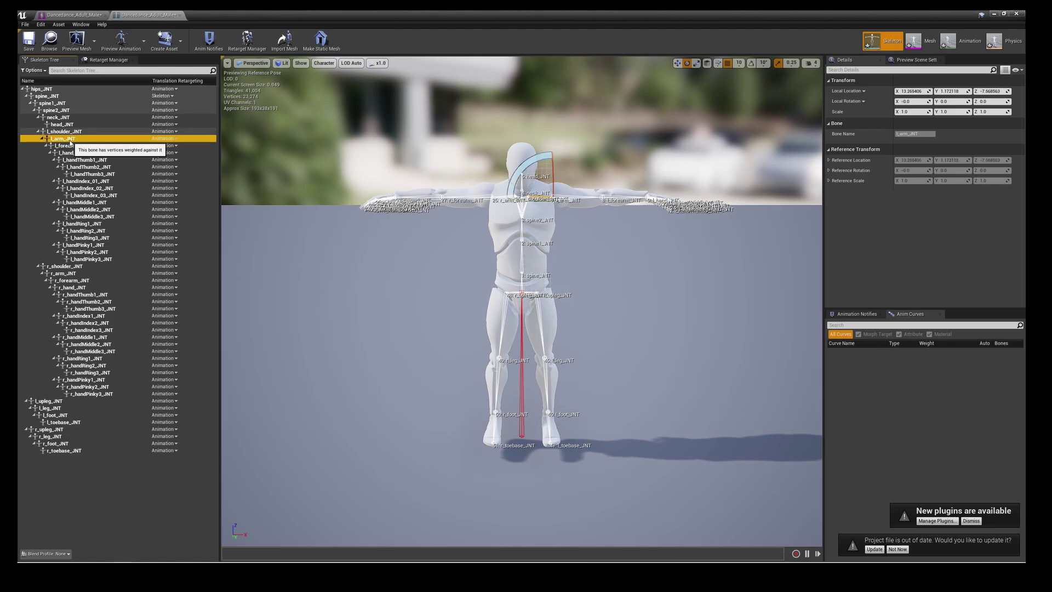
click(993, 102)
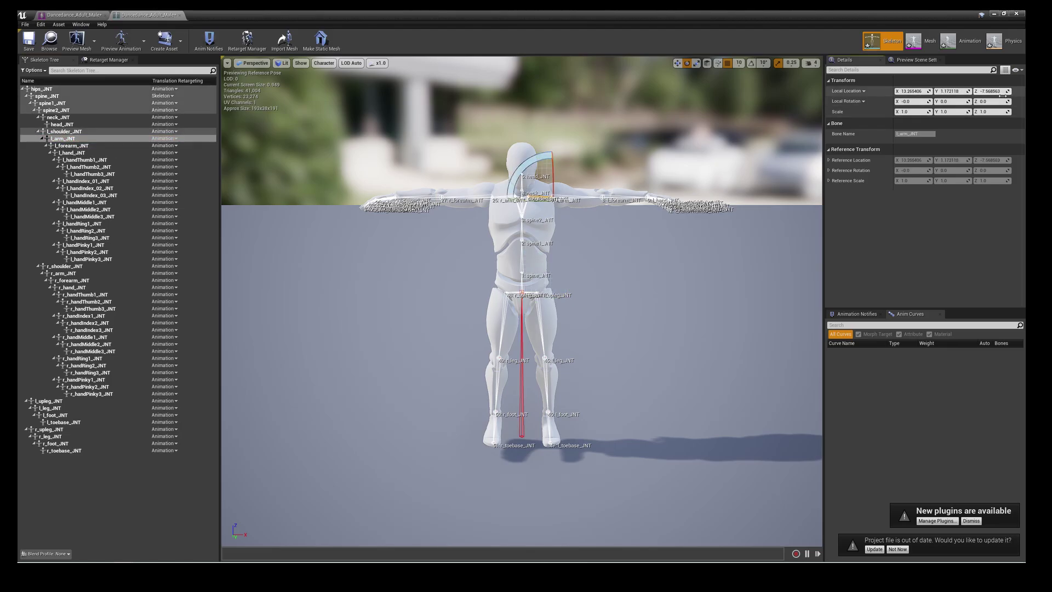
text(-45)
key(Return)
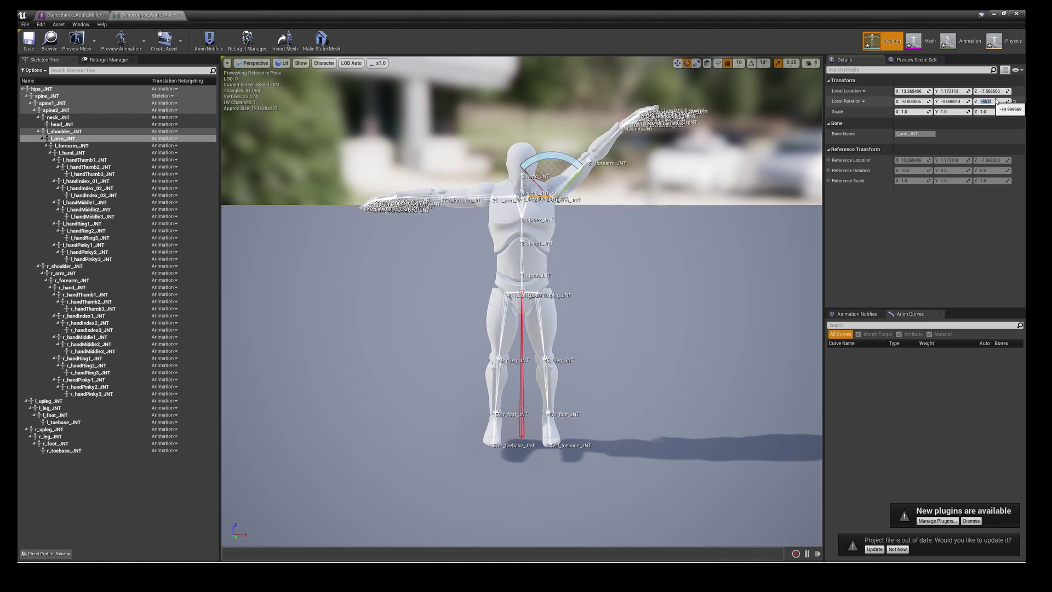
text(45)
key(Return)
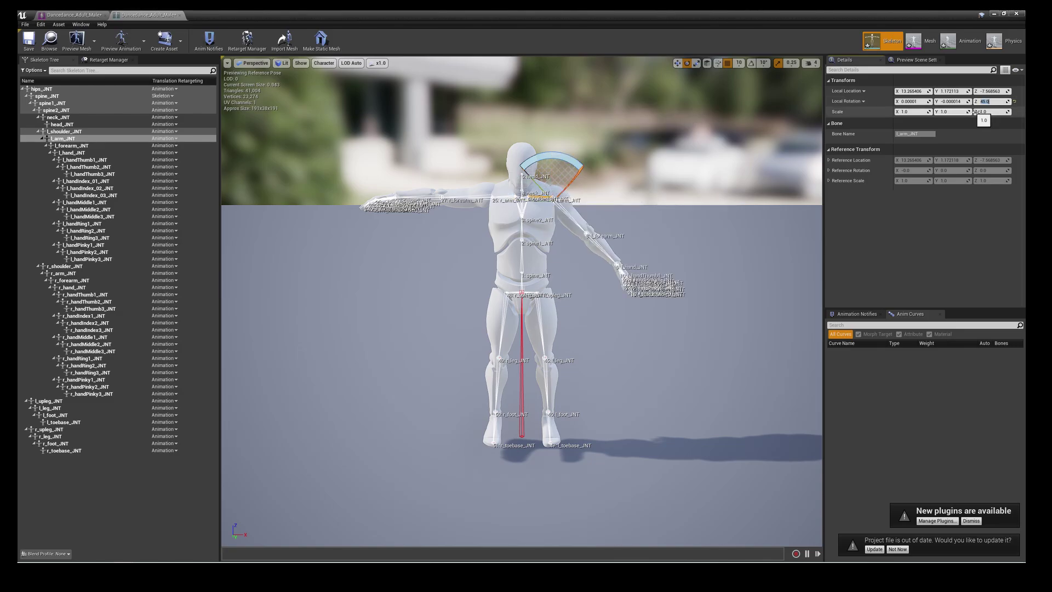
Set the local Z rotation of the r_arm_JNT bone to -45 degrees to form a matching A-pose
click(88, 273)
click(998, 102)
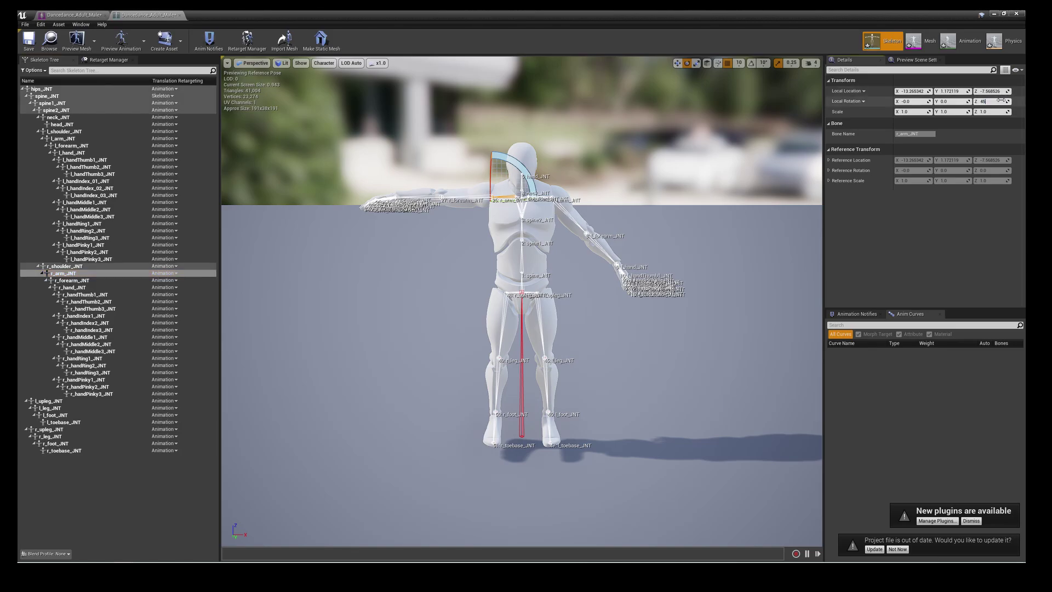
text(45)
key(Return)
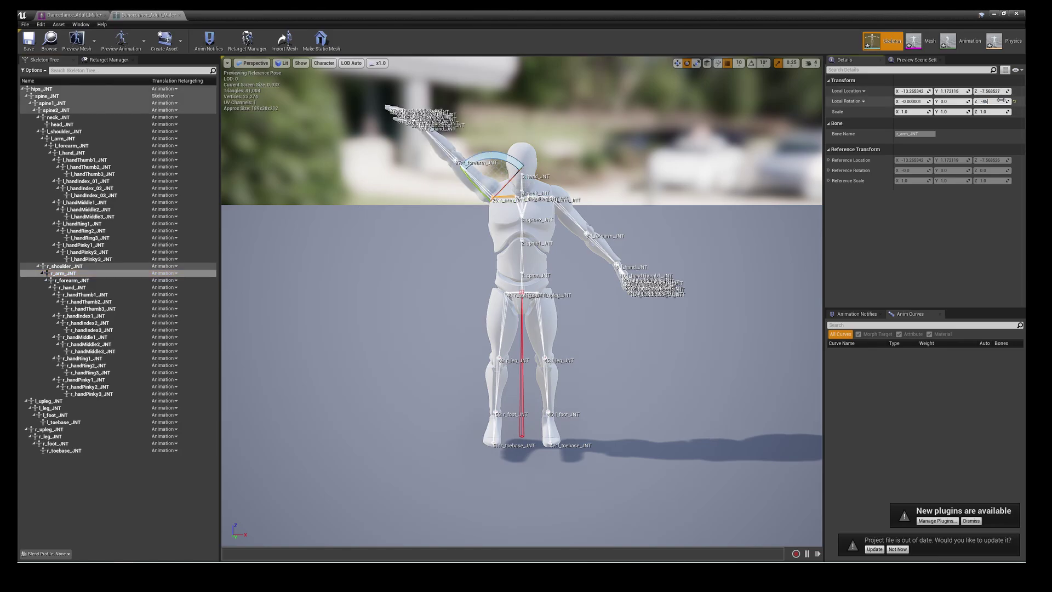
text(-45)
key(Return)
drag(497, 221, 288, 181)
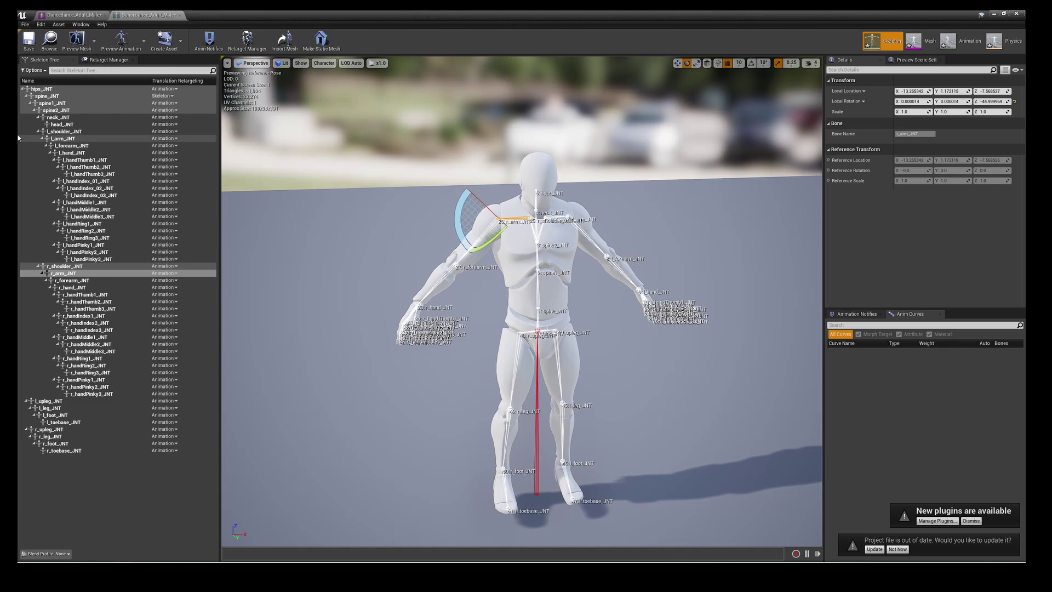
Recursively set translation retargeting to Skeleton for all bones from spine1_JNT downward
click(62, 104)
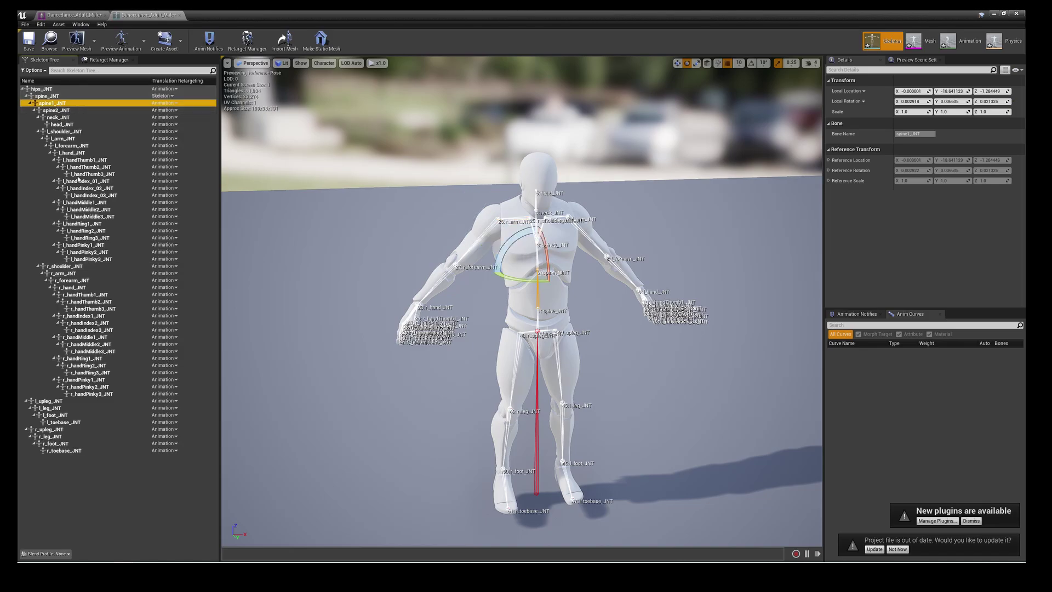
shift+click(58, 443)
right_click(167, 107)
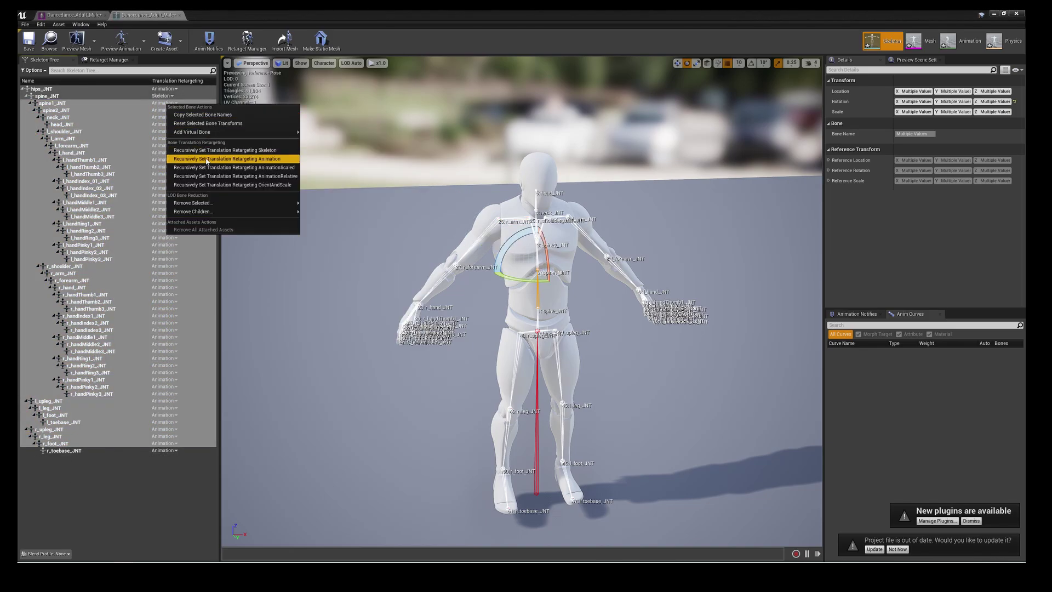
click(219, 157)
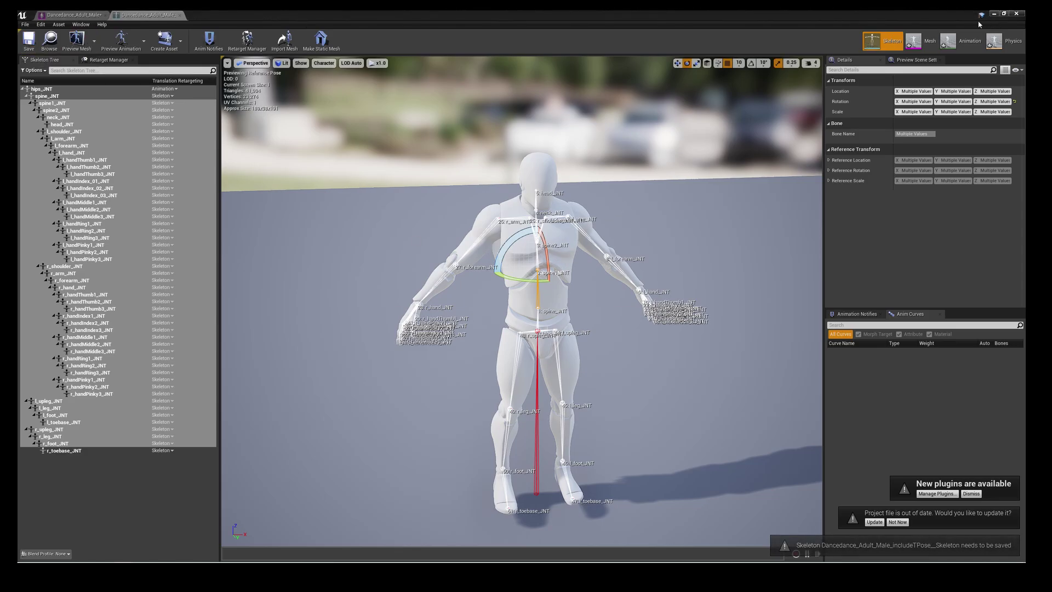
Store the current A-pose as the mannequin skeleton's retarget base pose in the Retarget Manager
click(120, 61)
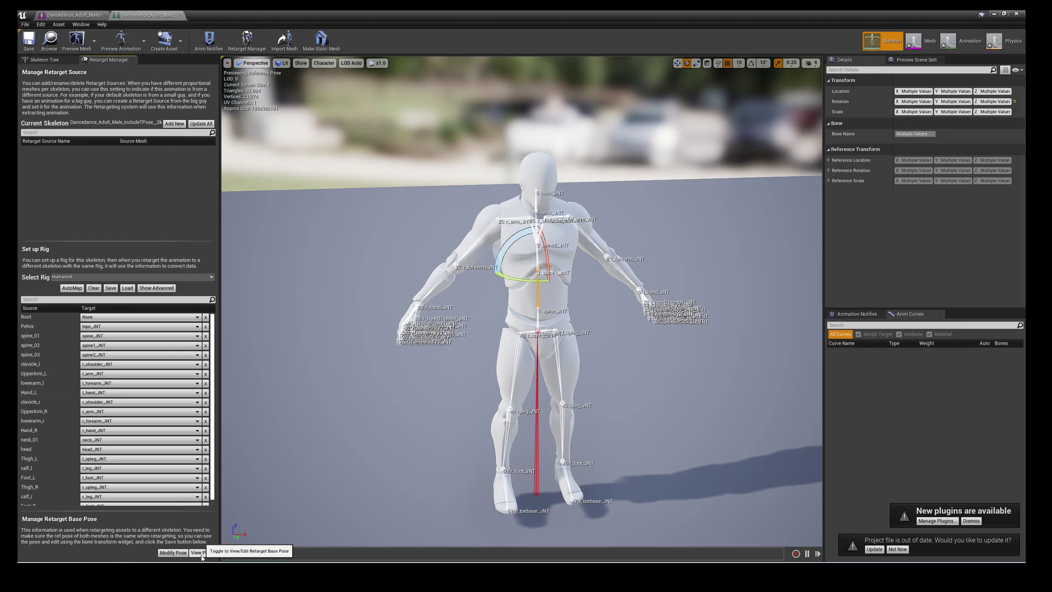
click(173, 552)
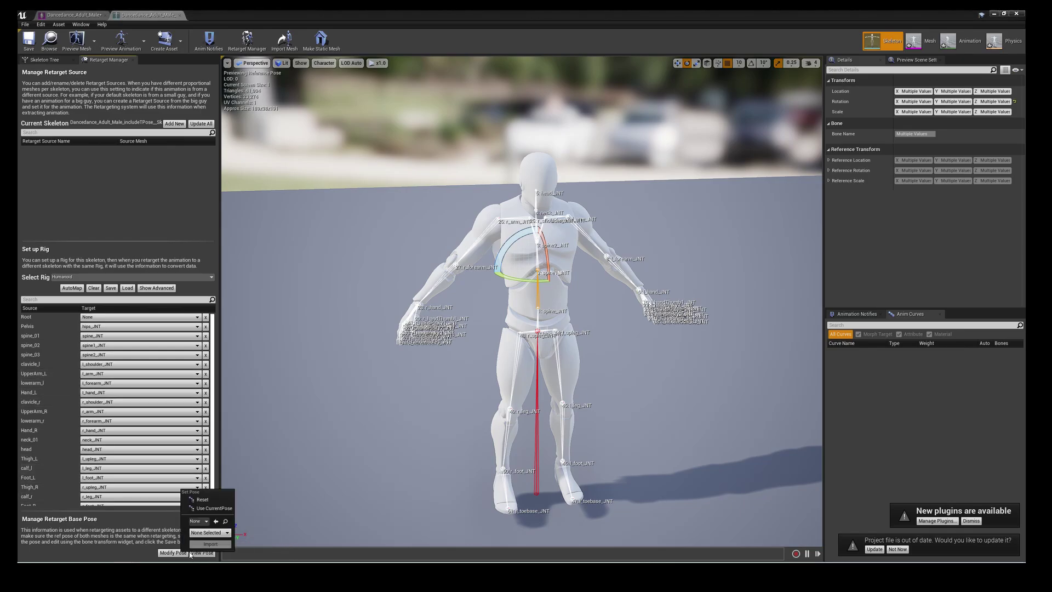
click(208, 510)
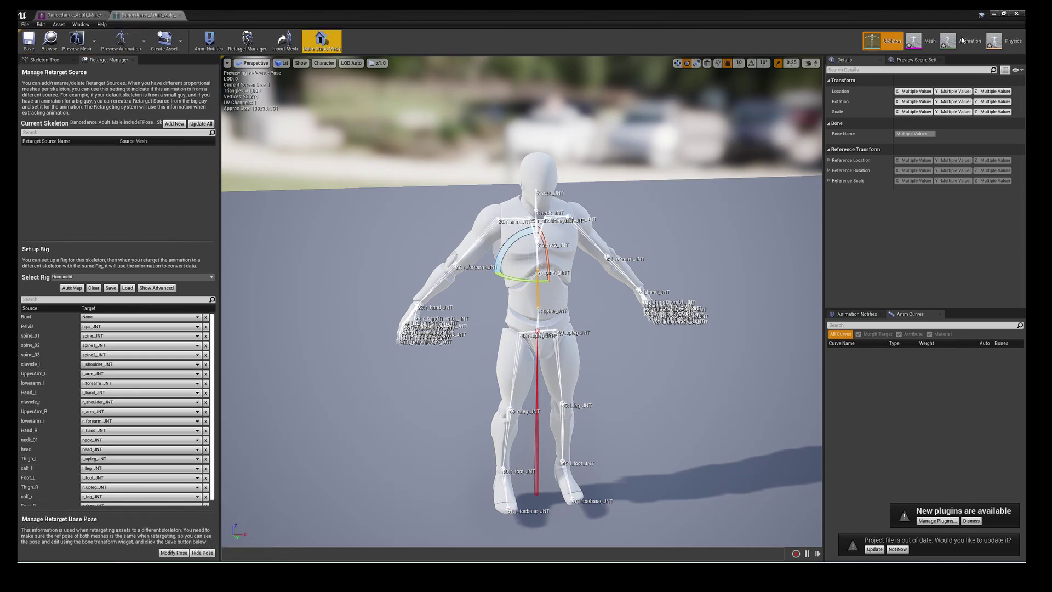
Return to the level and reframe the MetaHuman and the mannequin at camera speed 2
click(993, 13)
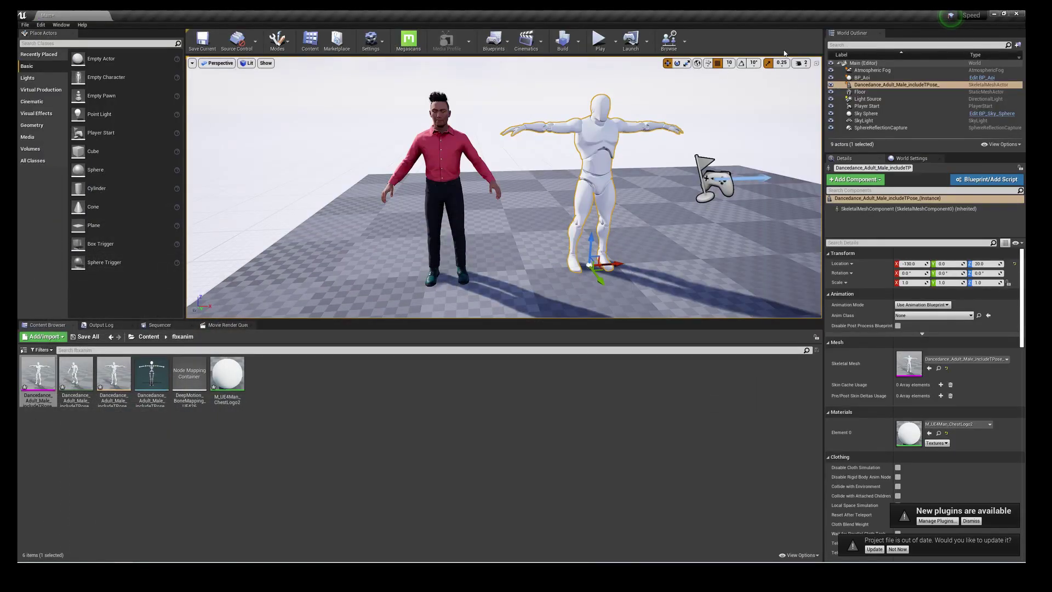
click(803, 63)
click(806, 83)
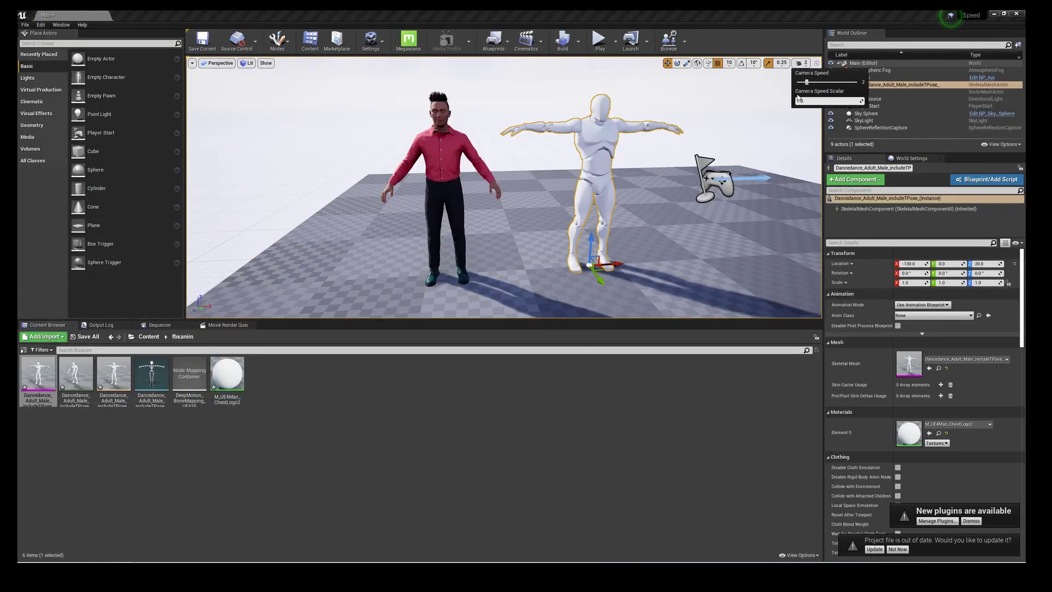
drag(519, 225, 456, 283)
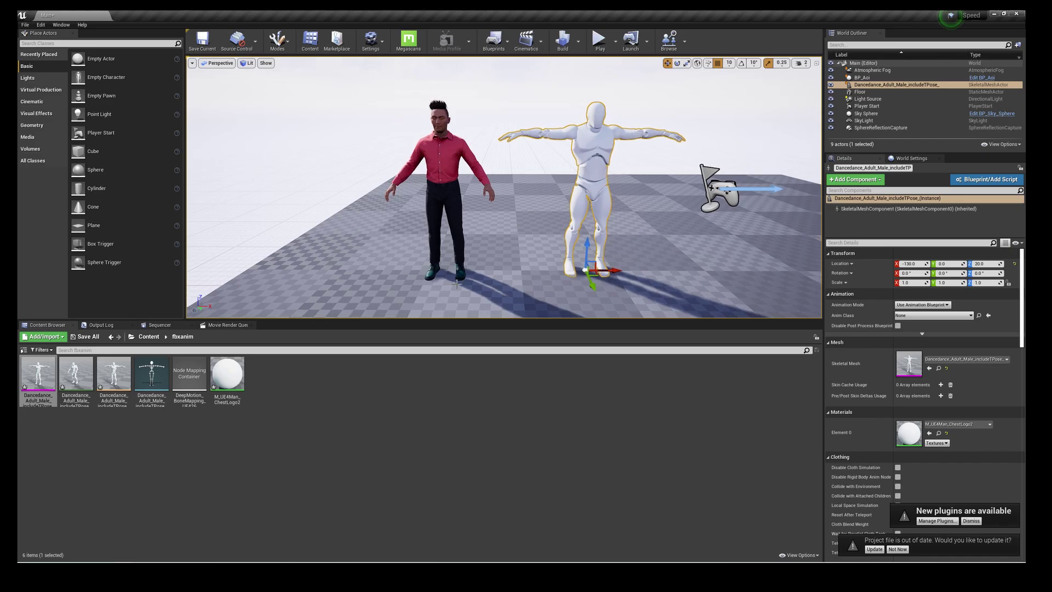
Open the skeleton of the MetaHuman's m_med_nrw_body mesh from the Body component of BP_Aoi
click(459, 222)
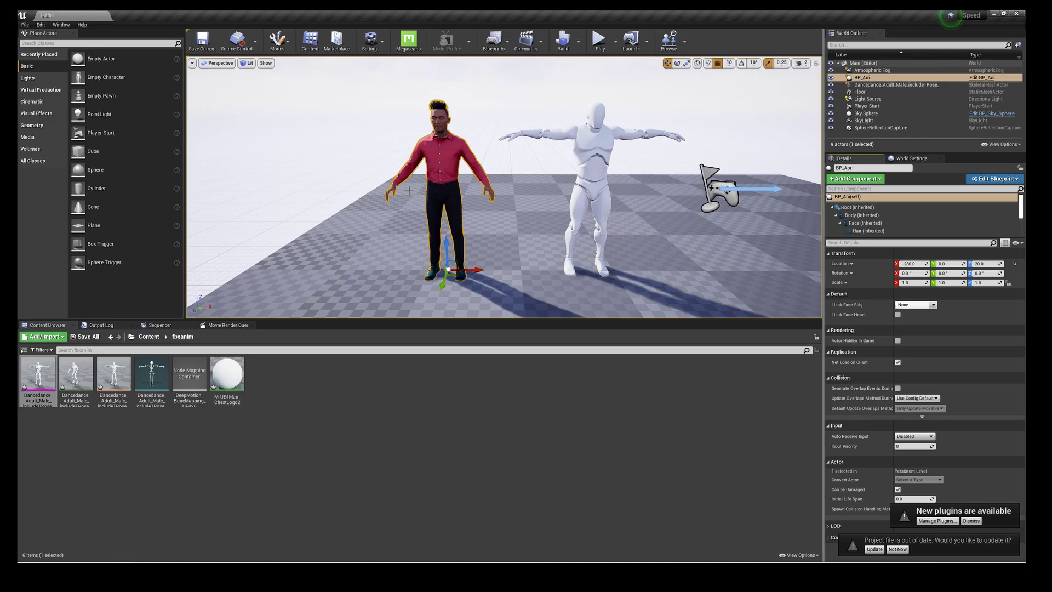
right_drag(520, 198, 520, 198)
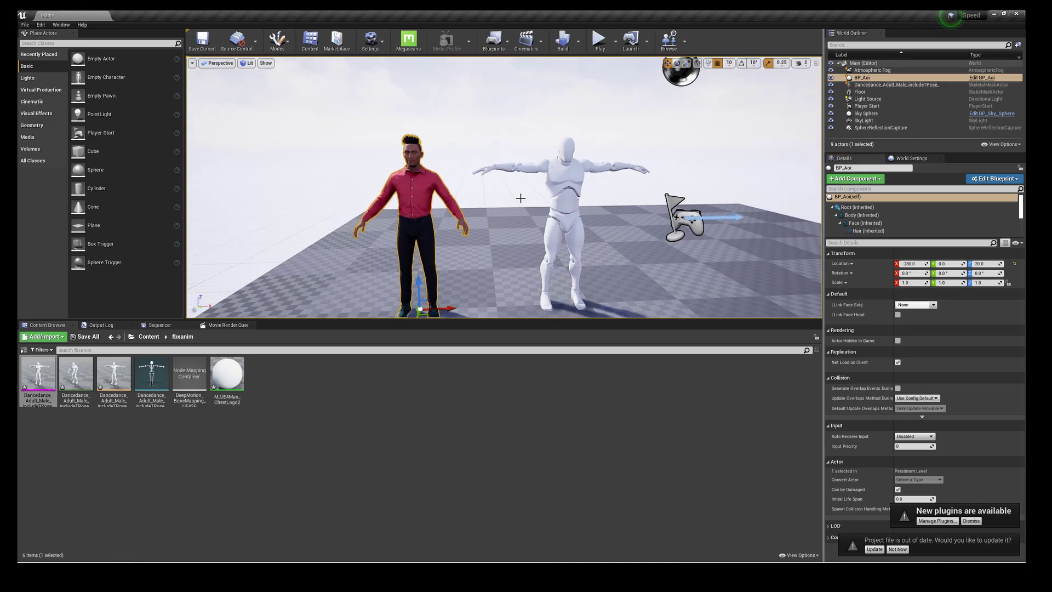
click(861, 214)
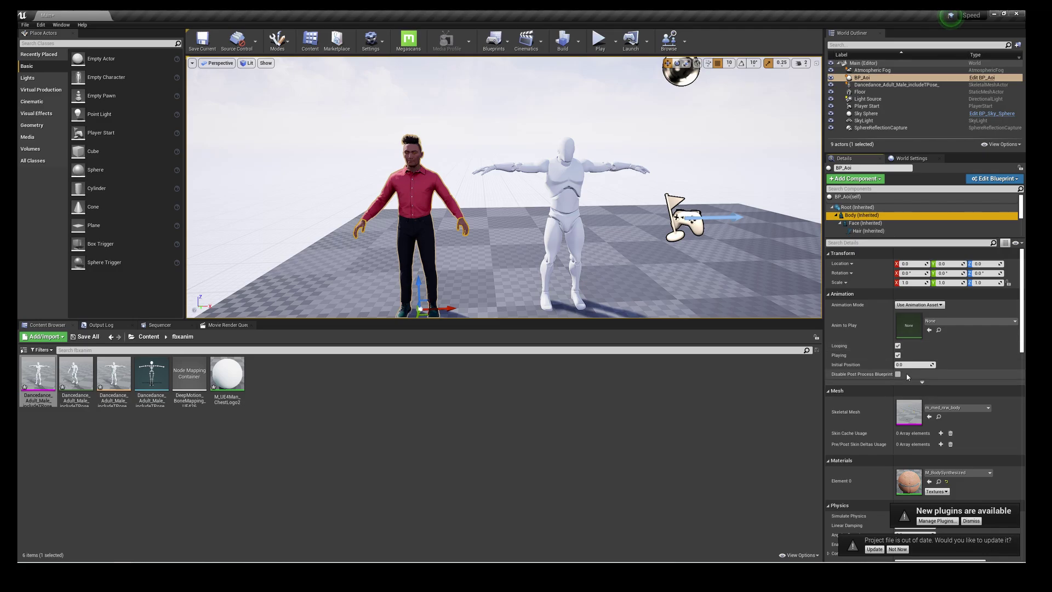
double_click(906, 424)
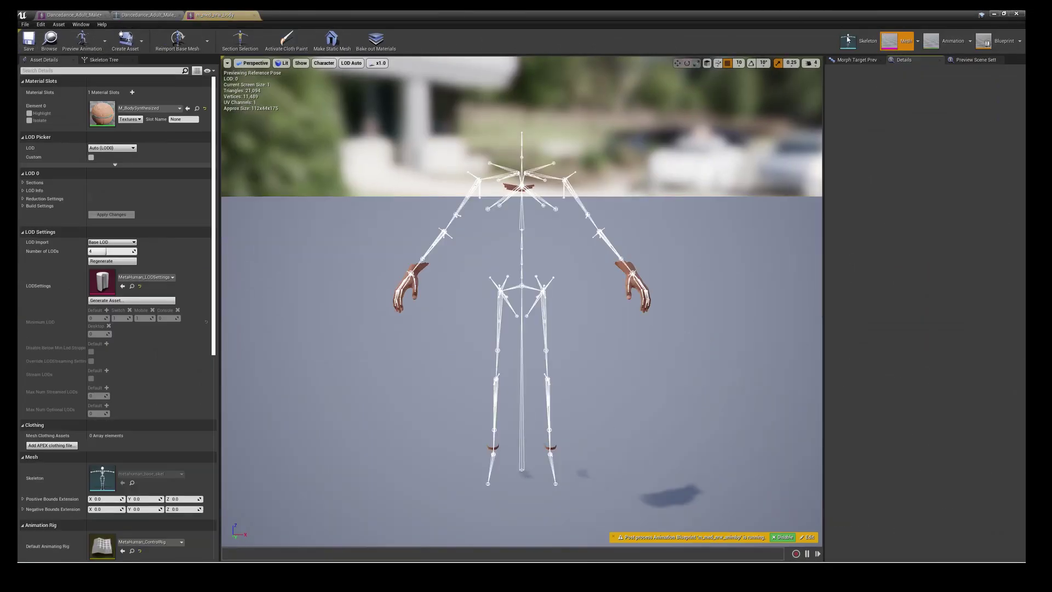
click(859, 41)
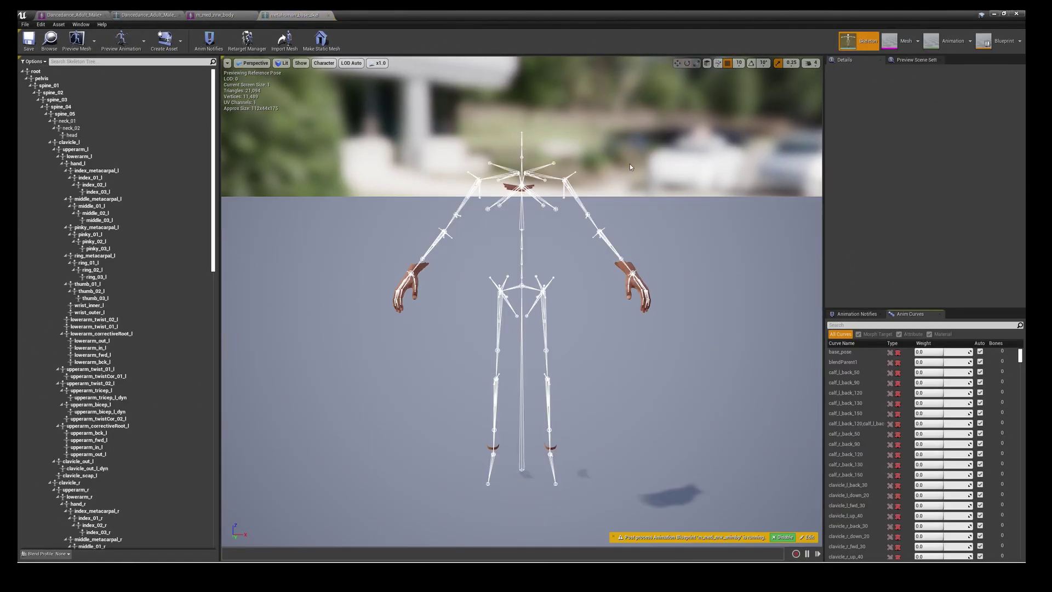
Try m_med_unw_body_preview and m_med_ovw_body_preview as the preview mesh of the MetaHuman skeleton
click(916, 60)
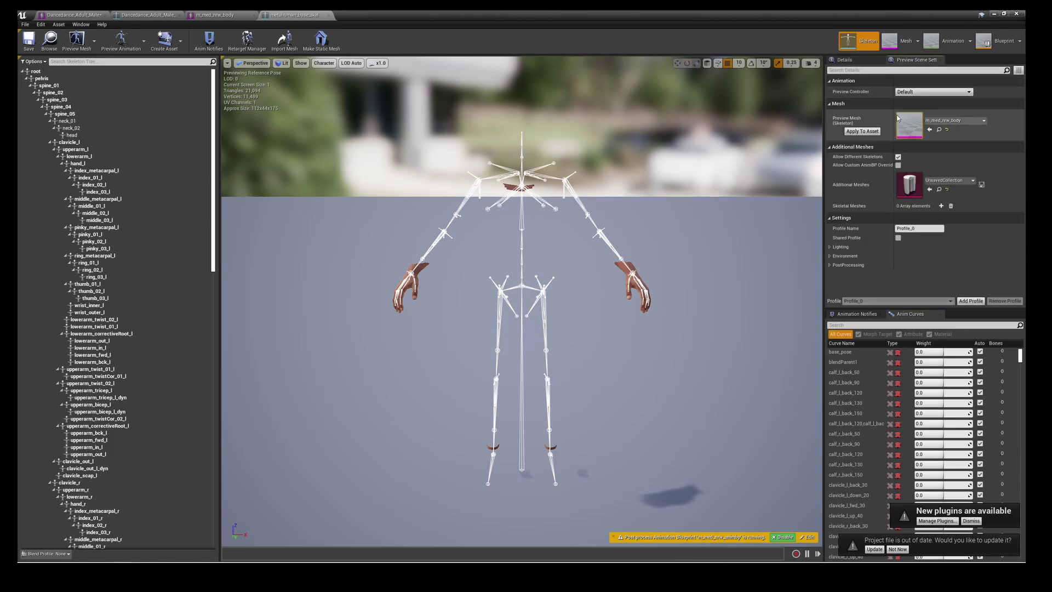
click(956, 121)
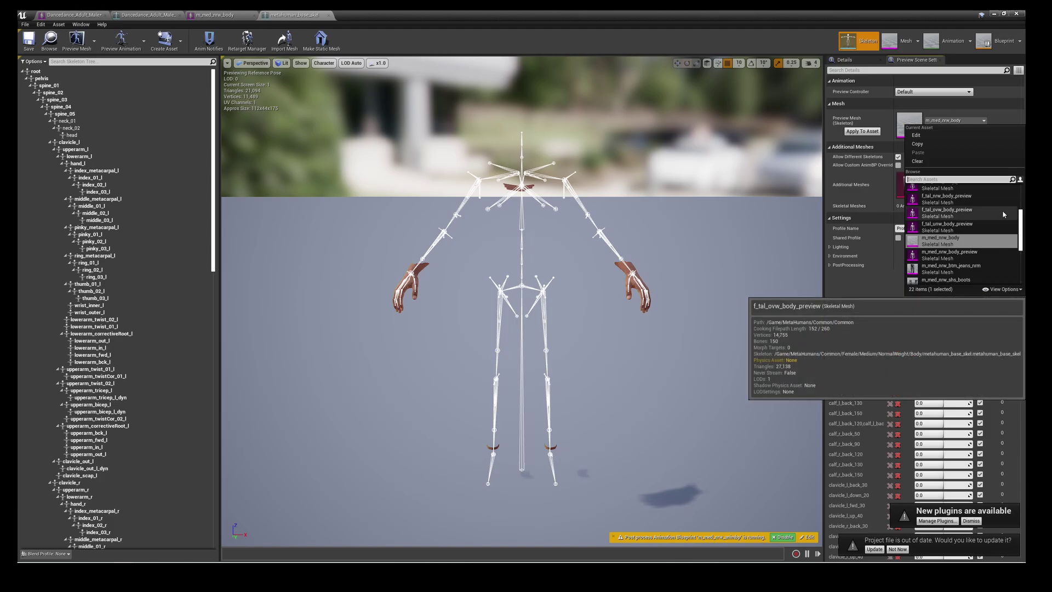
text(orev)
key(BackSpace)
key(BackSpace)
key(BackSpace)
key(BackSpace)
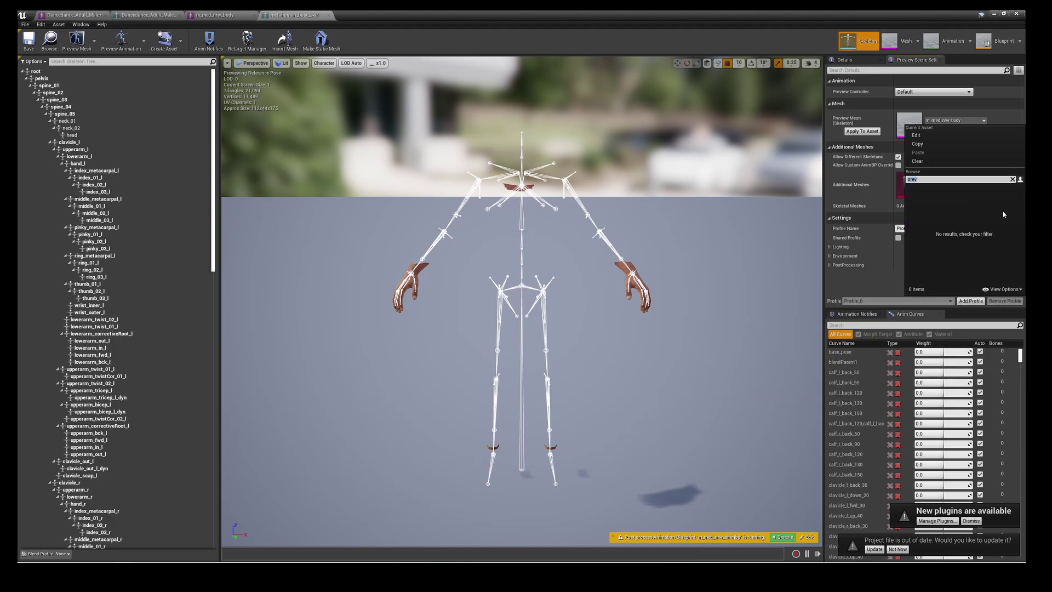
text(prev)
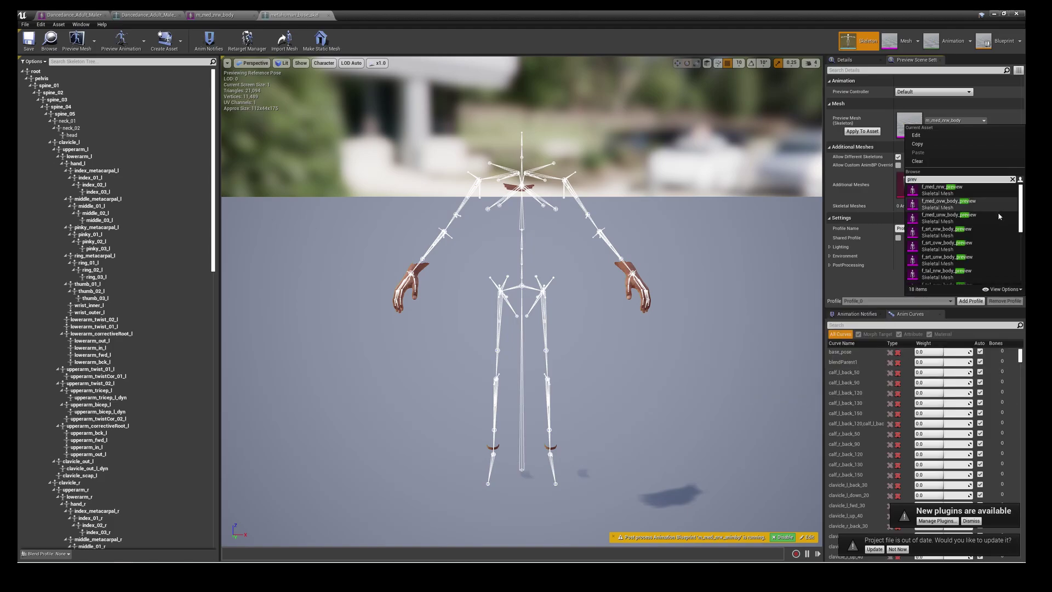
scroll(994, 215, down, 5)
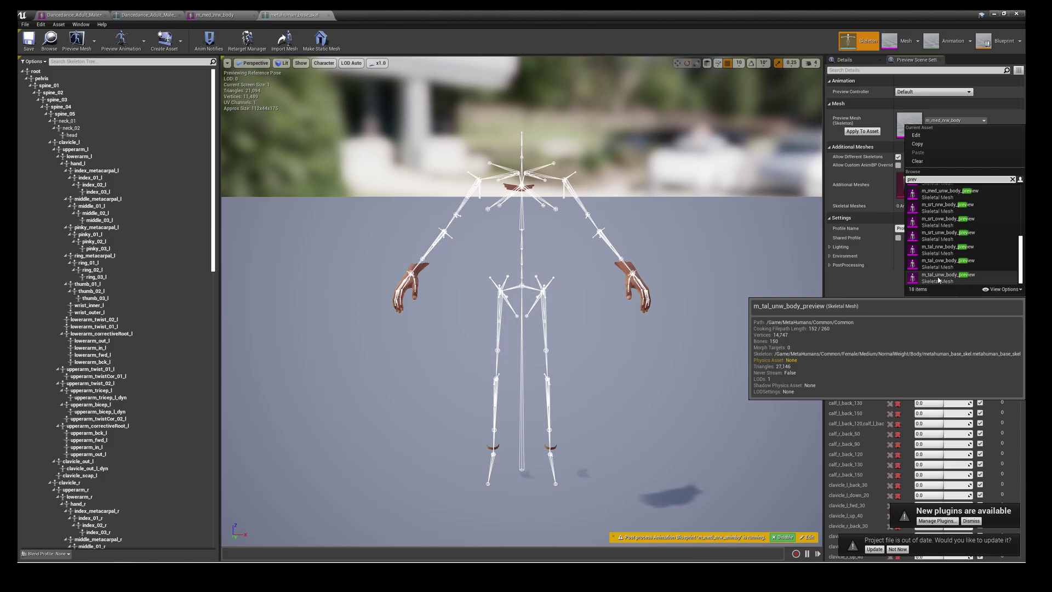
scroll(938, 277, up, 1)
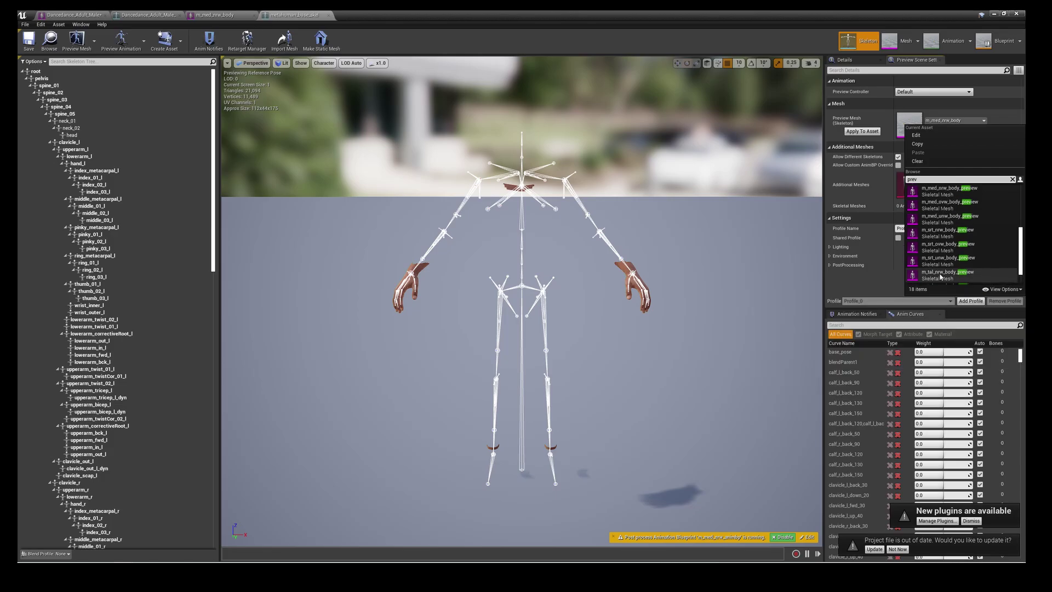
click(946, 219)
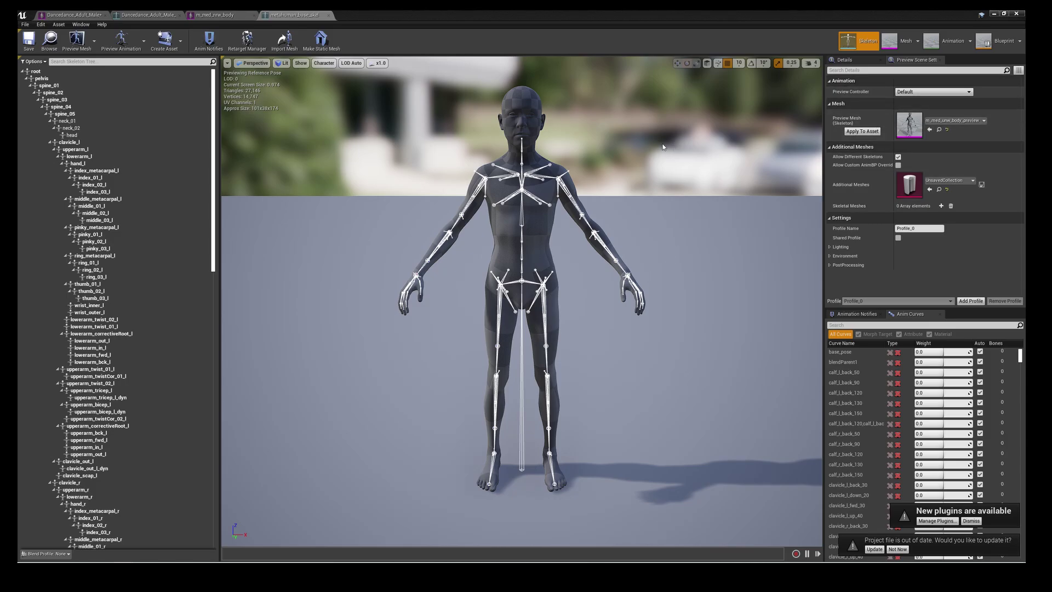
click(984, 120)
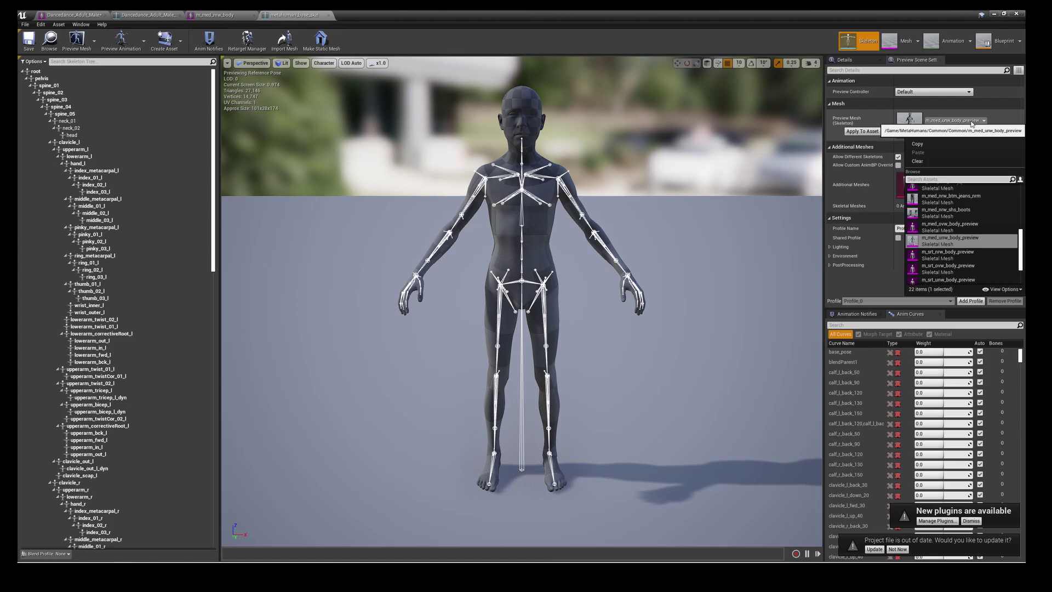
click(963, 232)
Set the preview mesh of the MetaHuman skeleton to m_med_nrw_body_preview
click(958, 121)
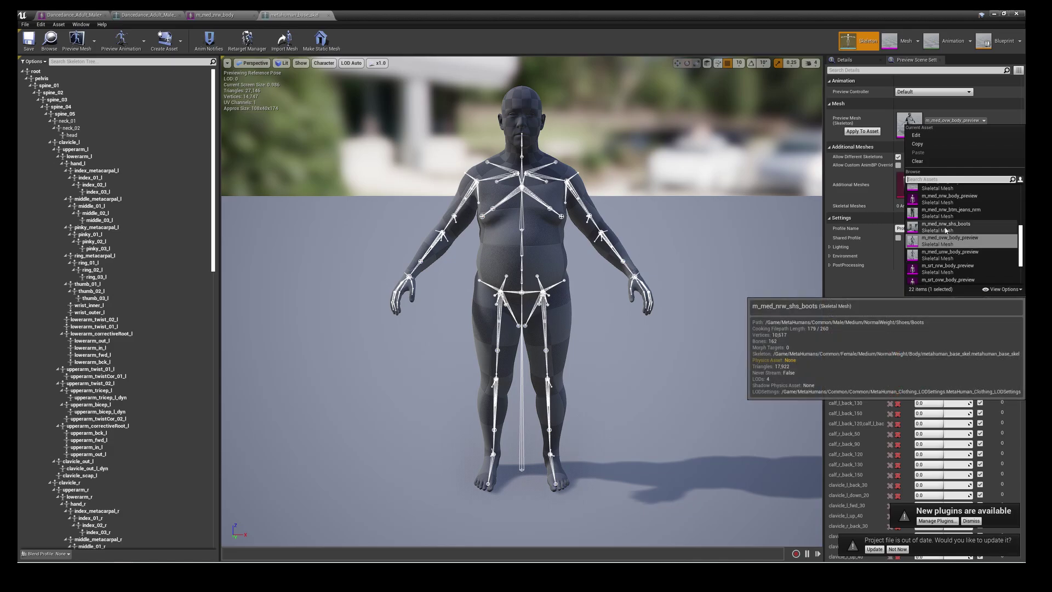
scroll(942, 228, up, 1)
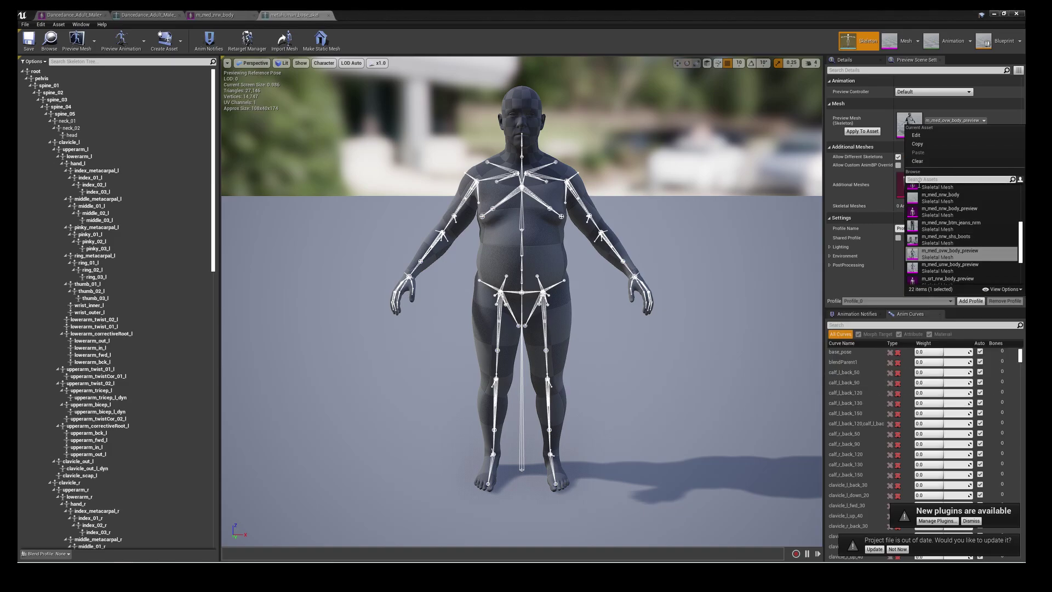
text(rw)
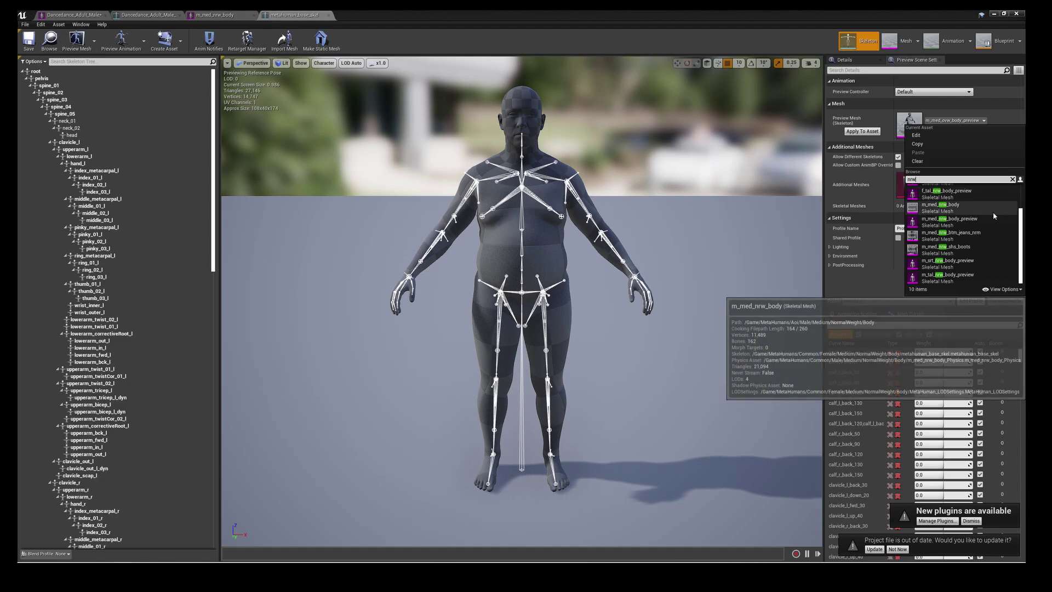
click(933, 222)
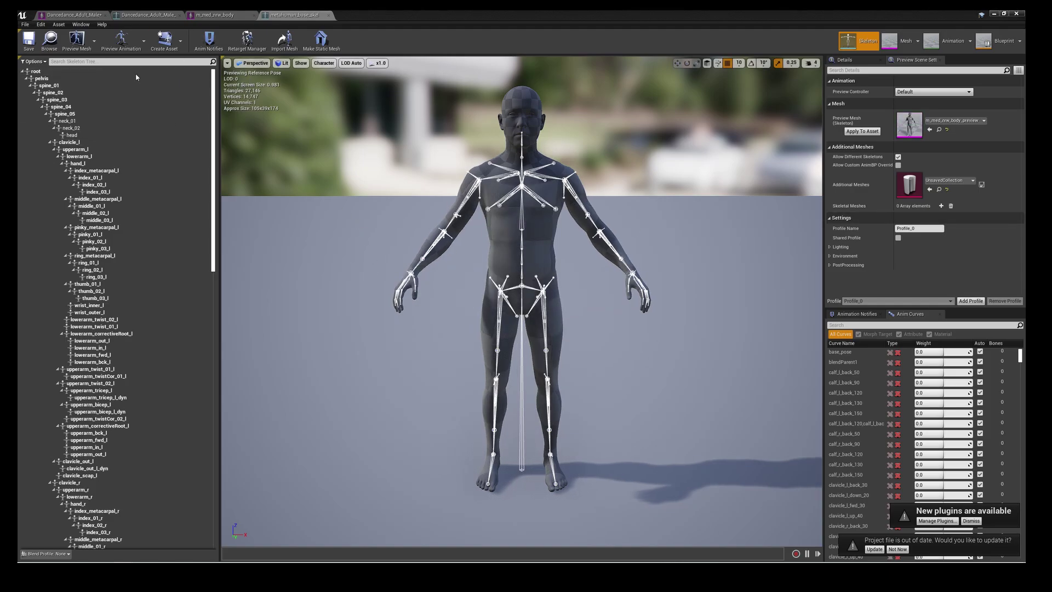
Assign the Humanoid rig to the metahuman_base_skel skeleton in the Retarget Manager
click(247, 41)
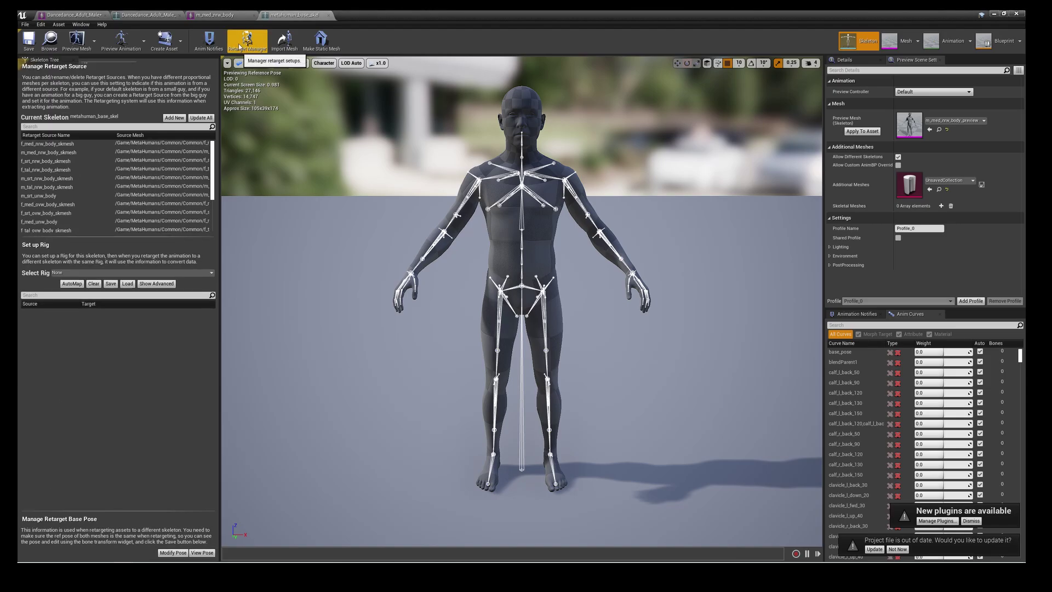
click(69, 276)
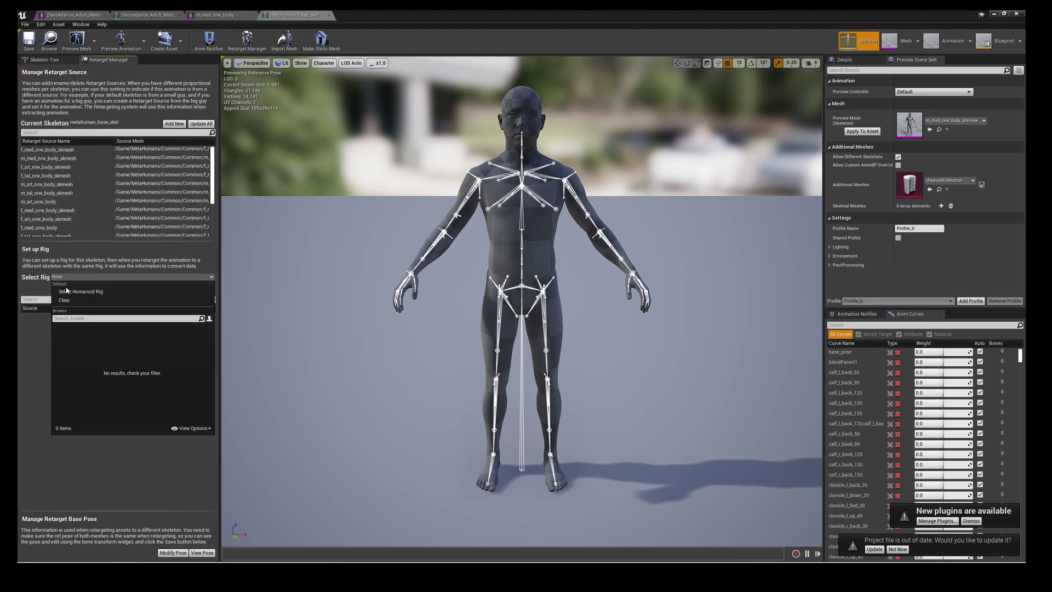
click(71, 289)
click(76, 276)
click(68, 296)
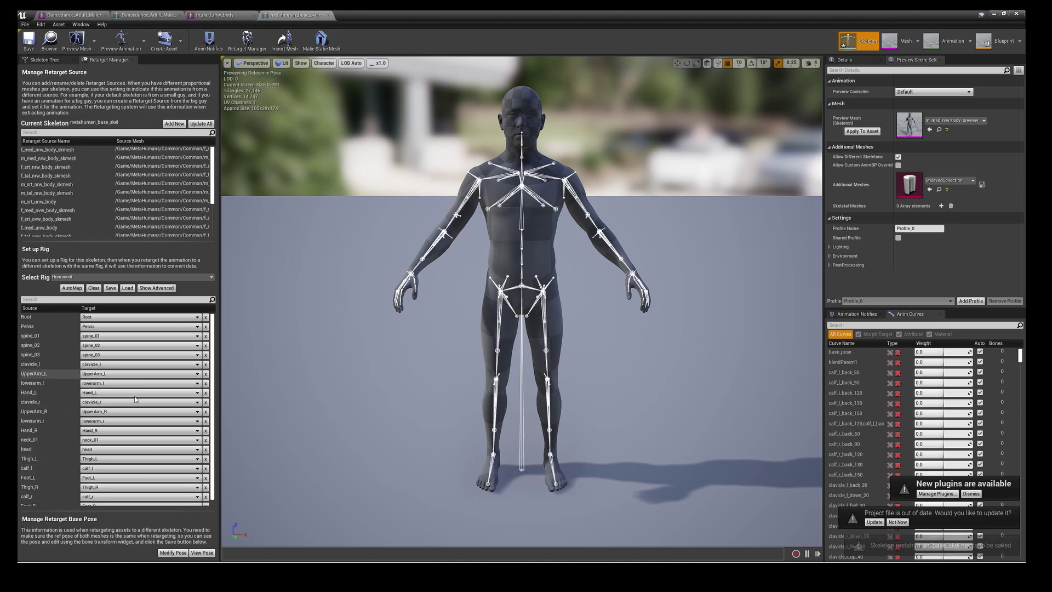
Show the translation retargeting options in the skeleton tree and select the spine_01 bone
click(43, 59)
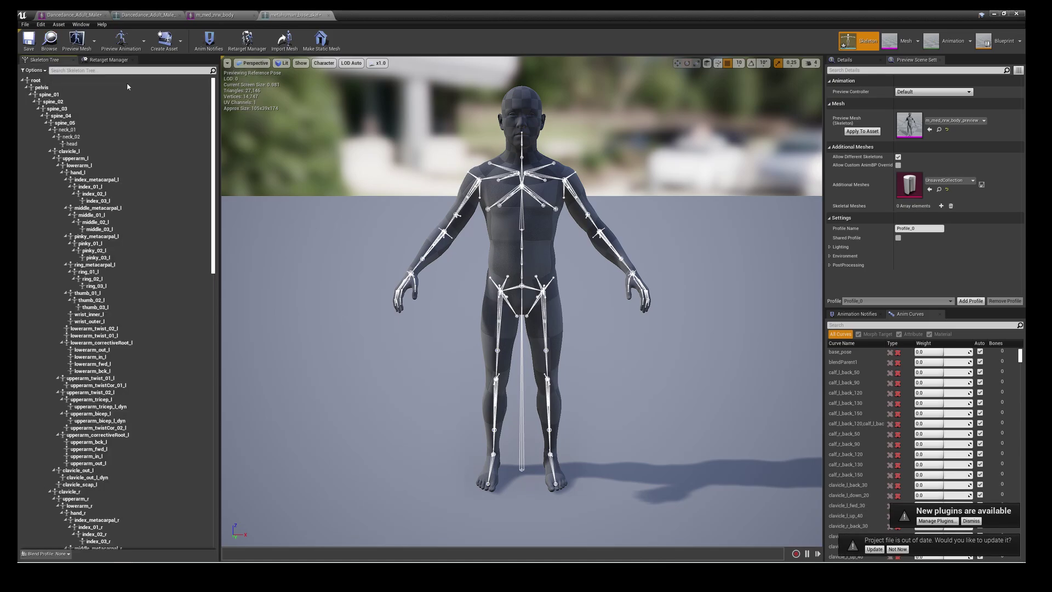
click(33, 70)
click(32, 85)
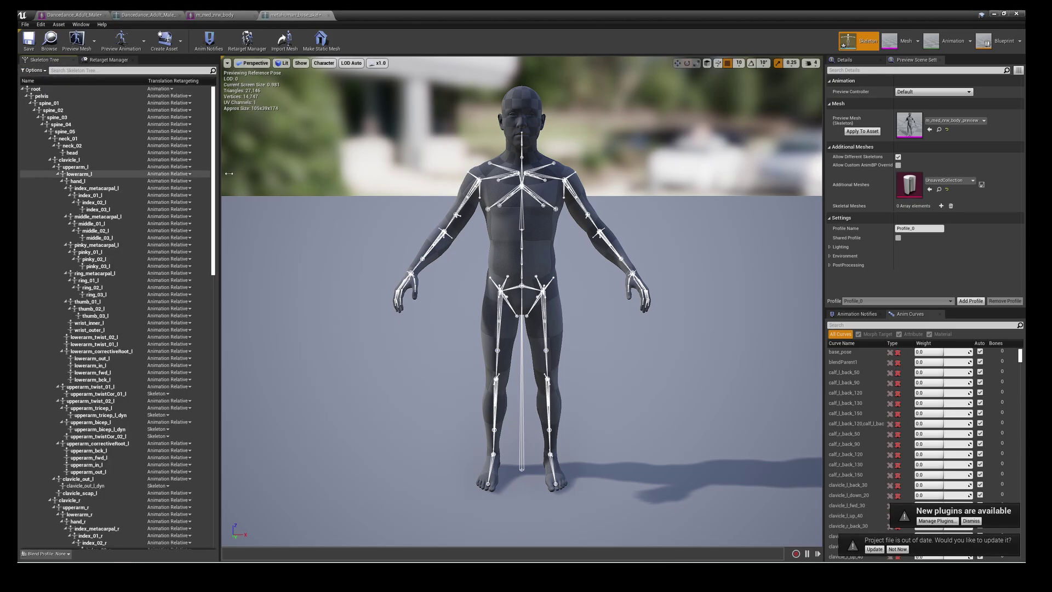
click(49, 103)
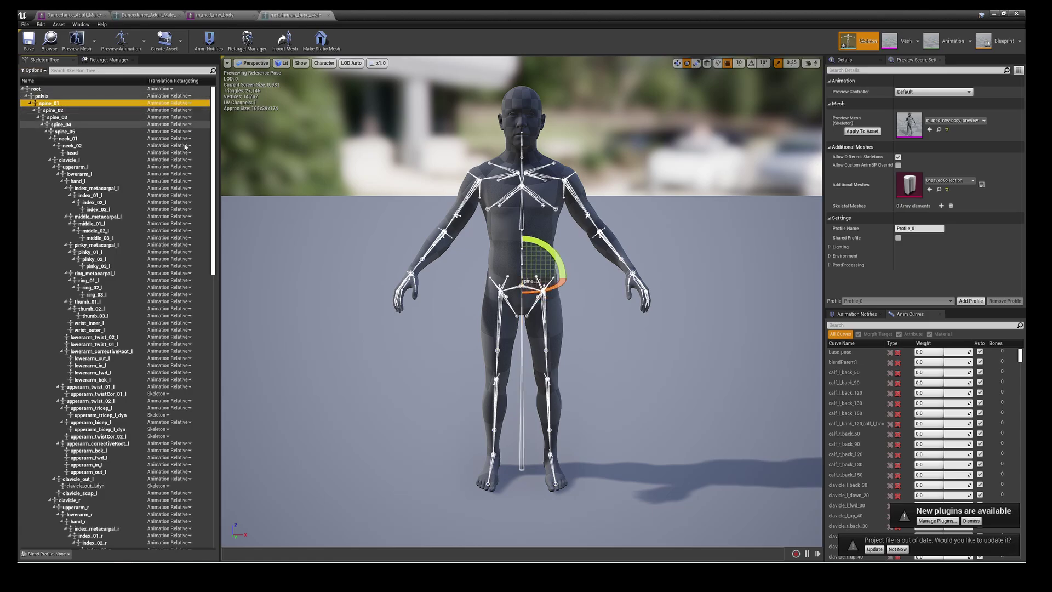
drag(213, 204, 214, 479)
shift+click(65, 542)
right_click(61, 408)
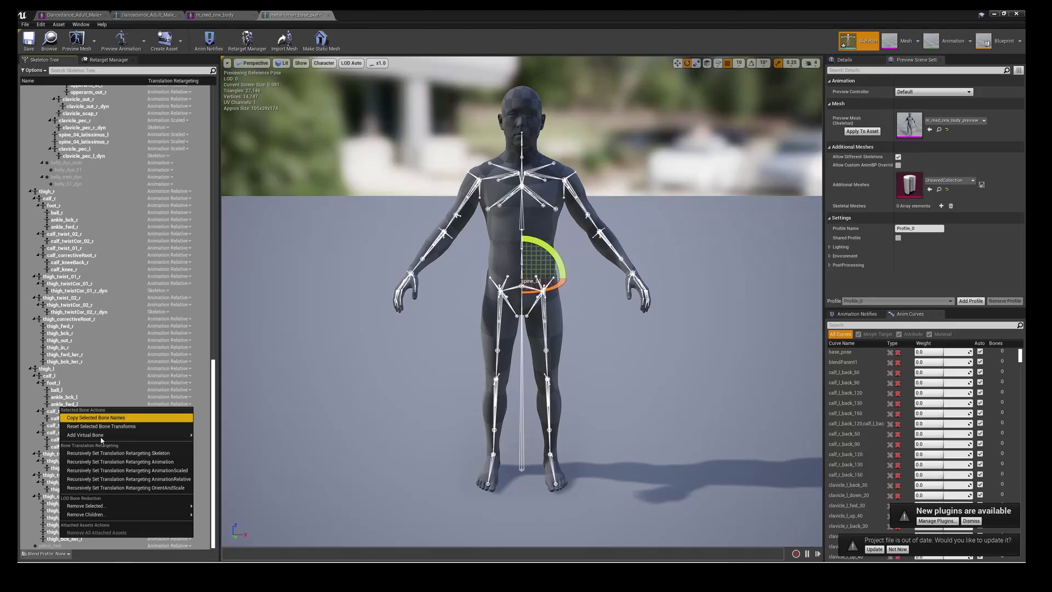
mouse_move(85, 434)
right_click(154, 207)
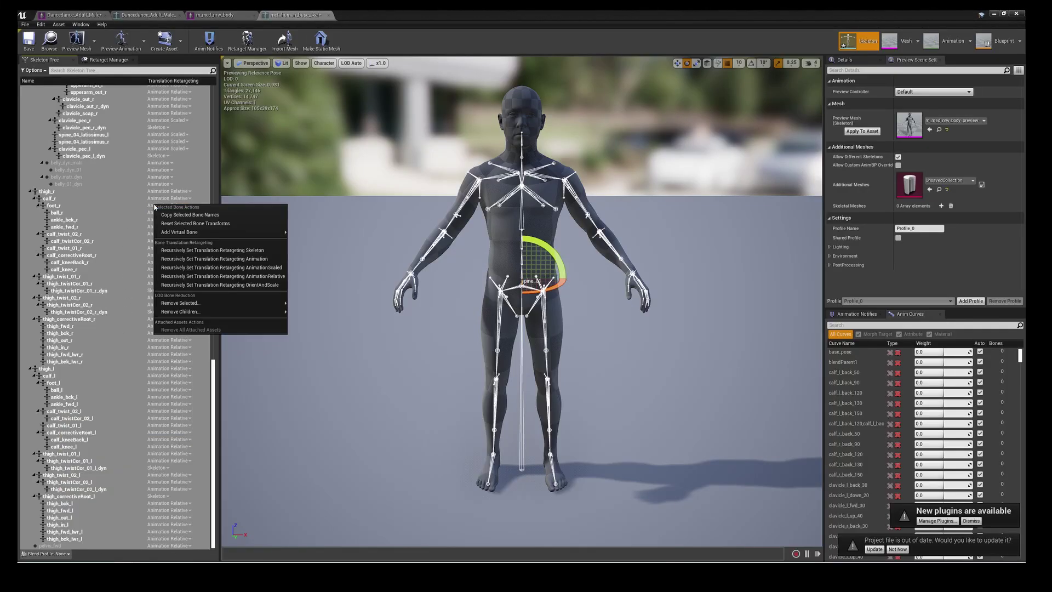
right_click(63, 234)
mouse_move(88, 261)
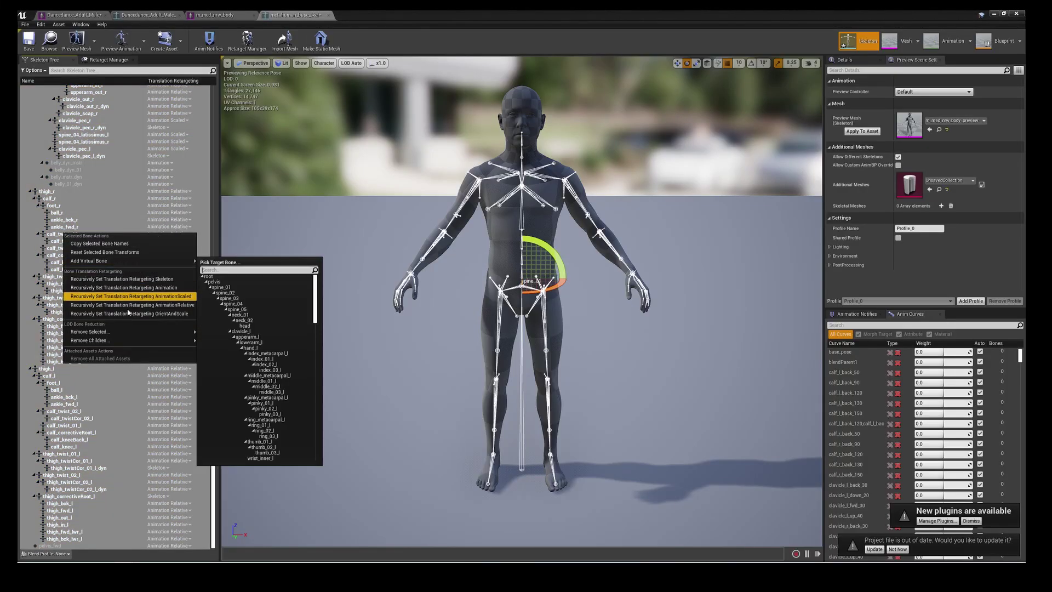
mouse_move(210, 516)
mouse_down()
mouse_move(211, 164)
mouse_move(128, 180)
mouse_up()
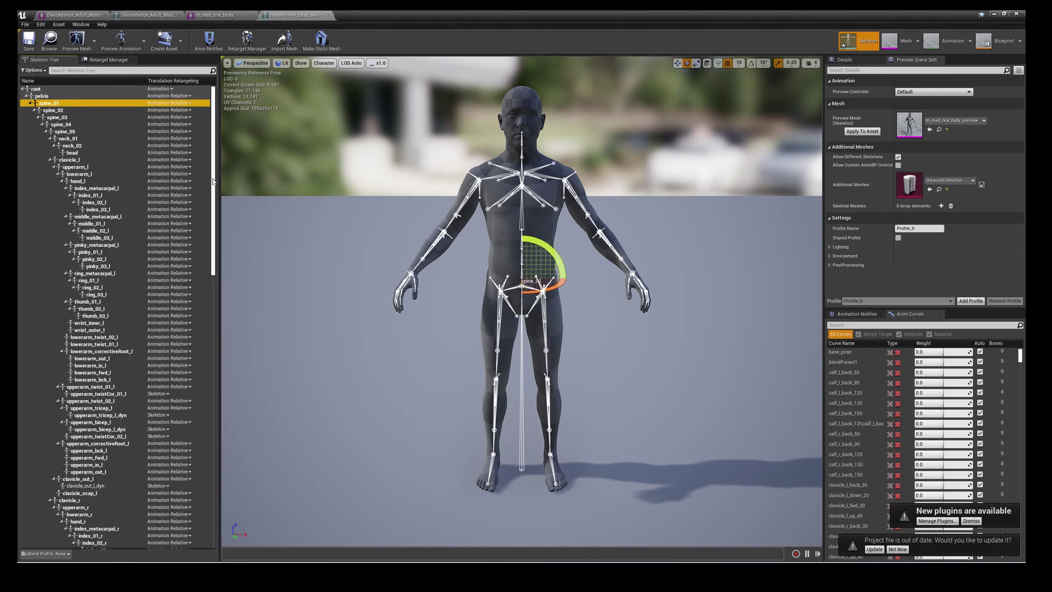
Recursively set translation retargeting to Skeleton for all bones from spine_01 downward, then save and close the MetaHuman skeleton
drag(213, 181, 213, 455)
shift+click(60, 546)
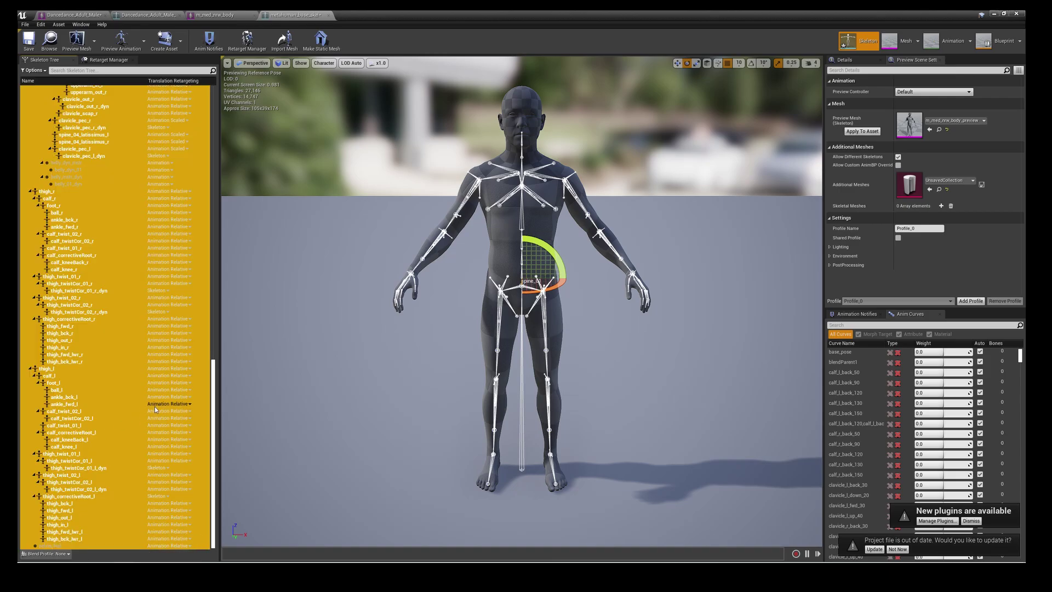
right_click(155, 405)
click(241, 440)
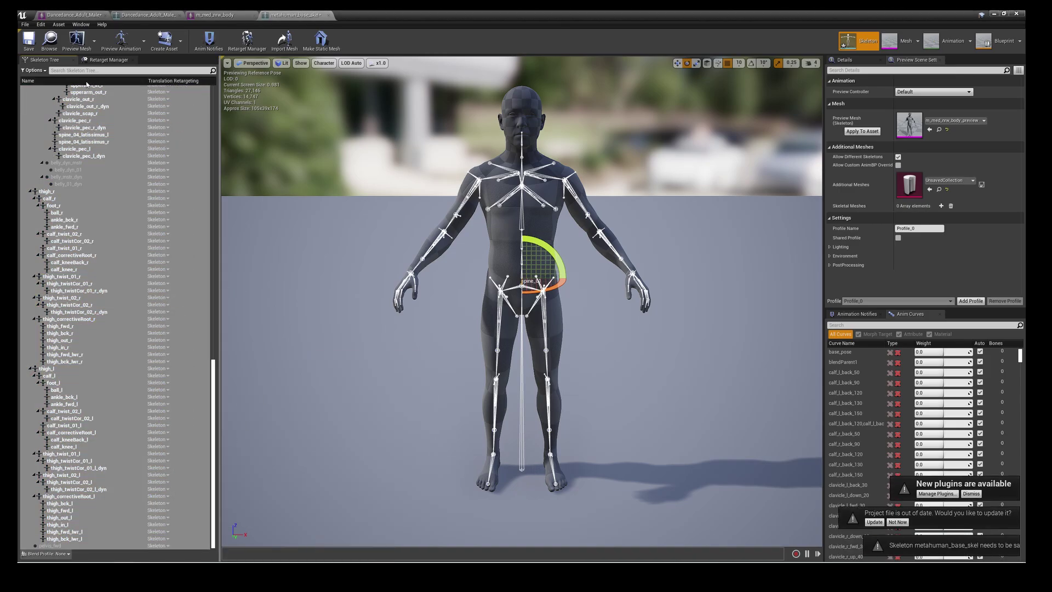
click(28, 39)
click(1016, 14)
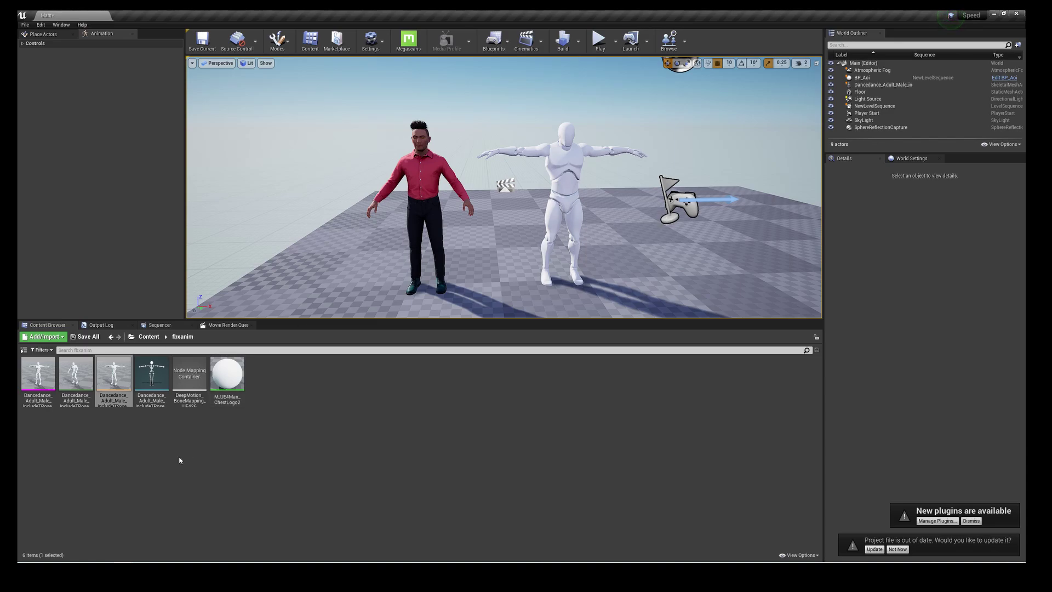
Place the Dancedance_Adult_Male_includeTPose__Anim sequence in the level beside the existing mannequin and select the new actor
drag(75, 375, 652, 277)
right_drag(548, 275, 592, 275)
right_click(544, 222)
key(Escape)
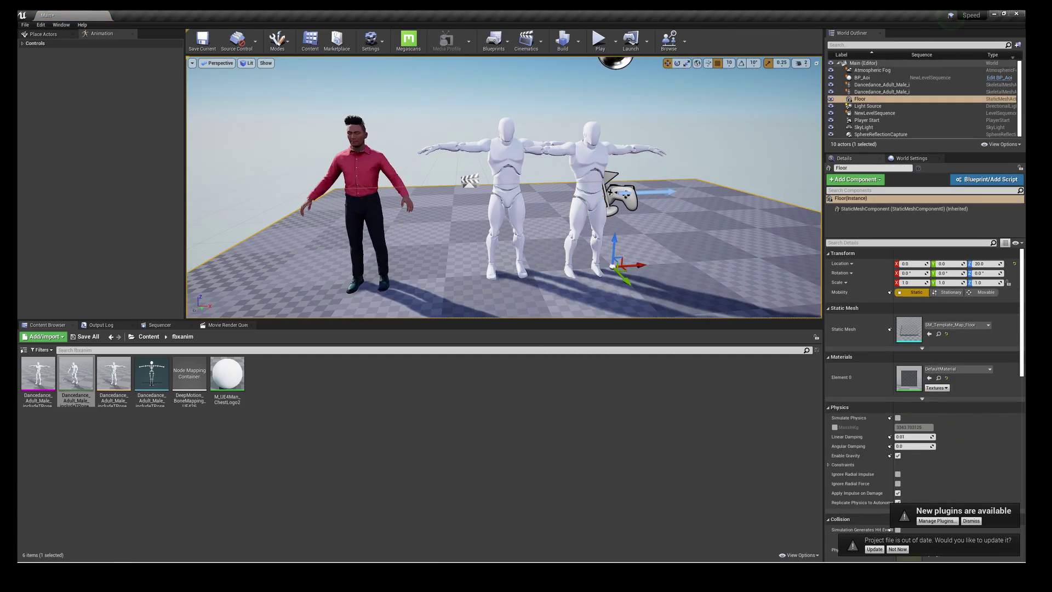
click(585, 179)
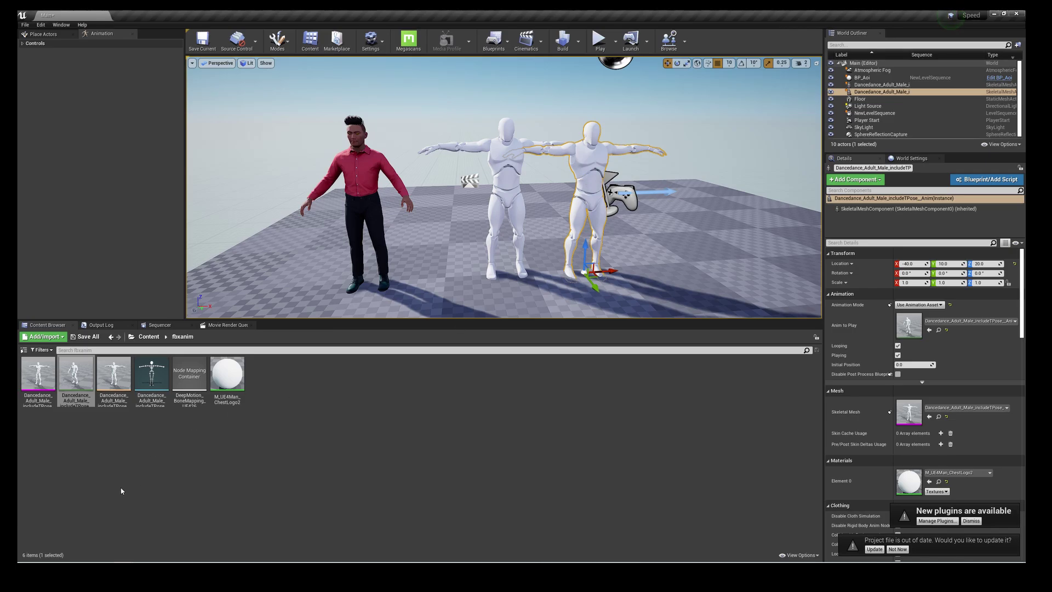
Duplicate the Dancedance_Adult_Male_includeTPose__Anim sequence and retarget the copy to the metahuman_base_skel skeleton
right_click(81, 378)
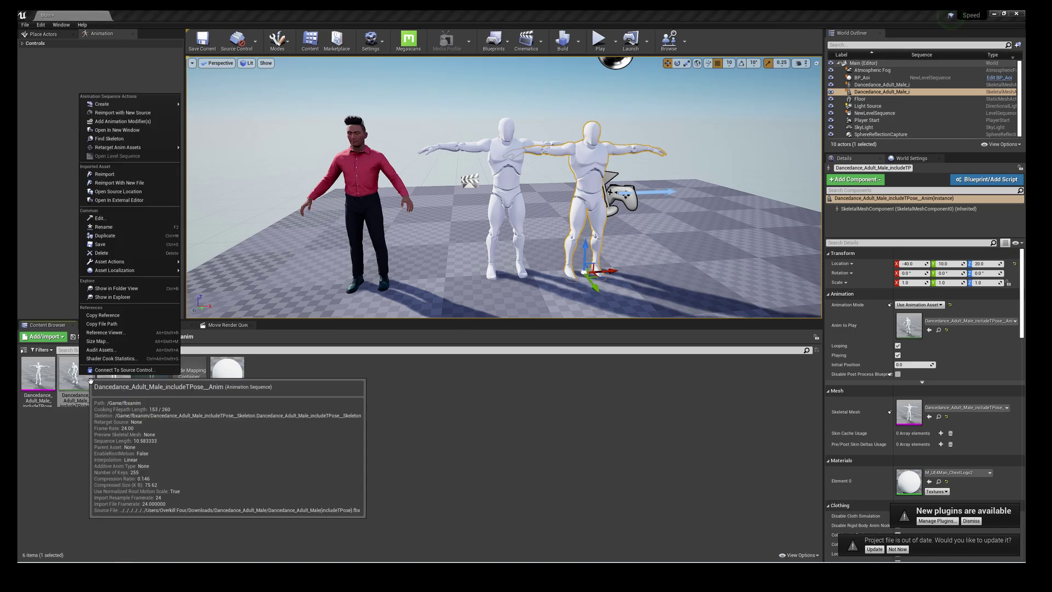
mouse_move(137, 147)
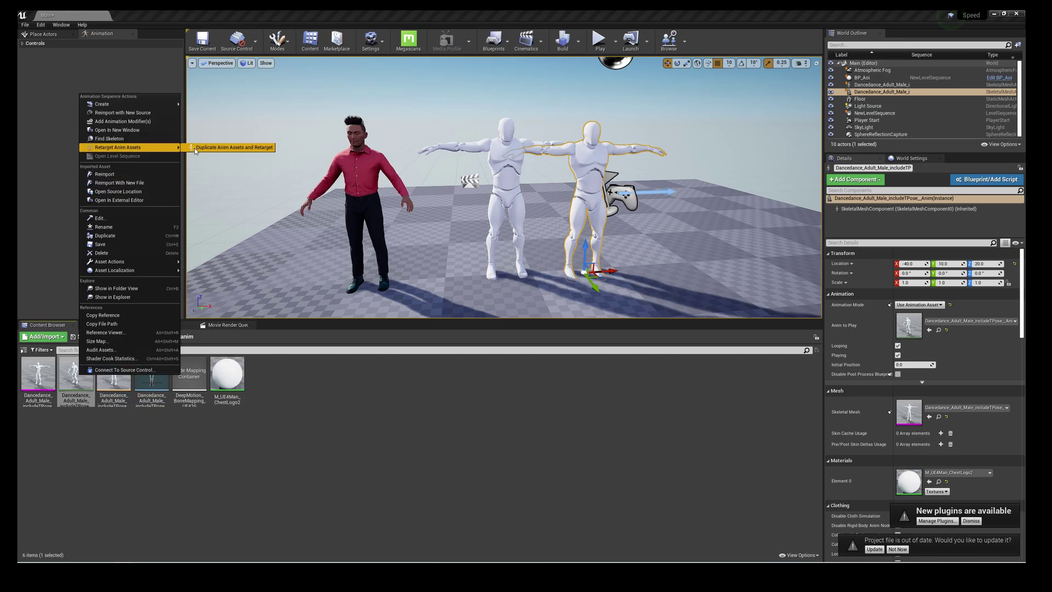
click(247, 160)
click(354, 233)
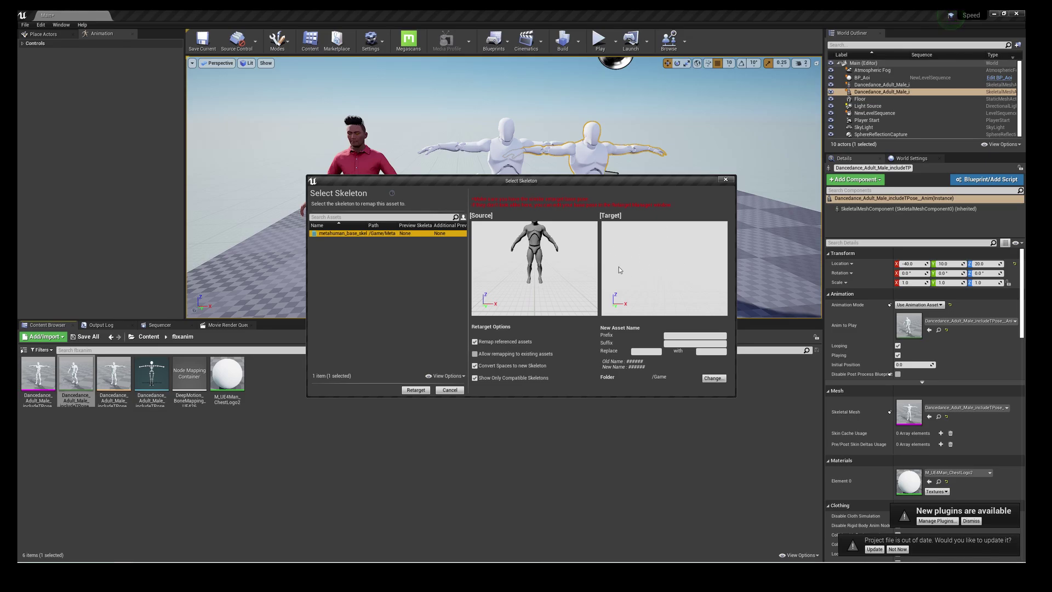
click(414, 390)
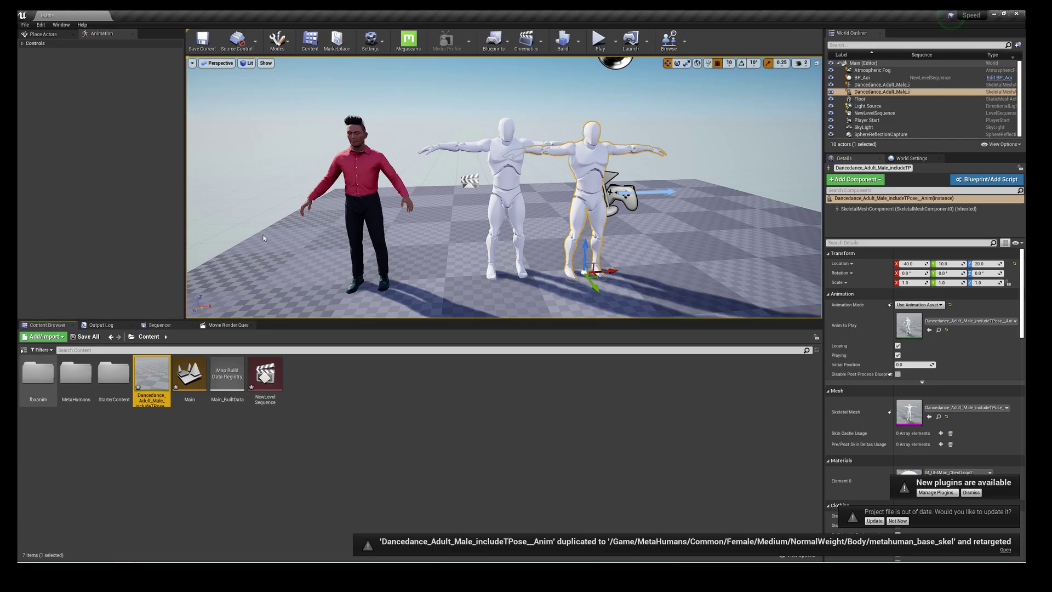
Create a new level sequence named NewLevelSequence1 in the Content folder
click(526, 38)
click(547, 70)
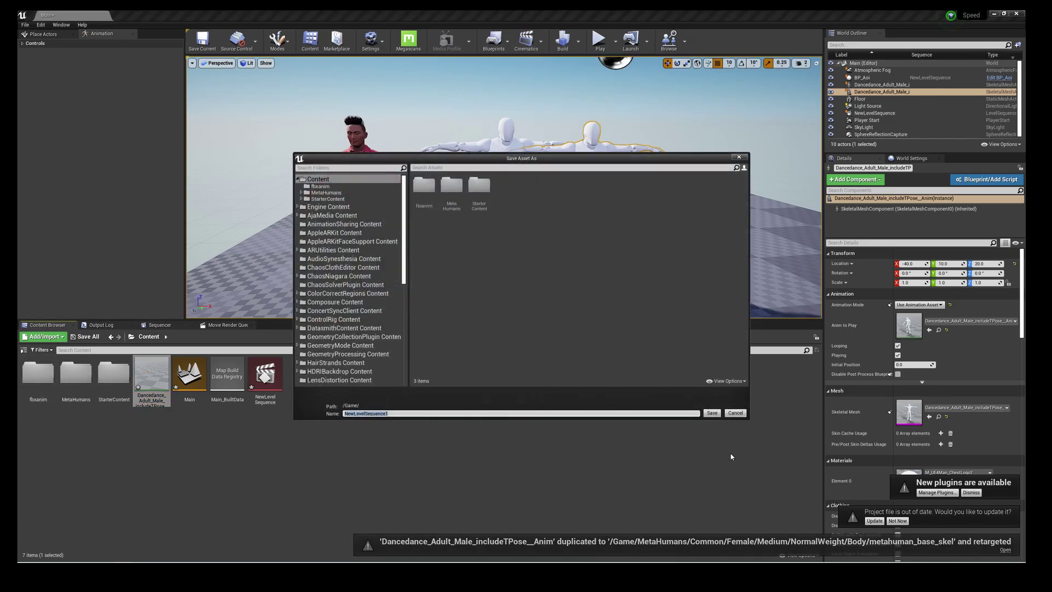
click(712, 417)
Add the BP_Aoi MetaHuman actor to the new level sequence
click(364, 186)
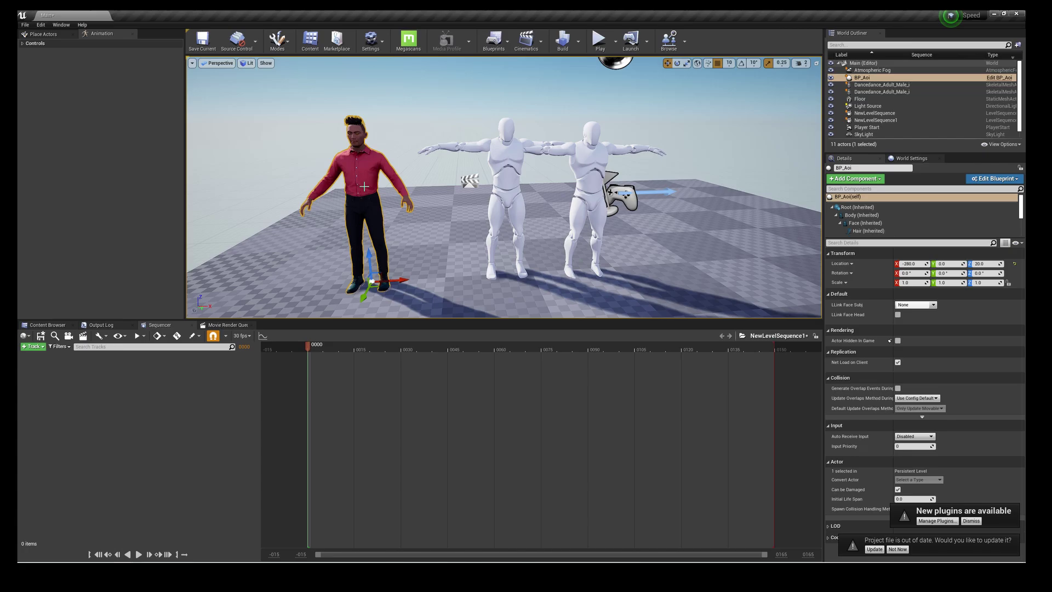
click(31, 346)
mouse_move(65, 354)
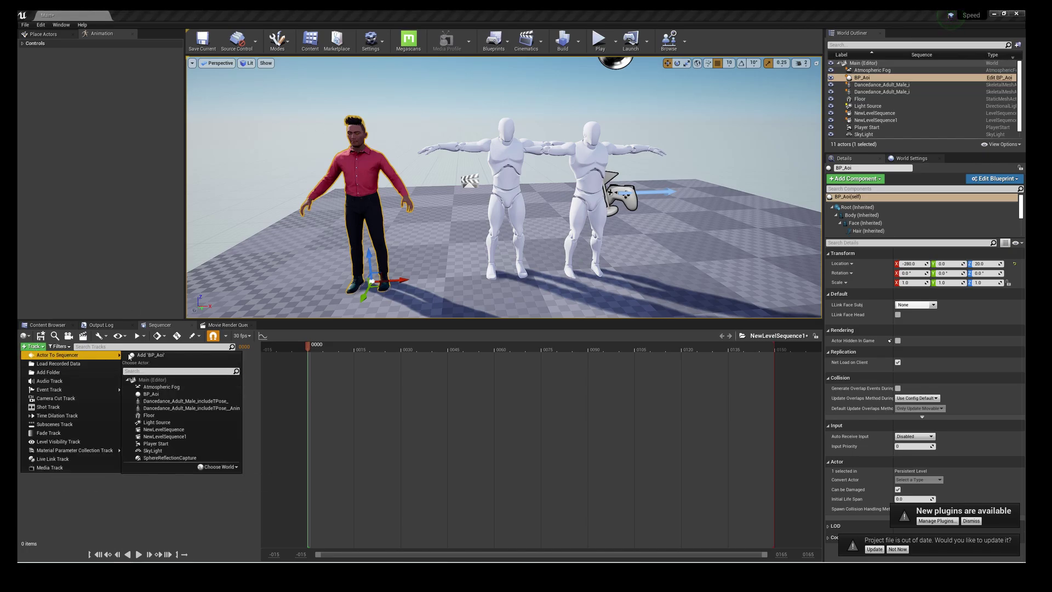
click(148, 355)
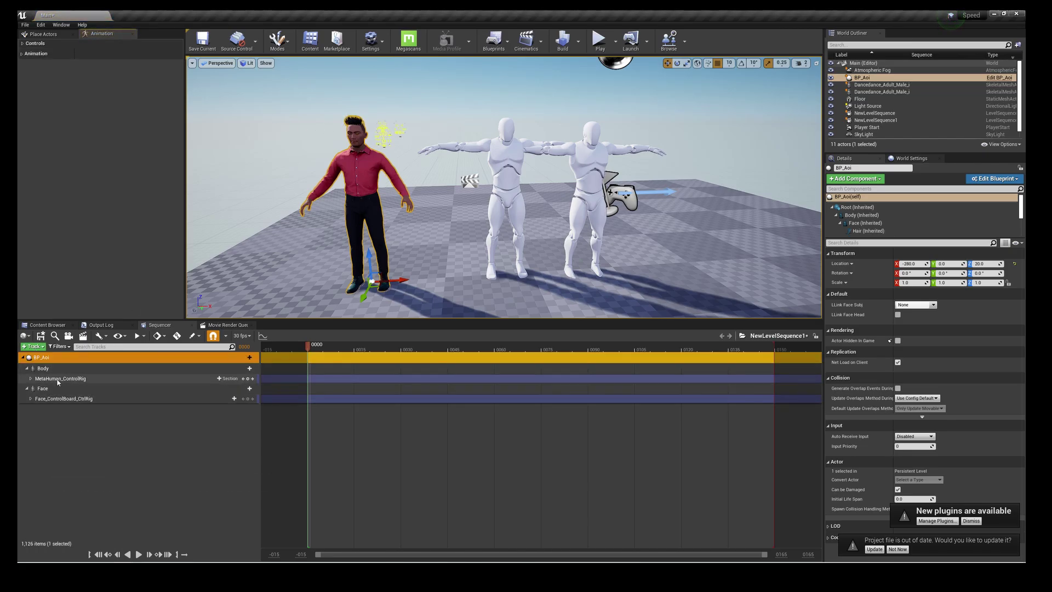
Delete the Face_ControlBoard_CtrlRig and MetaHuman_ControlRig tracks from BP_Aoi in the sequence
click(57, 398)
key(Delete)
click(86, 379)
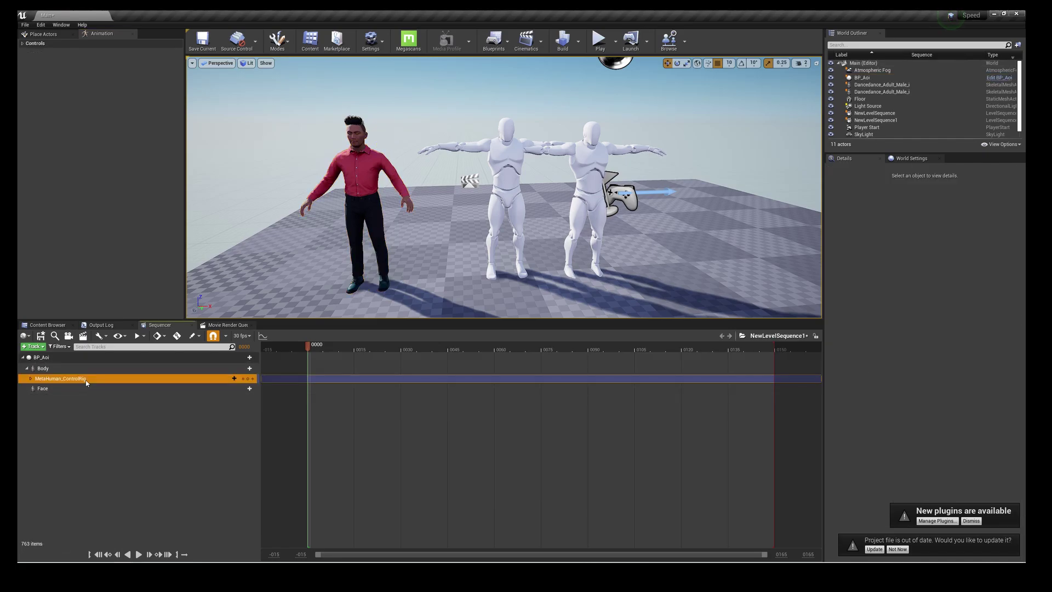
key(Delete)
Add the retargeted Dancedance_Adult_Male_includeTPose__Anim animation to BP_Aoi's Body track
click(68, 370)
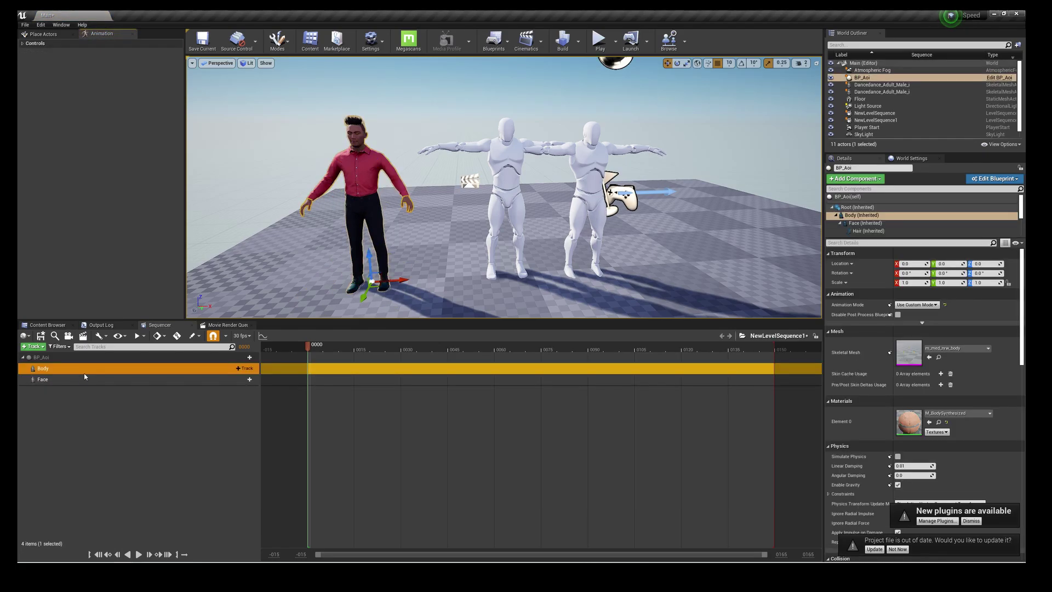
click(245, 368)
mouse_move(339, 179)
click(404, 194)
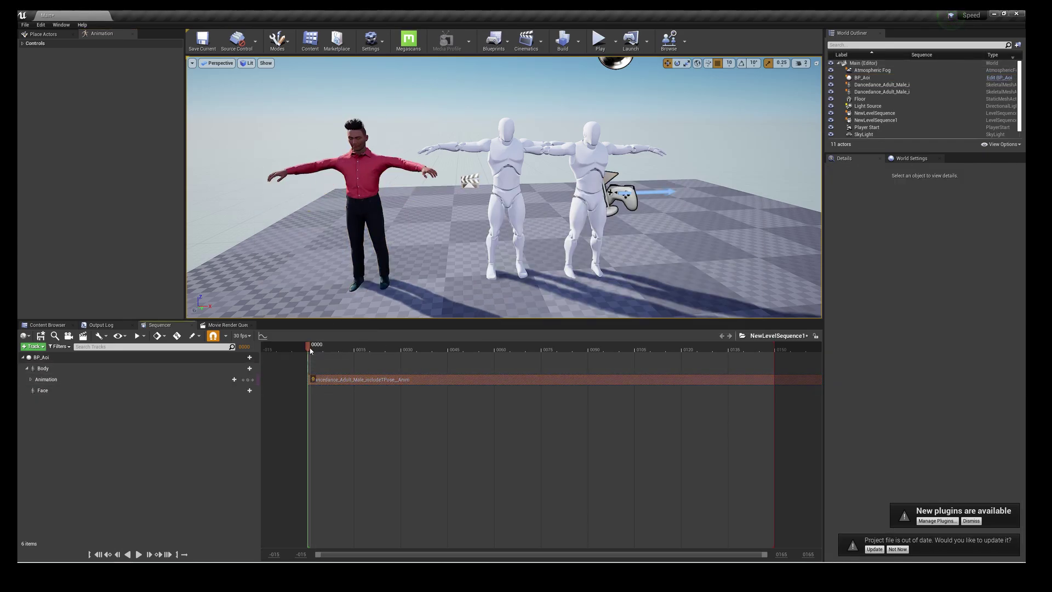
Play the dance on the MetaHuman and extend the sequence's playback range to the end of the animation clip
key(space)
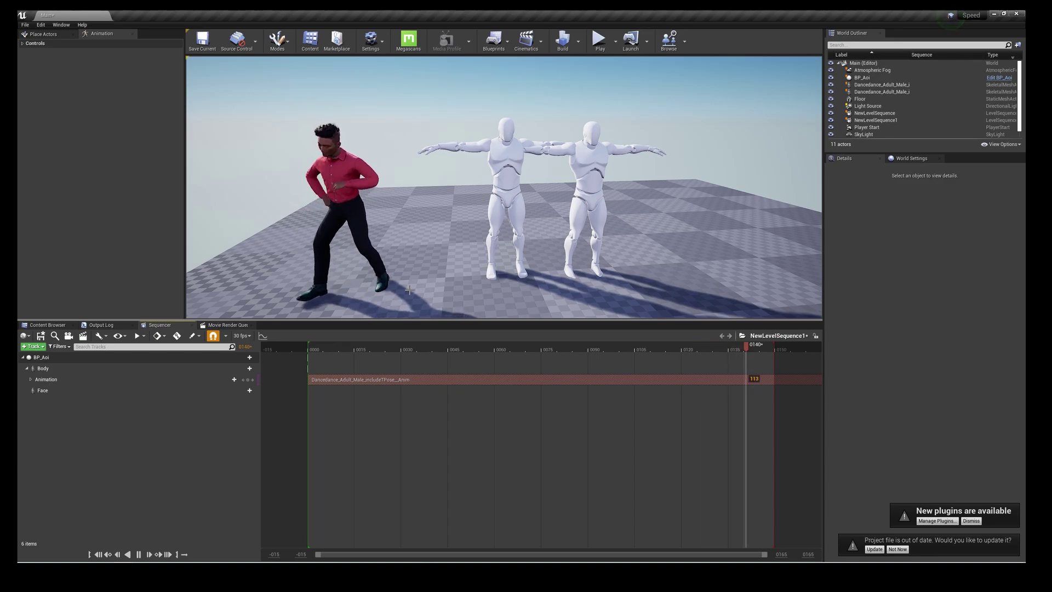
scroll(681, 392, down, 8)
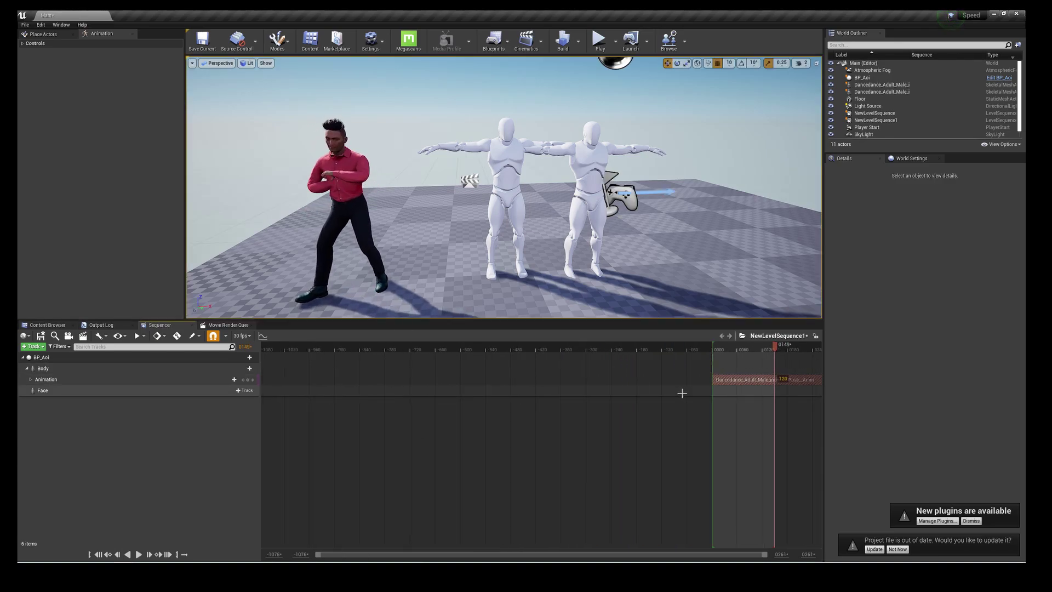
right_drag(681, 393, 402, 399)
click(451, 347)
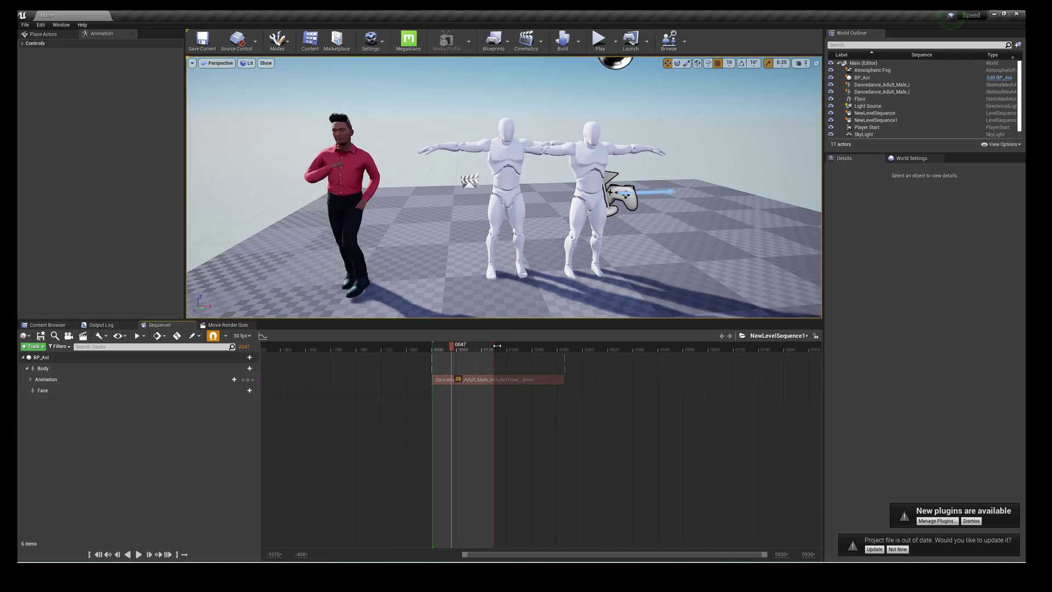
drag(497, 346, 564, 346)
drag(385, 188, 416, 80)
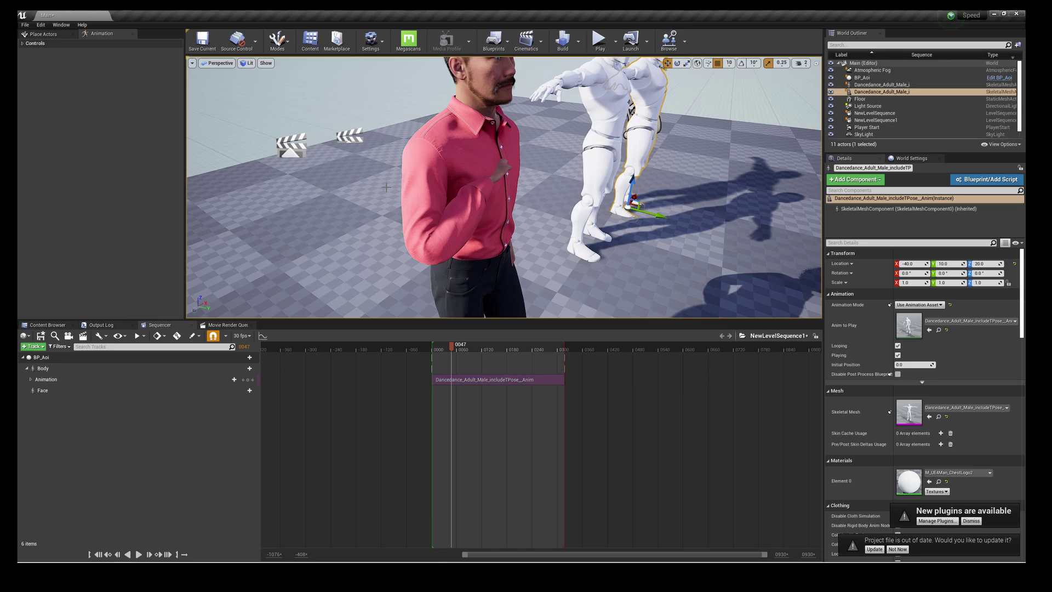
key(s)
drag(516, 188, 512, 237)
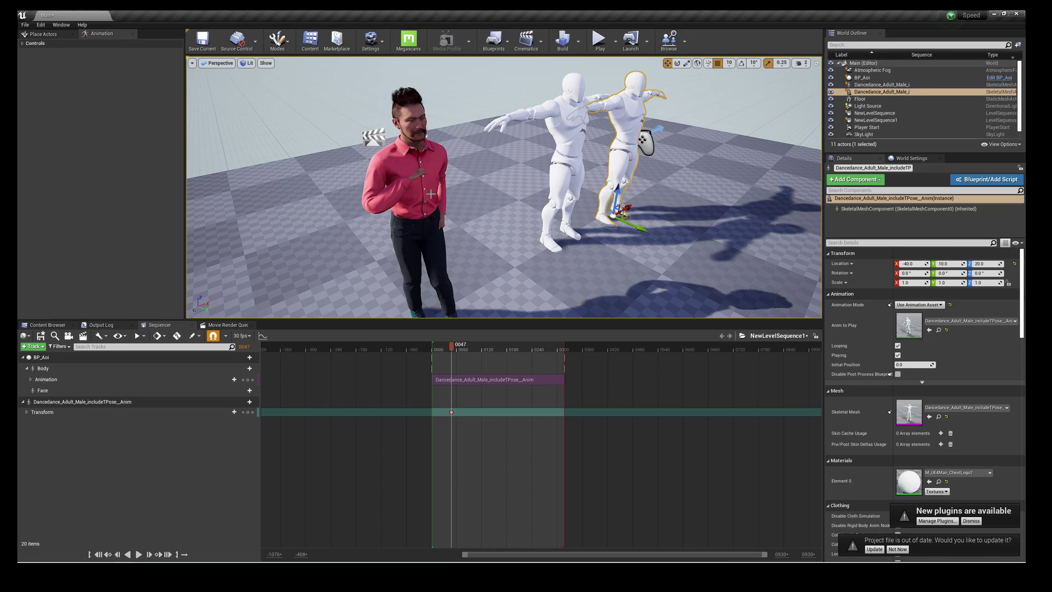
right_drag(490, 247, 497, 226)
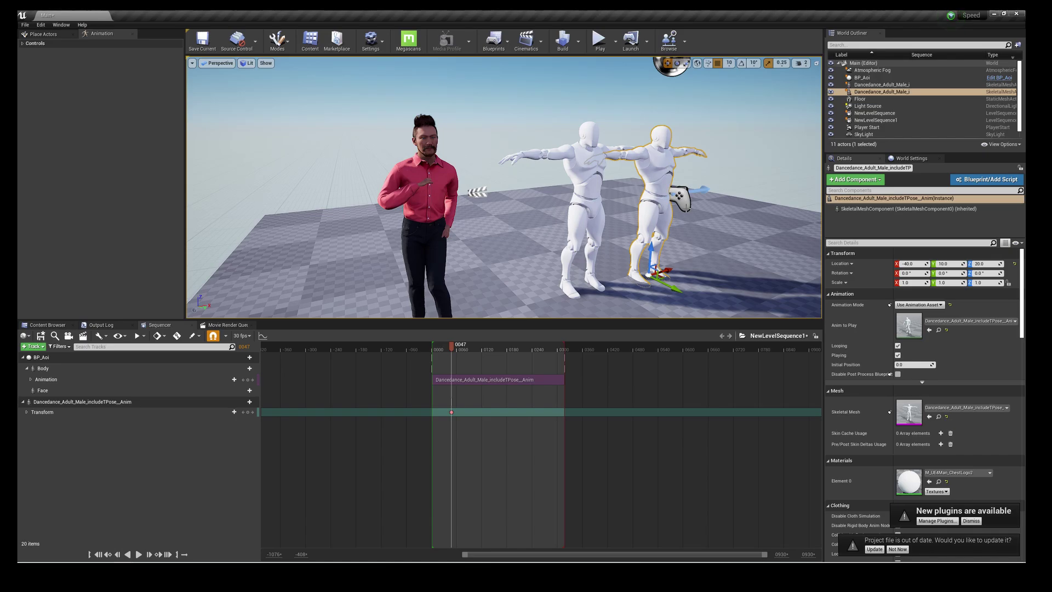
click(657, 167)
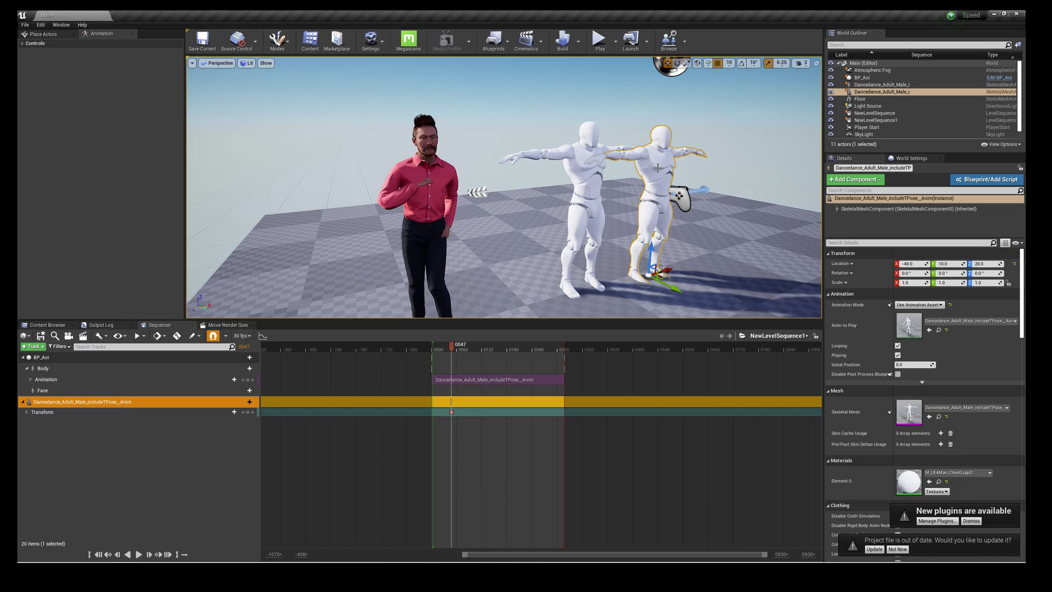
key(Delete)
Delete both white mannequin actors from the level, leaving only the MetaHuman character
click(672, 159)
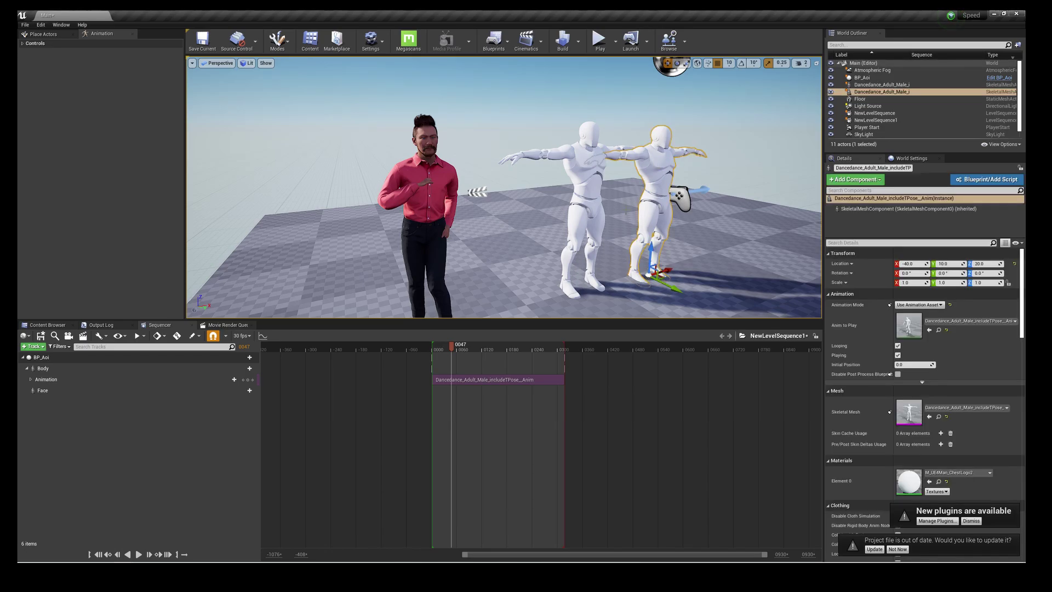
key(Delete)
click(575, 245)
key(Delete)
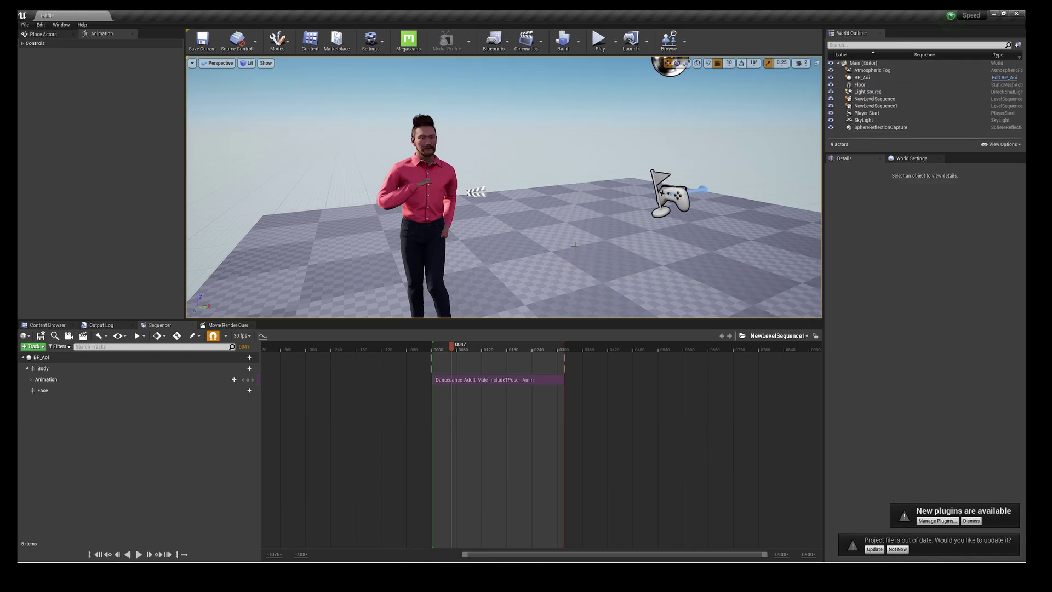
Play the sequence from near its start and examine the MetaHuman's dance motion from a closer view
click(437, 349)
key(space)
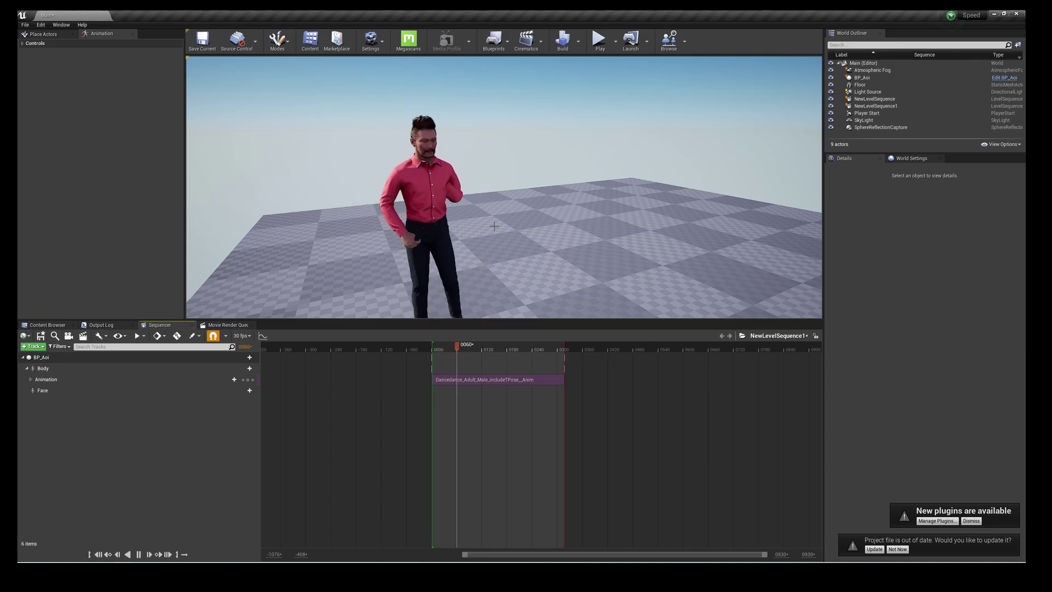
scroll(496, 223, up, 3)
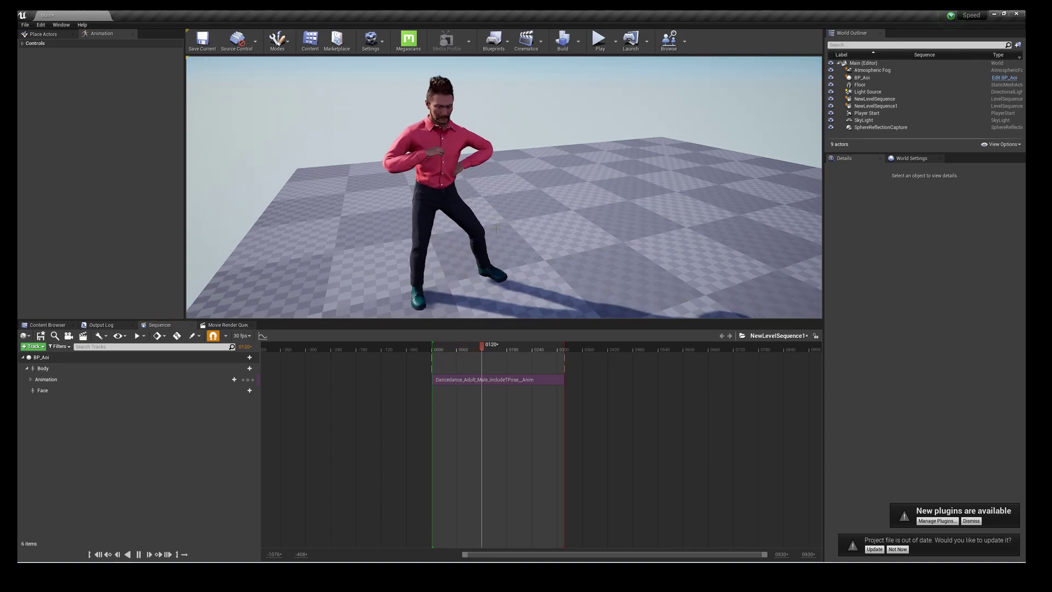
click(445, 352)
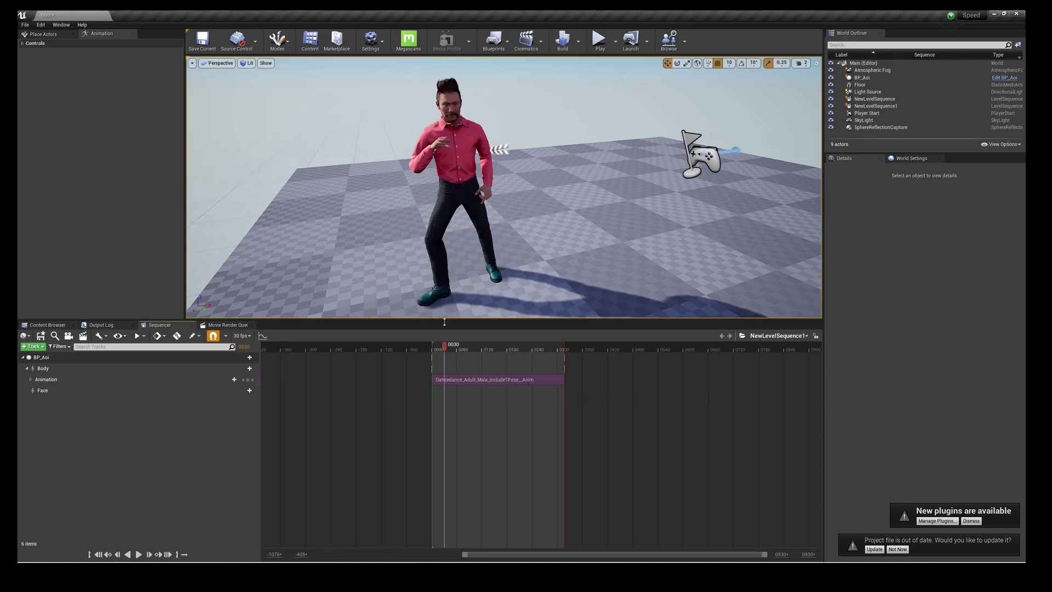
drag(592, 142, 477, 147)
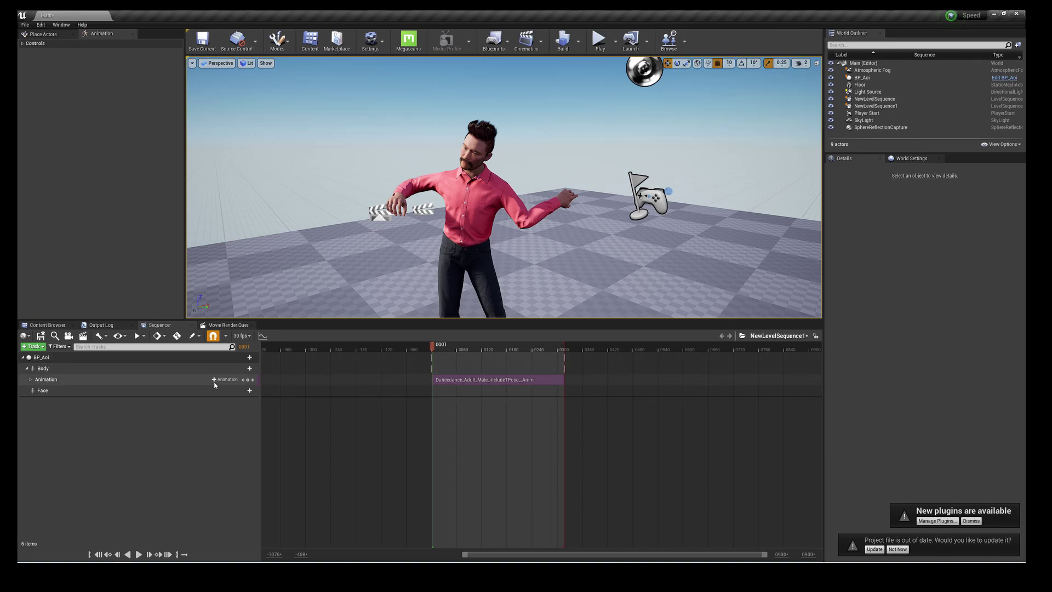
Set BP_Aoi's Body up for editing with an FK Control Rig, leaving Reduce Keys off
right_click(236, 371)
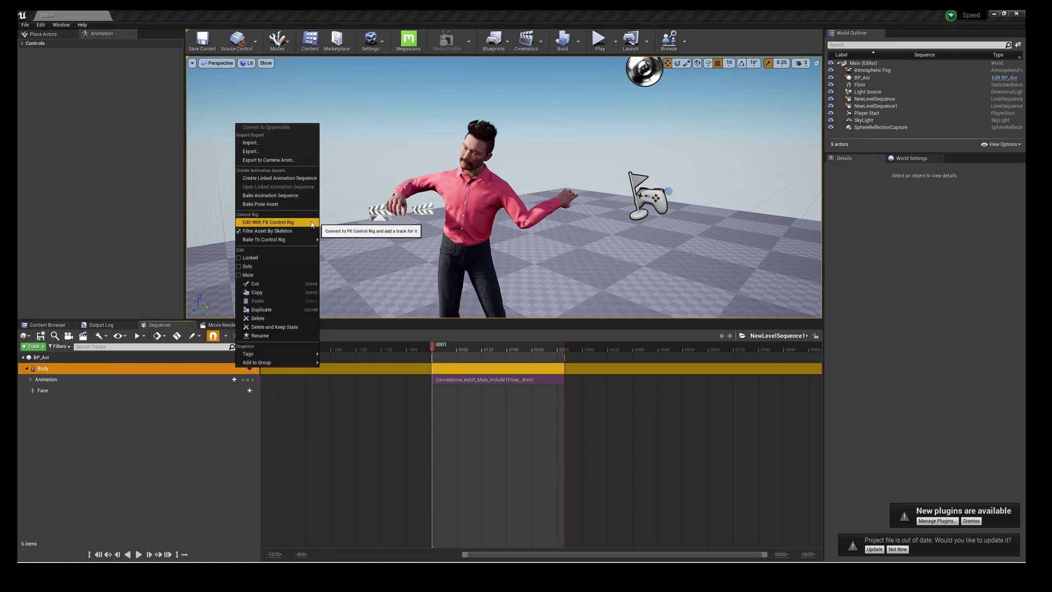
mouse_move(287, 241)
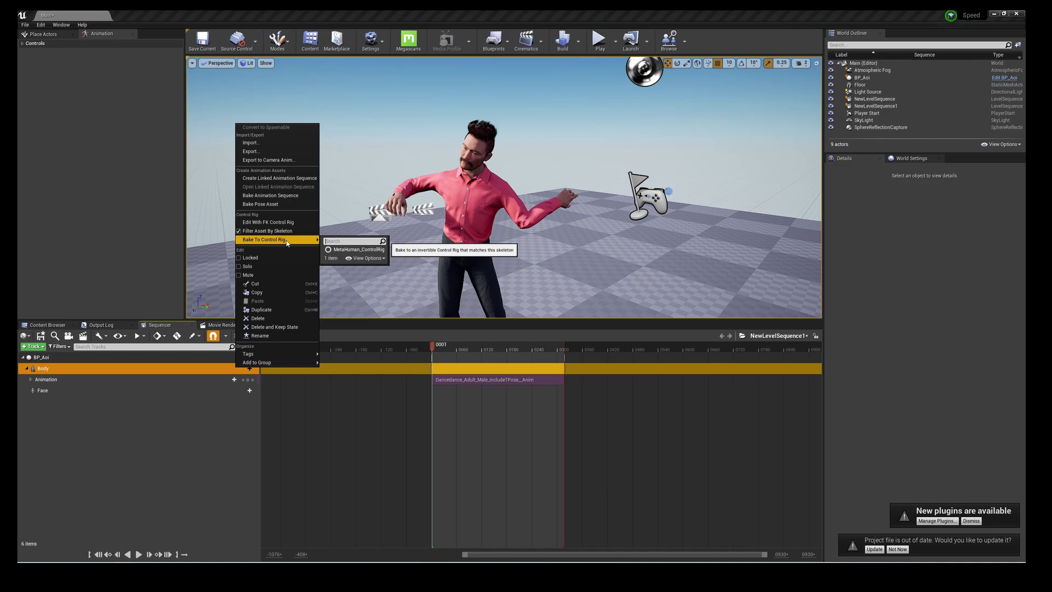
click(283, 225)
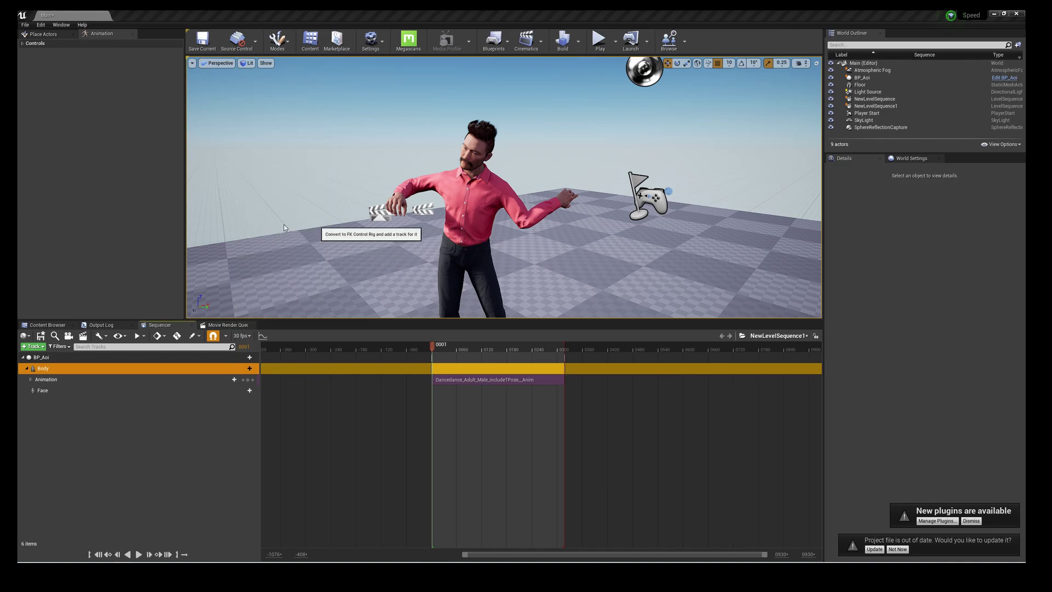
click(426, 373)
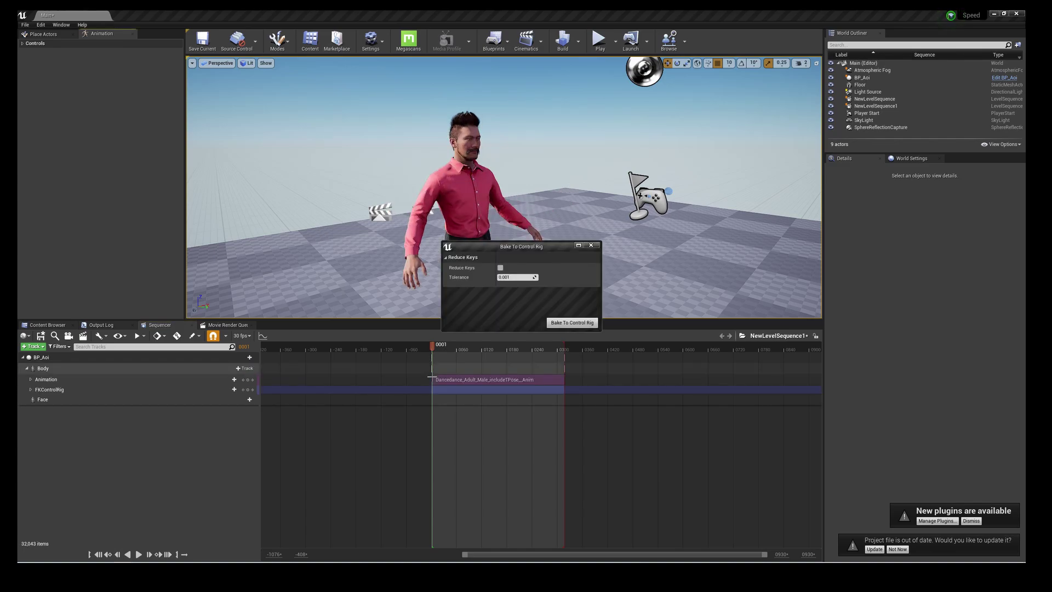
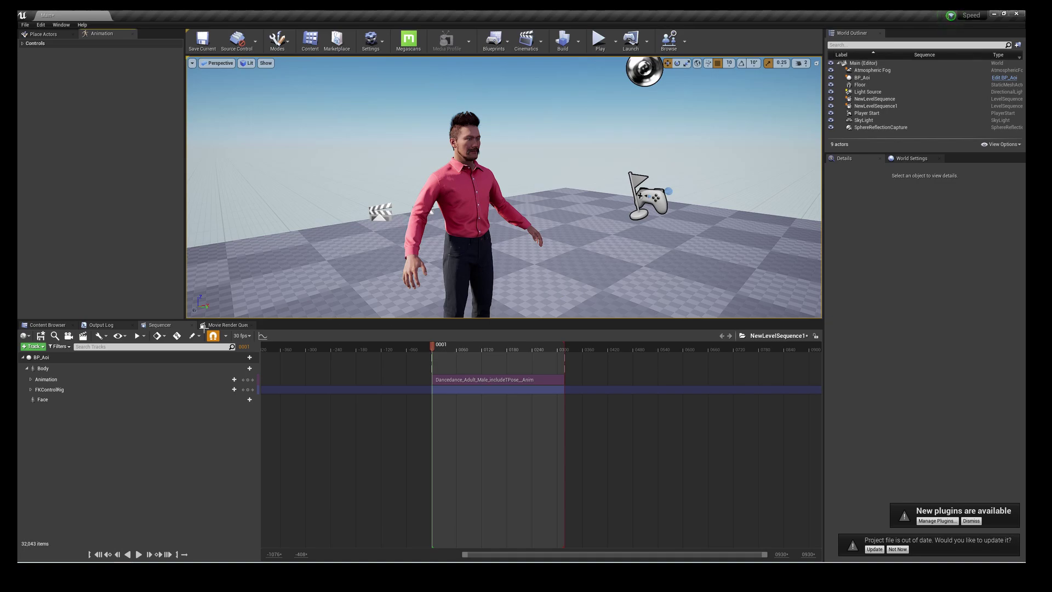
Switch the FKControlRig track to Additive mode so it layers over the dance animation
right_click(226, 392)
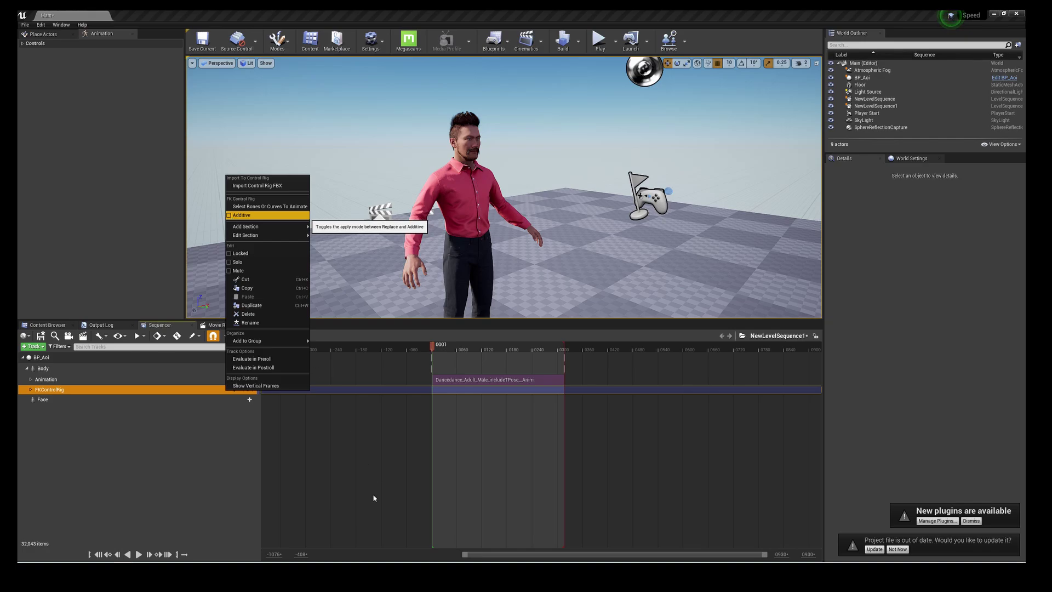
key(Return)
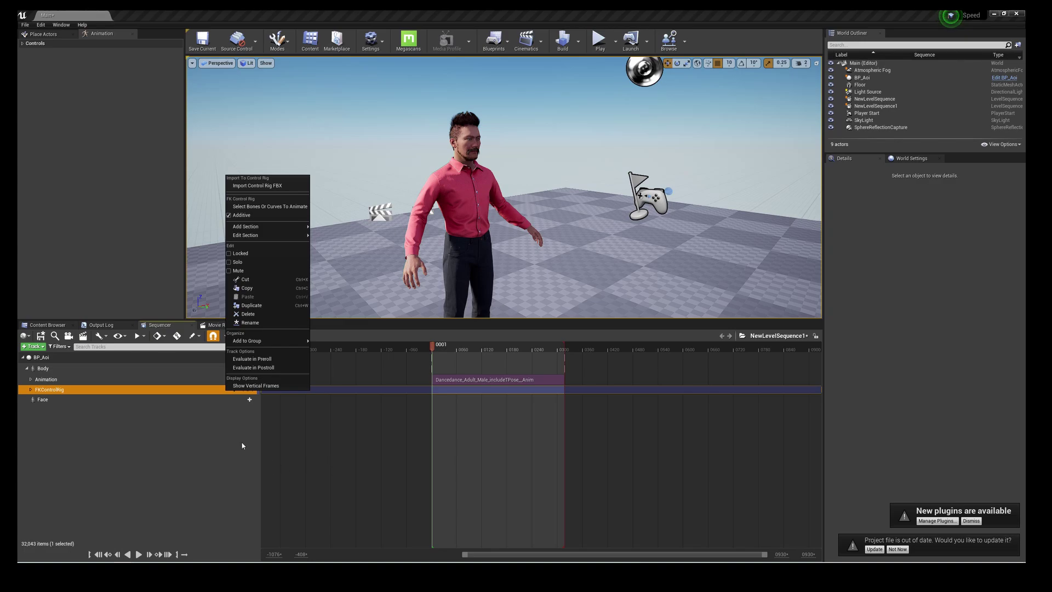
key(Up)
key(Up)
key(Up)
key(Right)
click(164, 480)
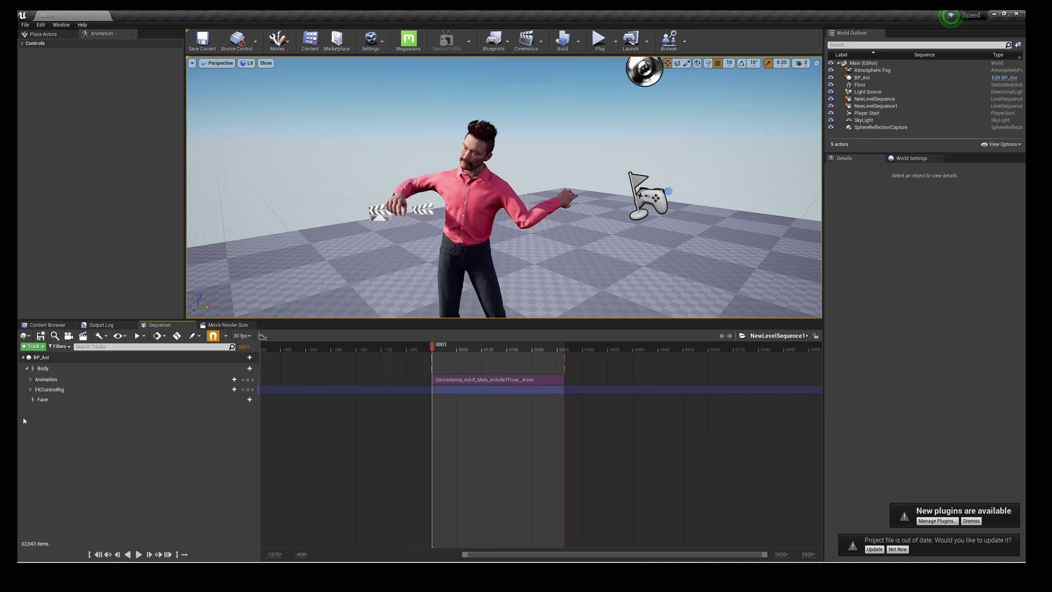
Expand the FKControlRig track and look through its full list of bone controls
click(30, 389)
scroll(107, 443, down, 5)
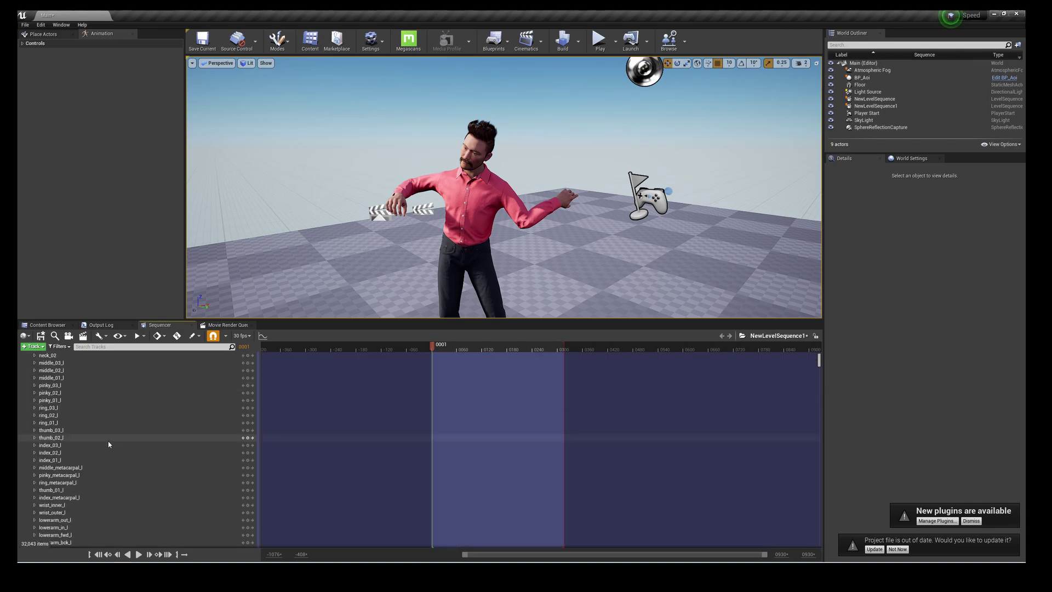
scroll(107, 442, down, 10)
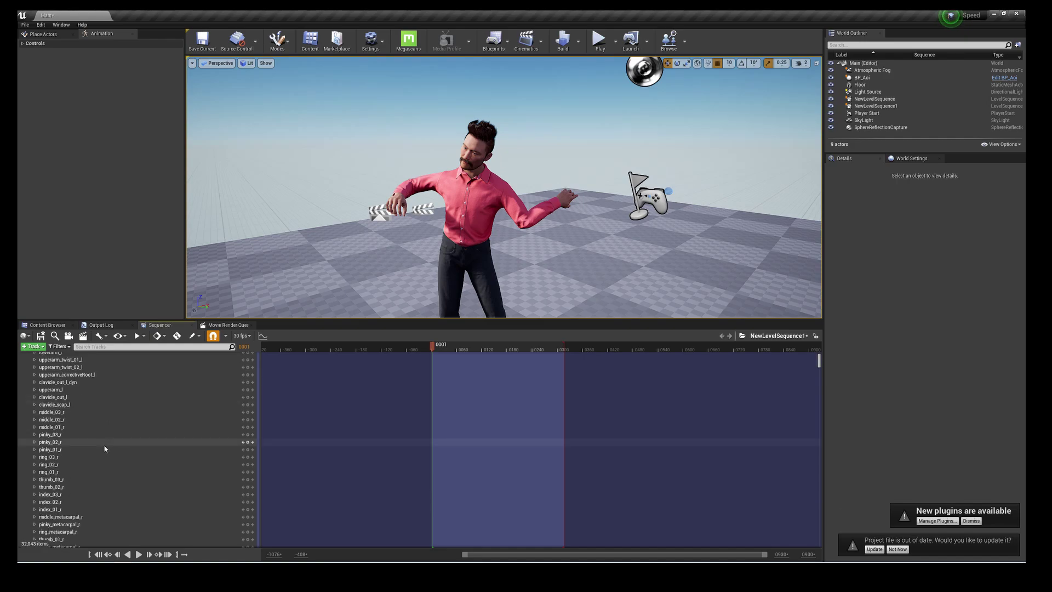
scroll(100, 483, down, 10)
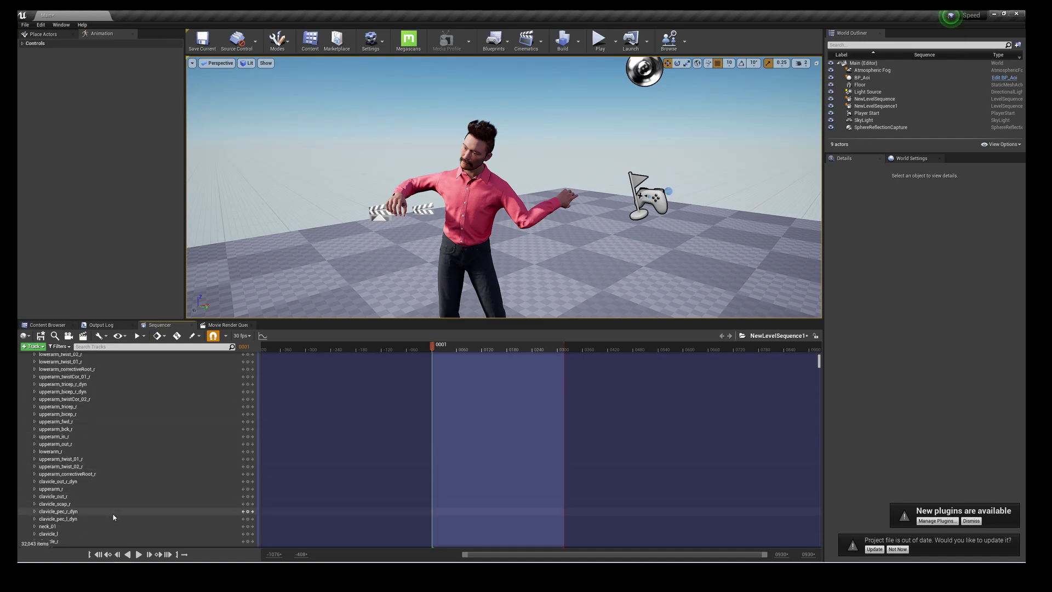
scroll(113, 520, down, 10)
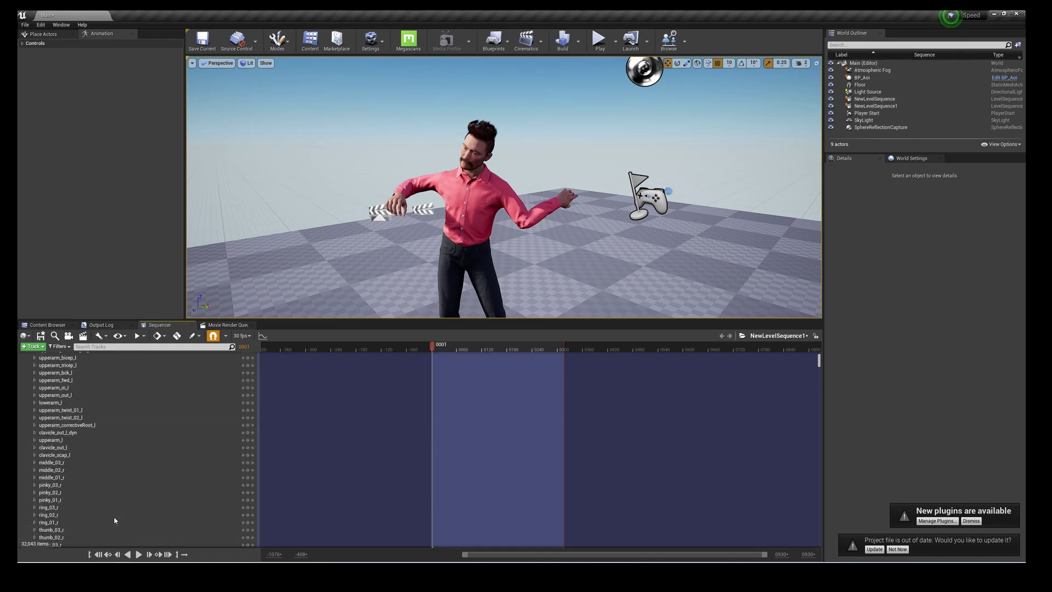
scroll(115, 519, up, 15)
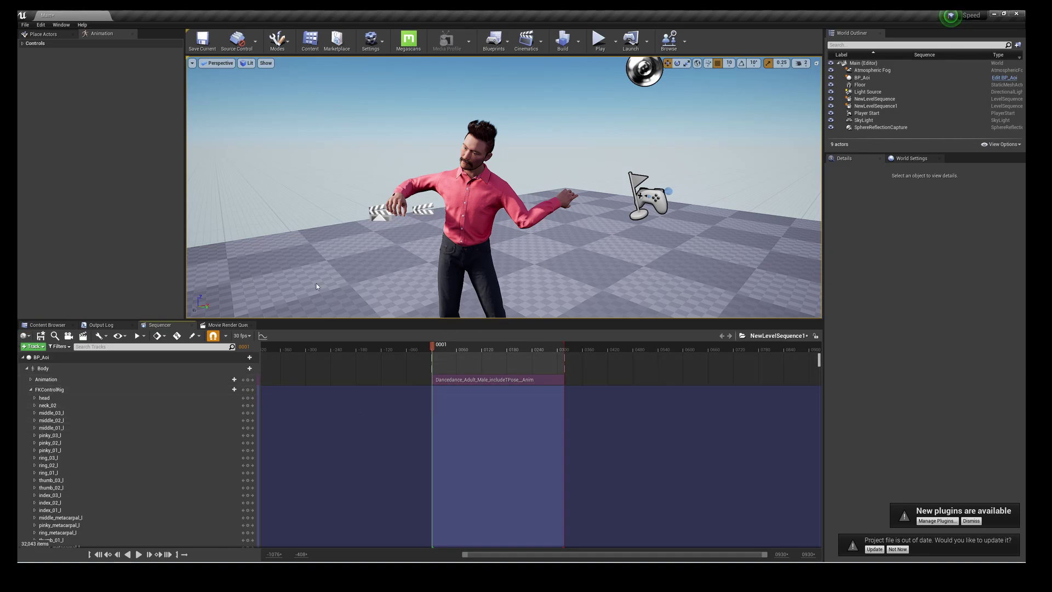
Select the FKControlRig track and scrub the opening frames to frame 11 to check the character's hand poses
click(71, 393)
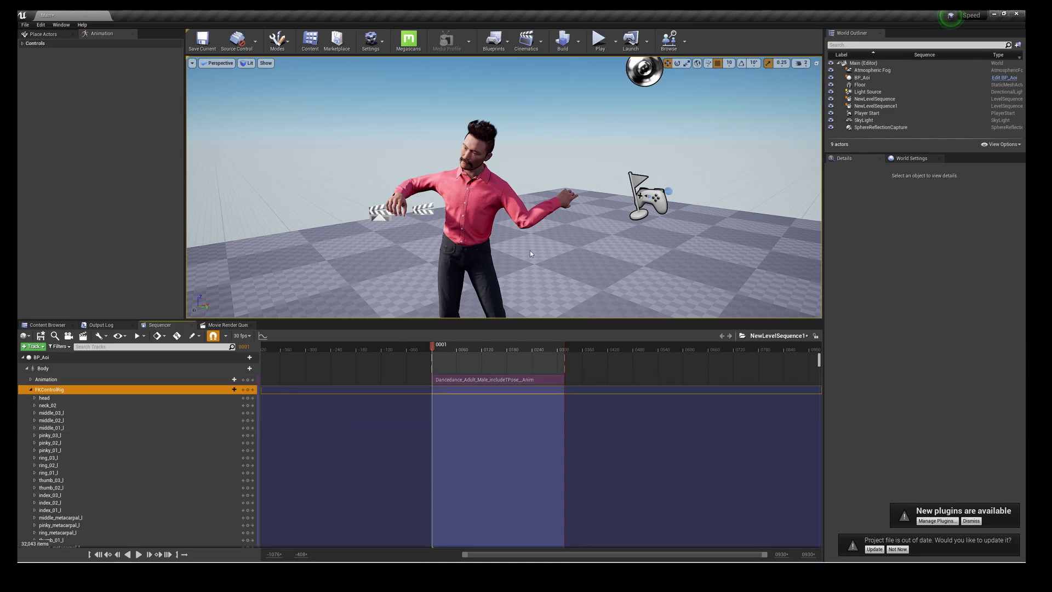
click(437, 350)
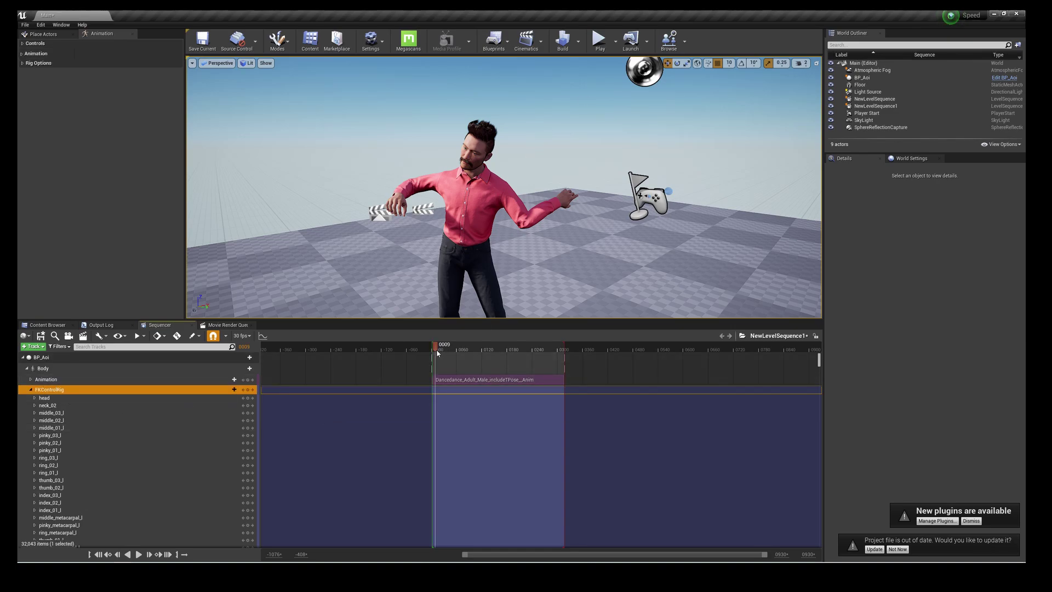
click(435, 352)
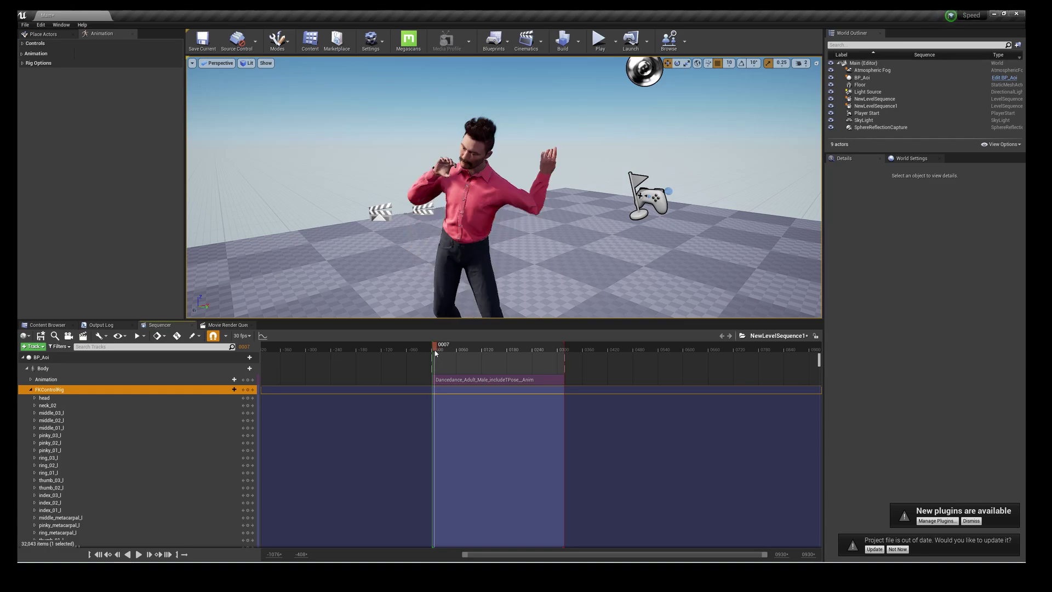
drag(436, 352, 437, 352)
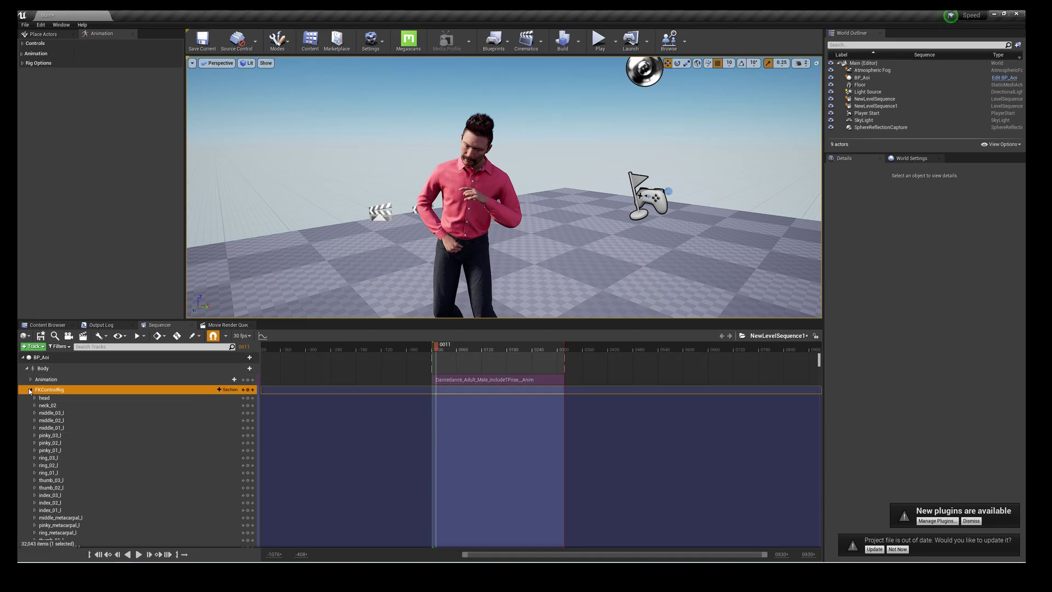
Delete the FKControlRig track from BP_Aoi's Body, keeping the dance Animation track
click(30, 390)
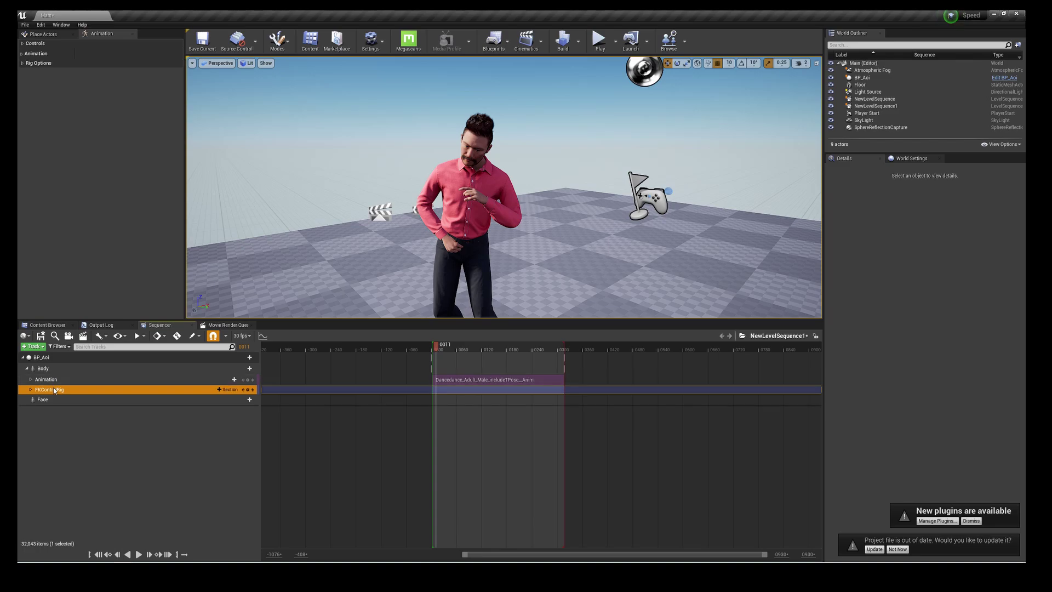
key(Delete)
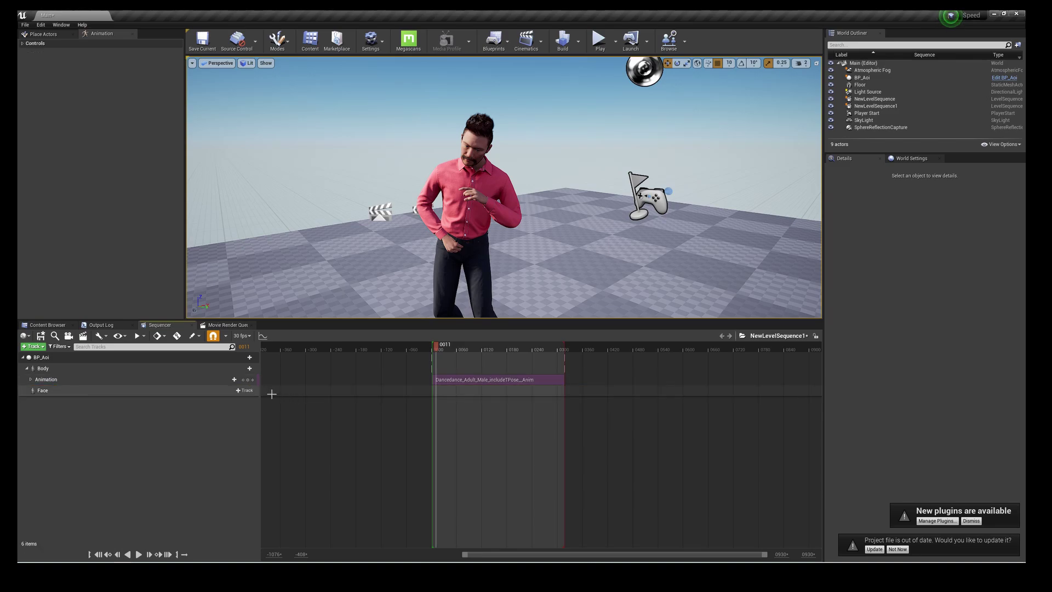
right_click(233, 381)
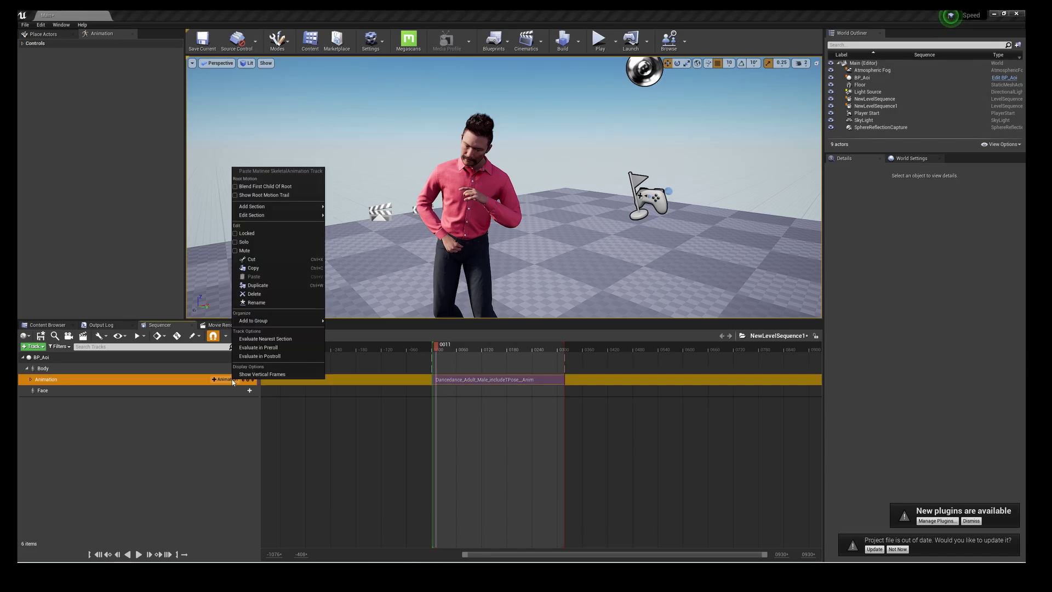
click(300, 378)
click(300, 378)
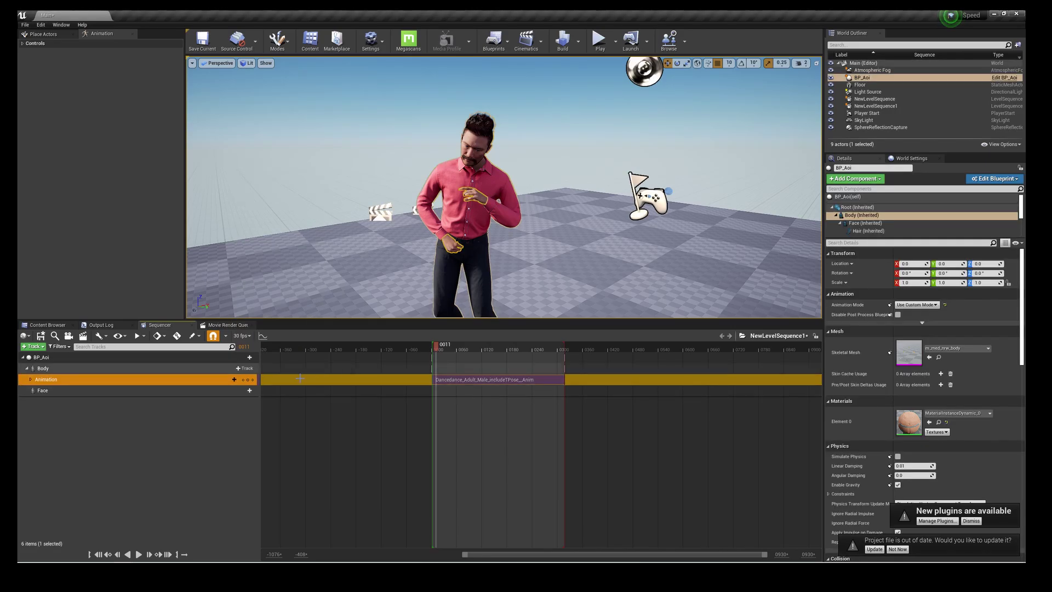
Bake BP_Aoi's Body animation to MetaHuman_ControlRig with Reduce Keys off
right_click(240, 369)
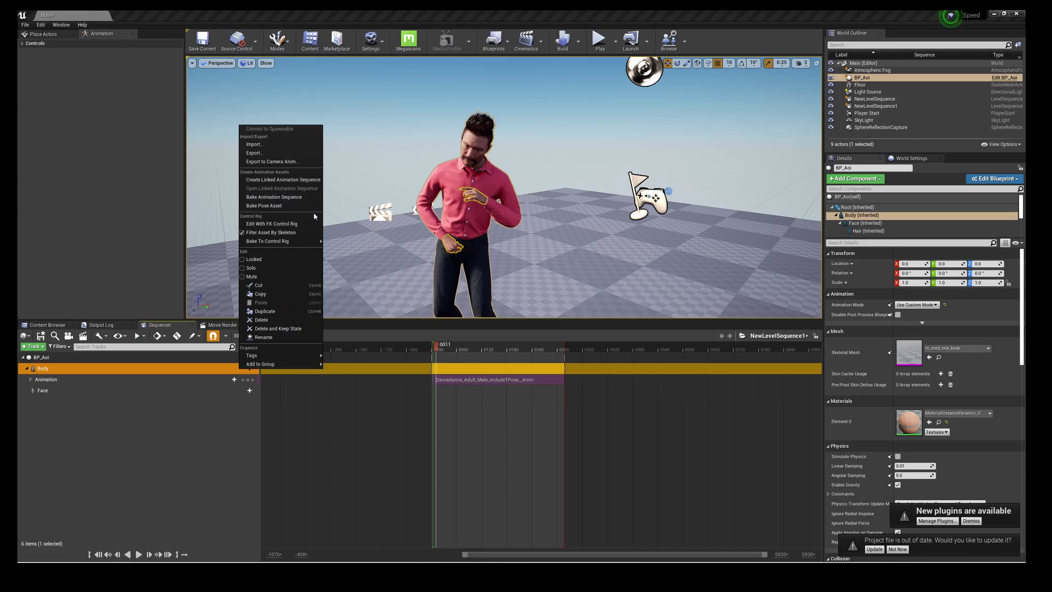
mouse_move(307, 241)
click(367, 247)
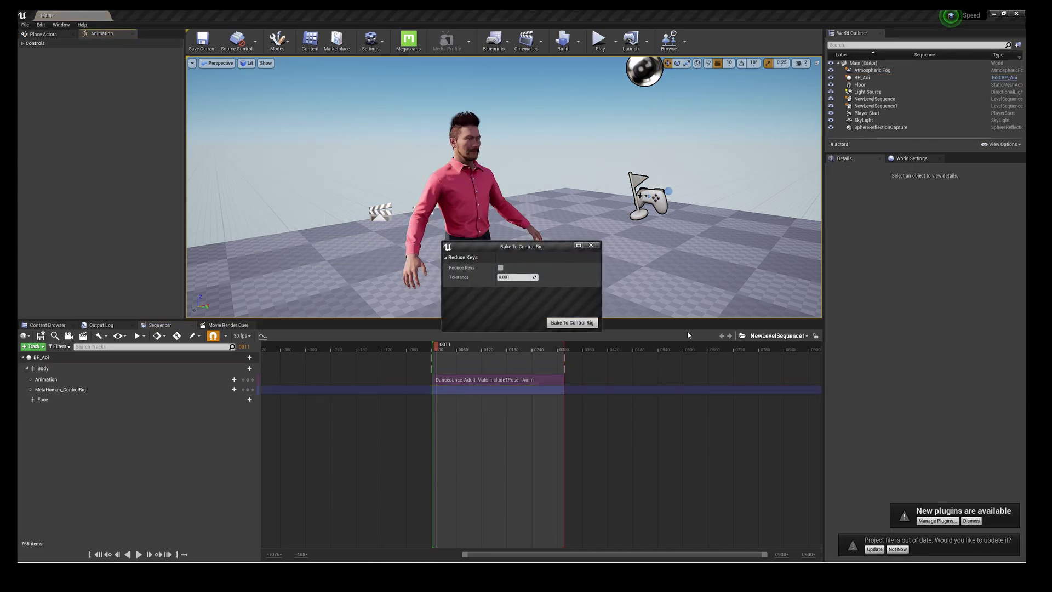
click(559, 323)
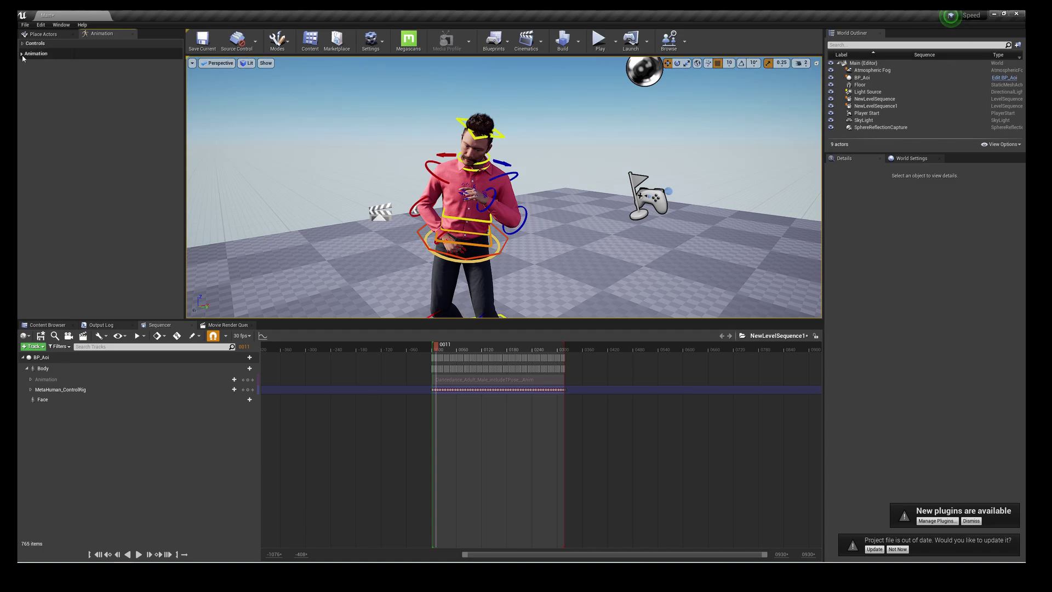
Expand the Animation settings and toggle Hide Manipulators on and back off
click(57, 55)
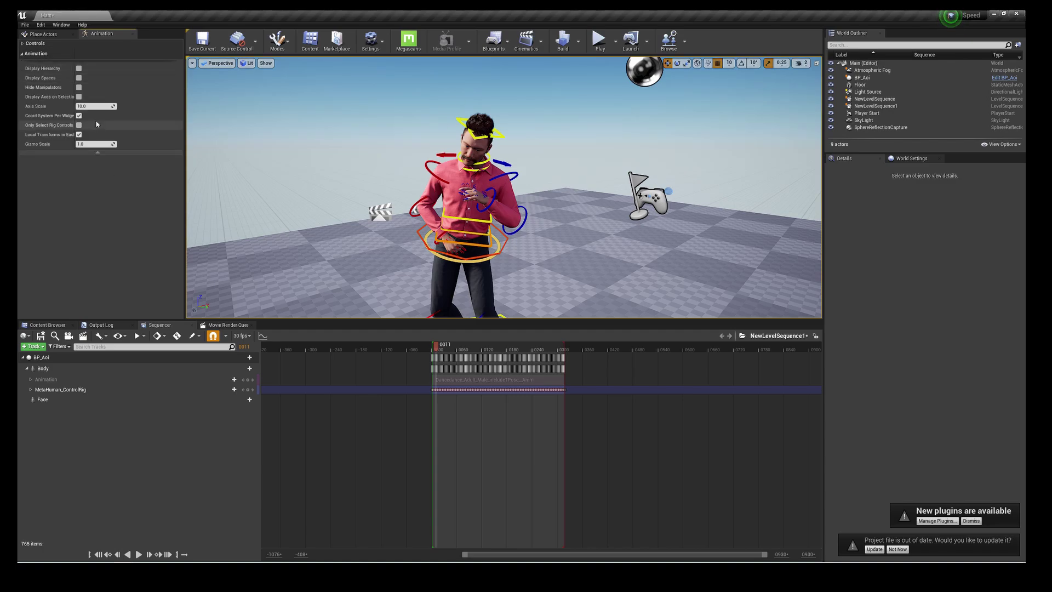
click(78, 87)
click(79, 87)
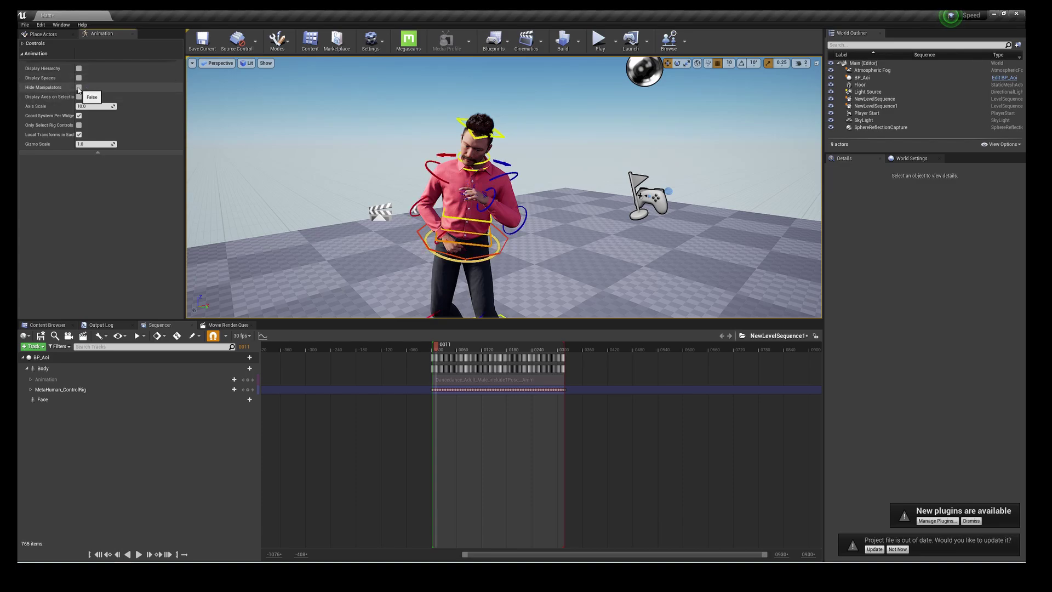
Inspect the rig controls around the hand at the hip at frame 11, and turn on Hide Manipulators
scroll(602, 208, up, 5)
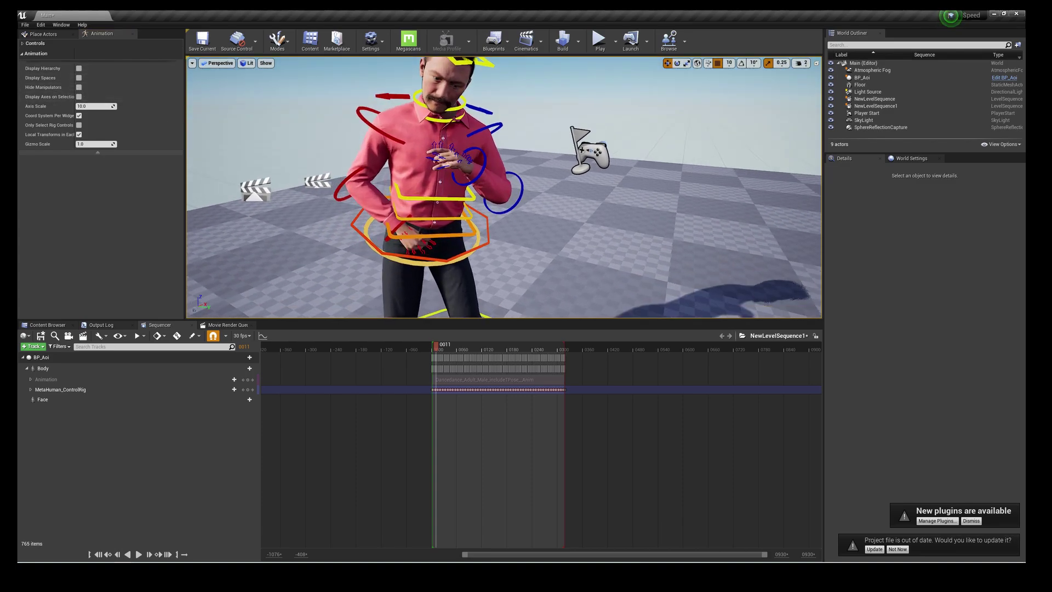
click(437, 349)
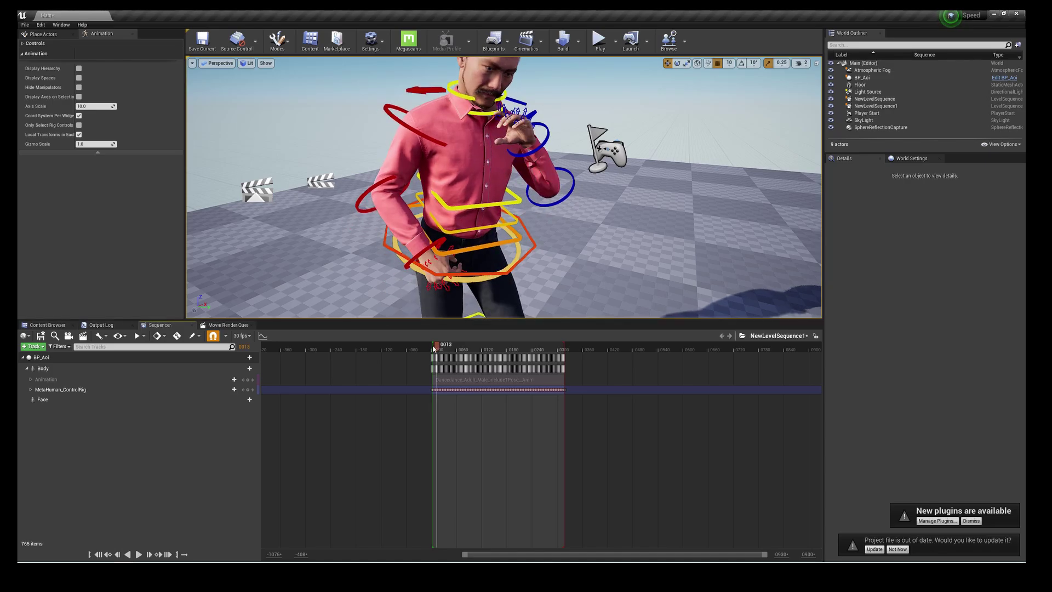
drag(433, 348, 435, 348)
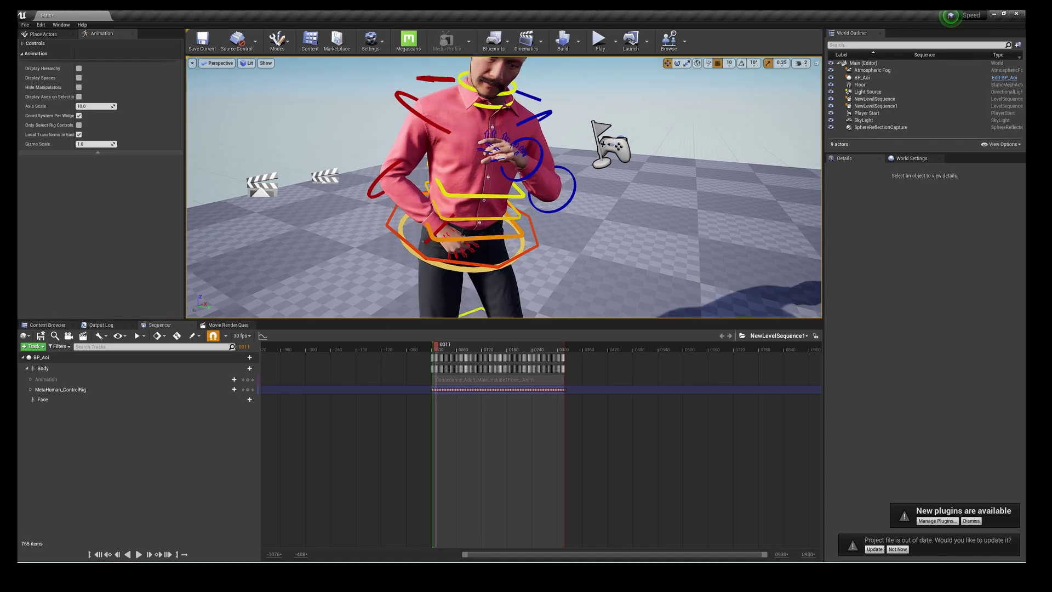
scroll(504, 186, up, 8)
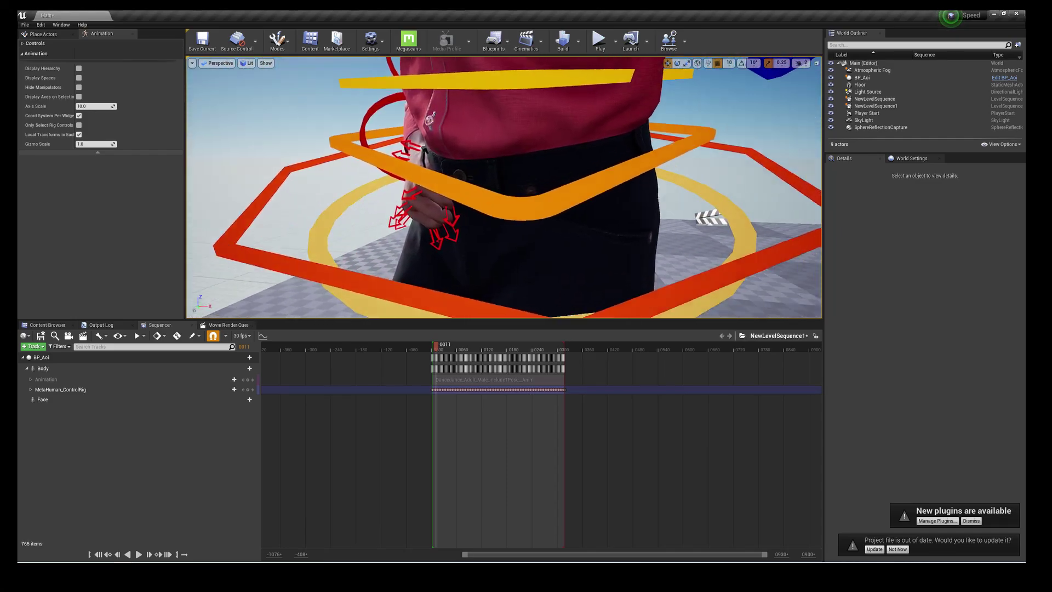
scroll(524, 199, down, 8)
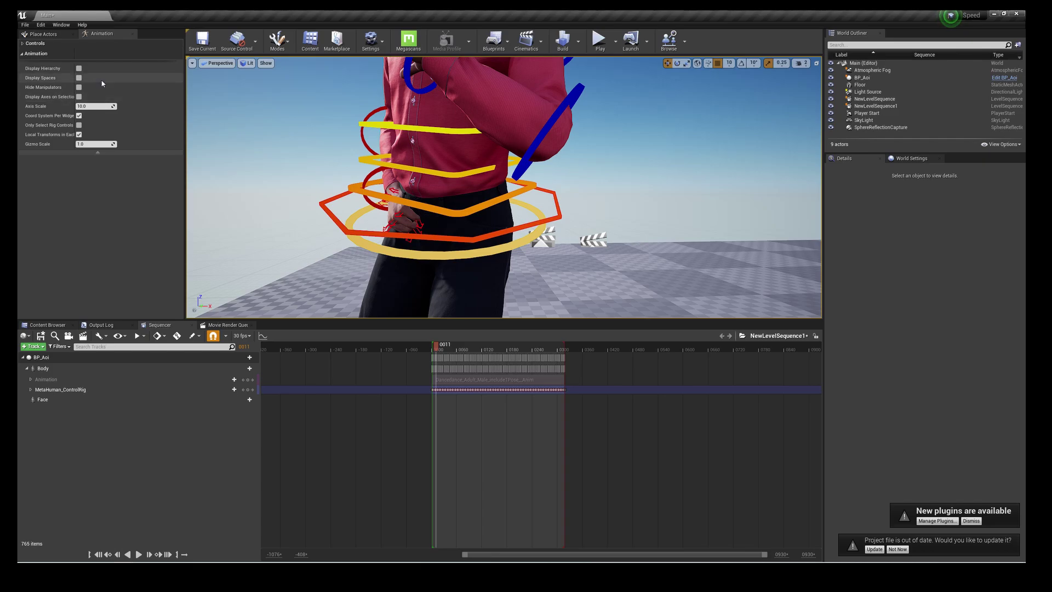
click(79, 88)
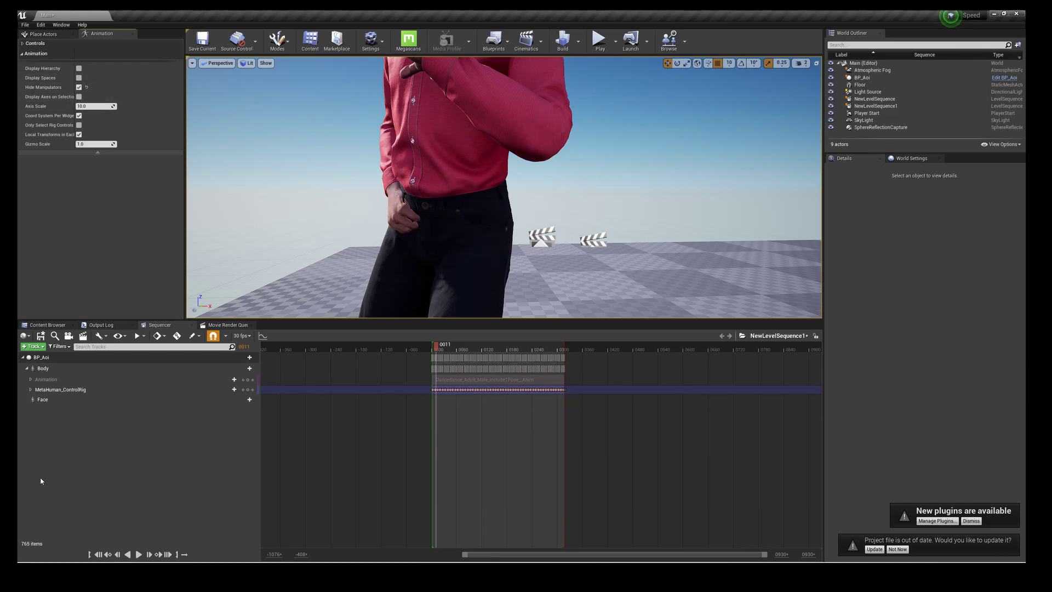
Add an Additive section to the MetaHuman_ControlRig track and expand it to list its controls
click(30, 390)
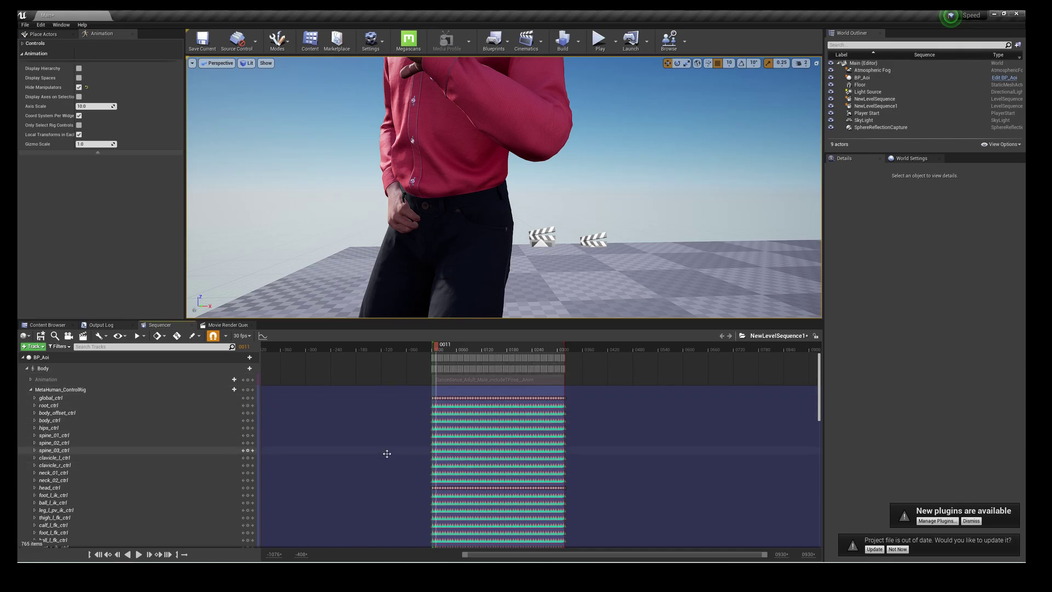
click(31, 390)
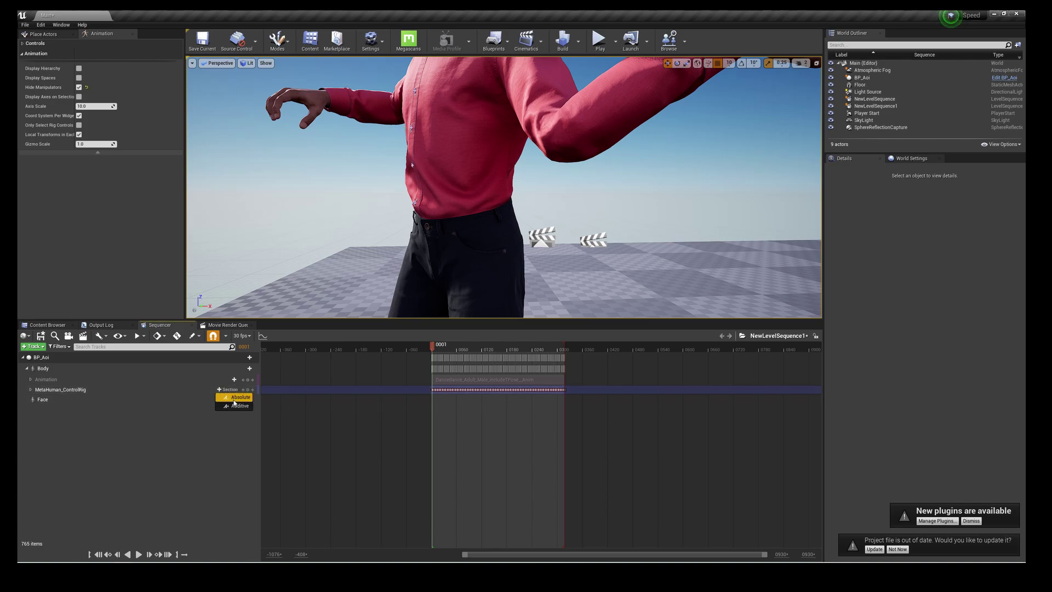
click(30, 390)
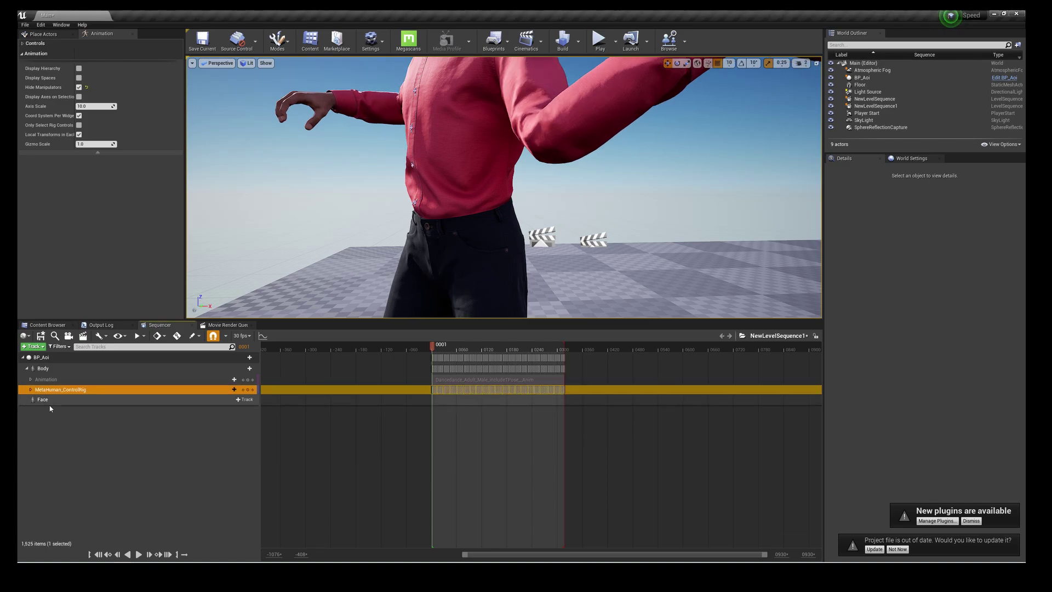
click(30, 389)
click(35, 407)
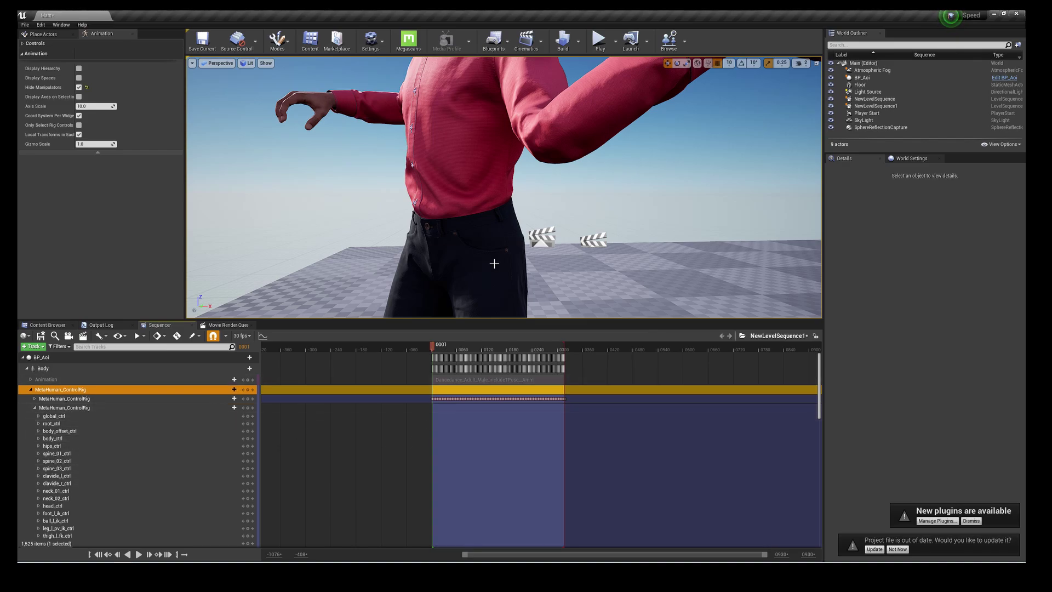
Go to frame 10 and look through the additive section's controls for those of the arms and hands
drag(433, 351, 437, 351)
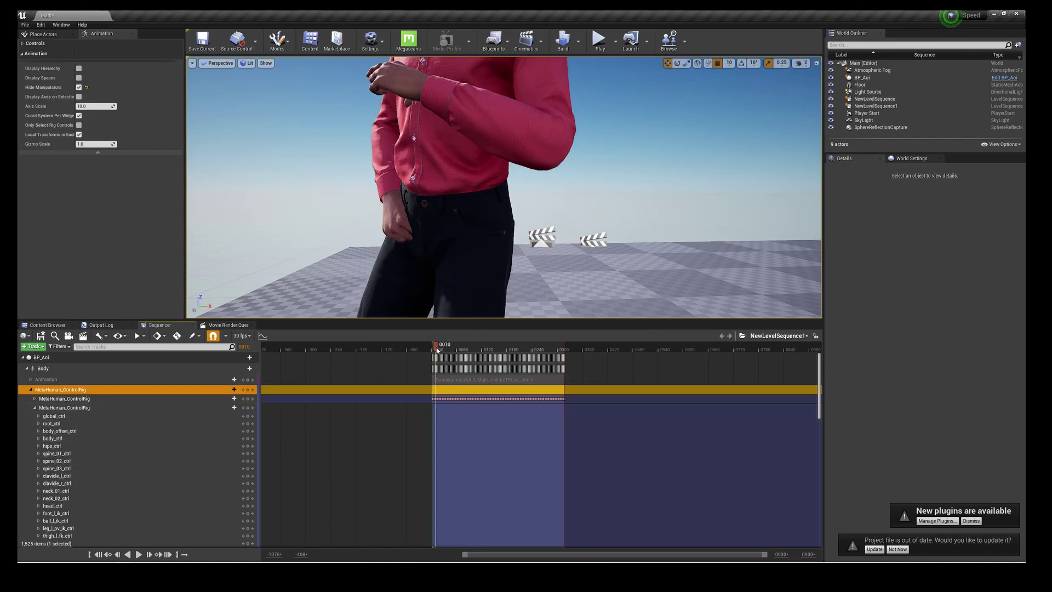
scroll(423, 232, up, 5)
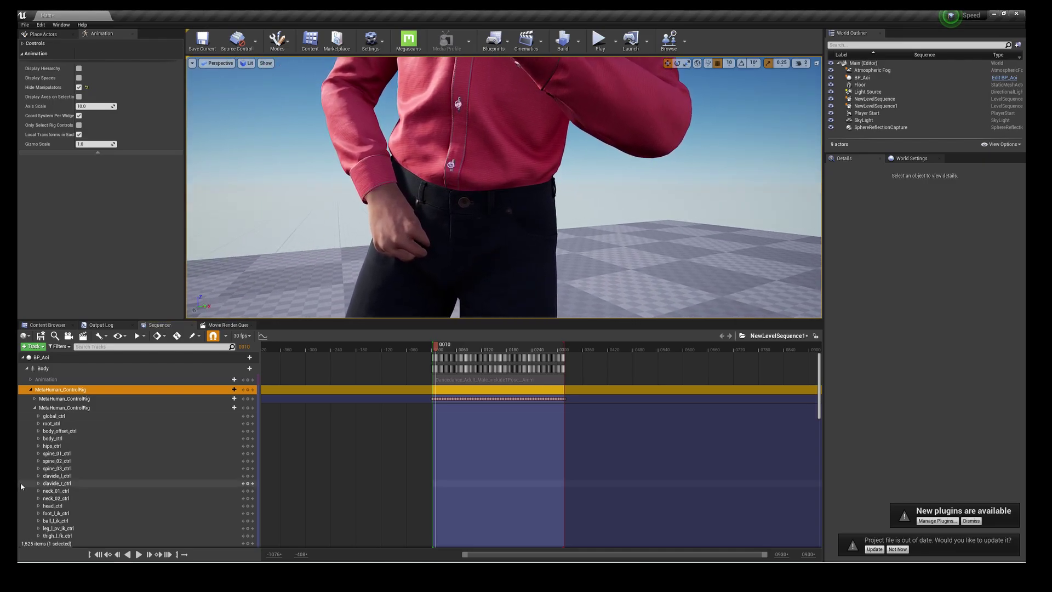
scroll(117, 459, down, 2)
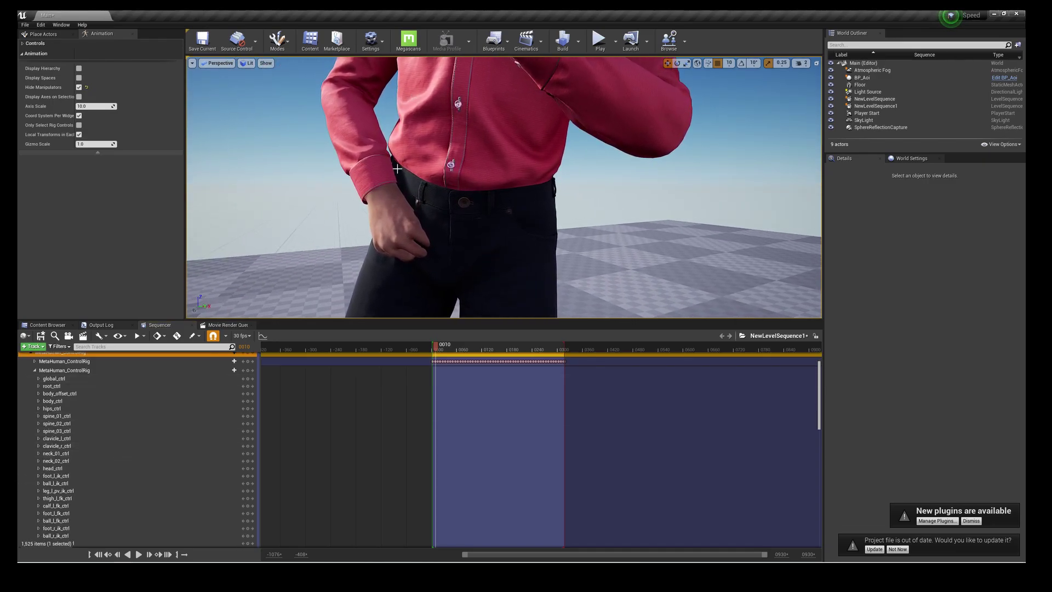
scroll(115, 452, down, 6)
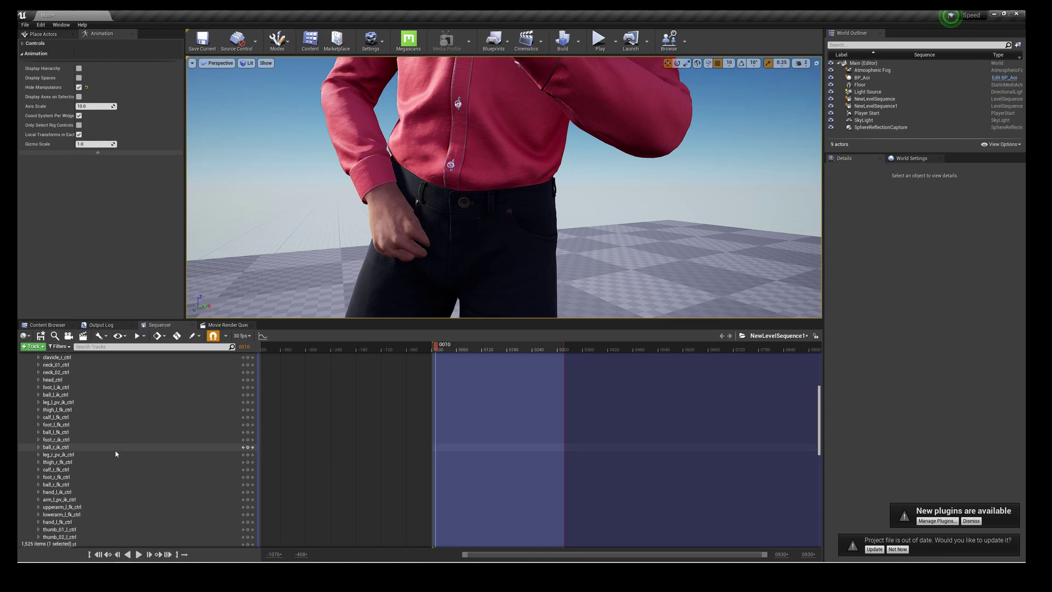
scroll(115, 451, down, 5)
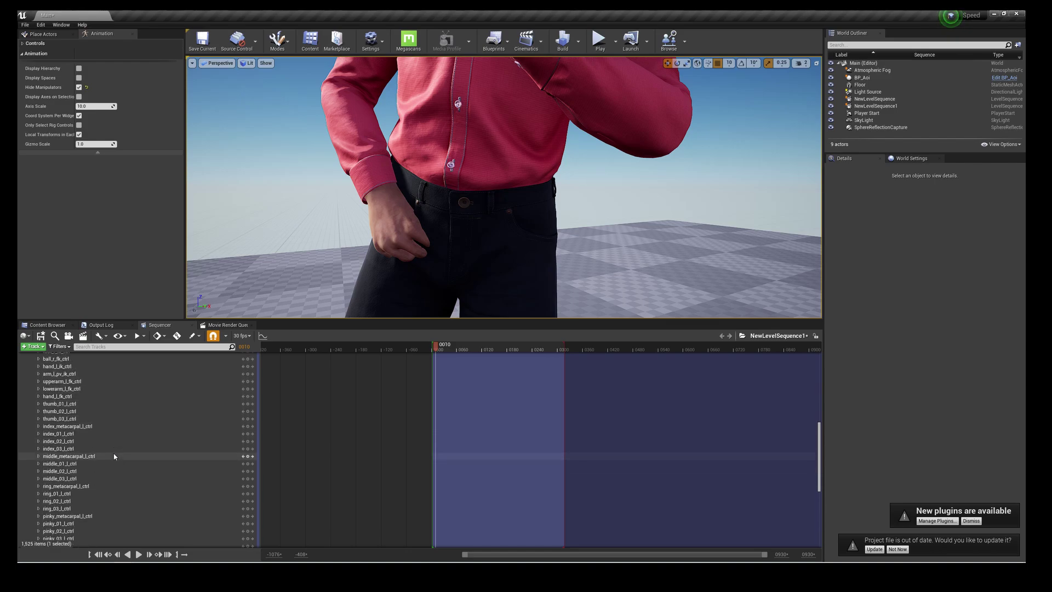
scroll(114, 452, down, 2)
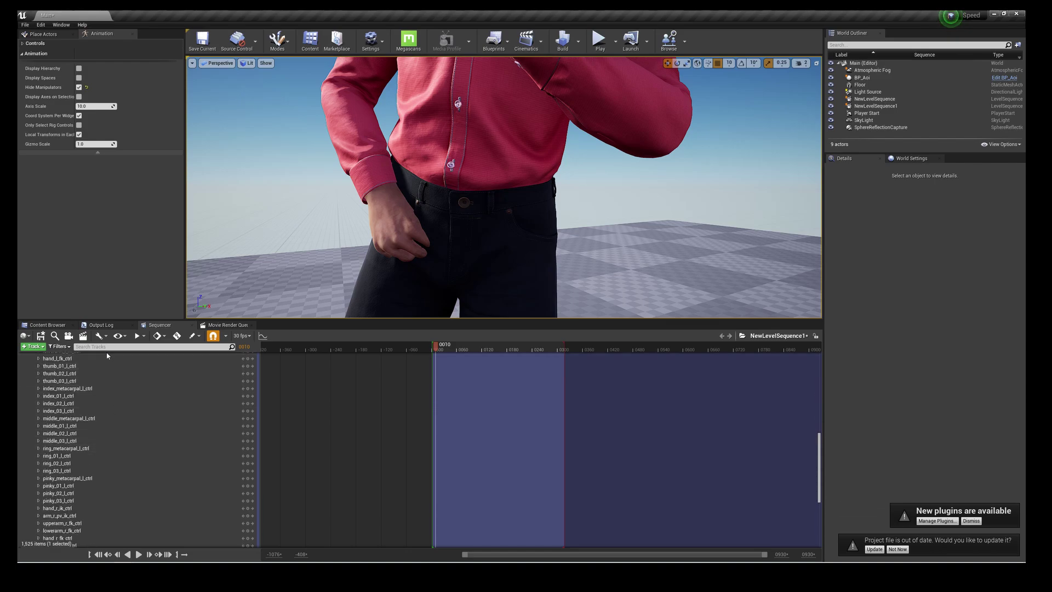
scroll(92, 505, down, 2)
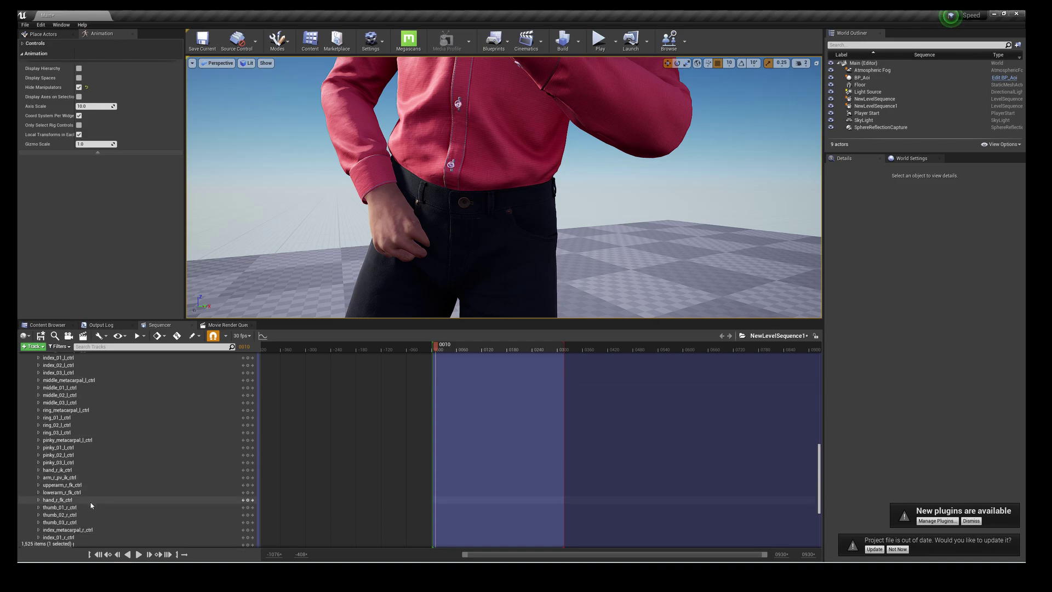
scroll(91, 505, down, 4)
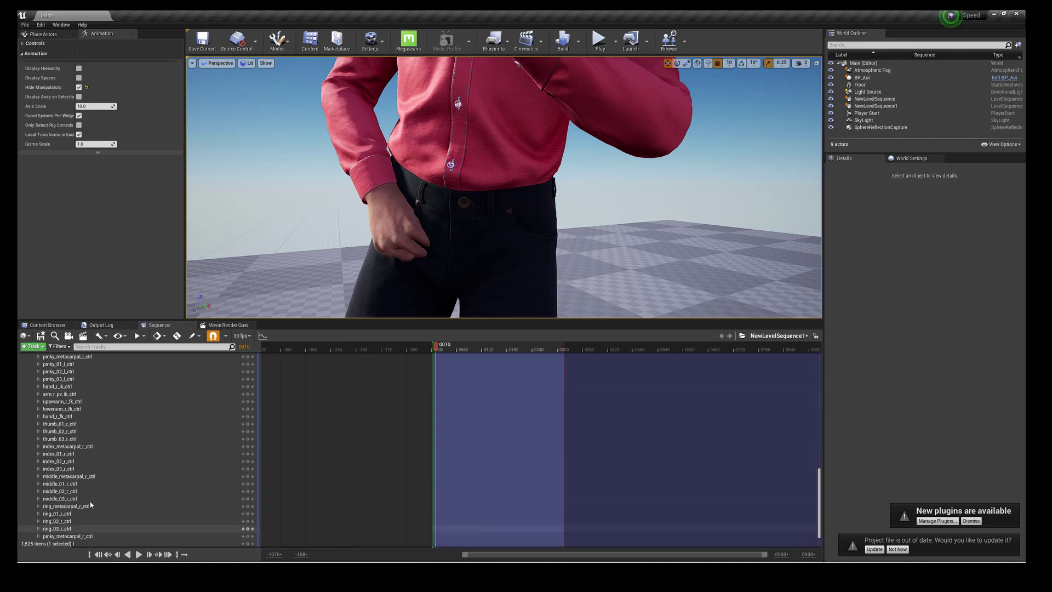
scroll(91, 503, up, 9)
scroll(92, 503, up, 5)
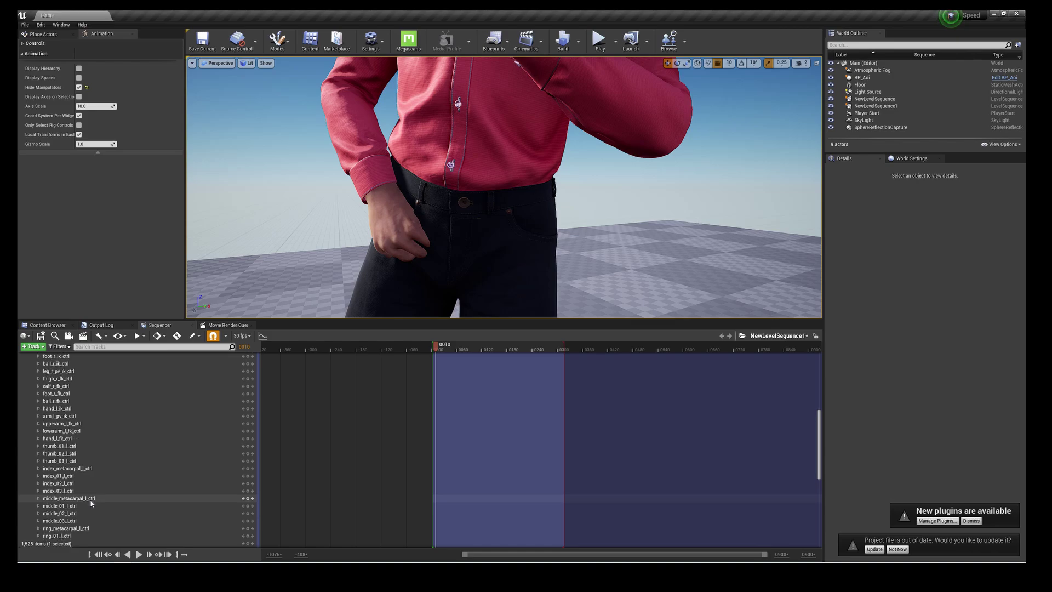
Filter the tracks by "hand" and try to rotate the additive section's hand_r_fk_ctrl at the wrist
click(110, 346)
text(hand)
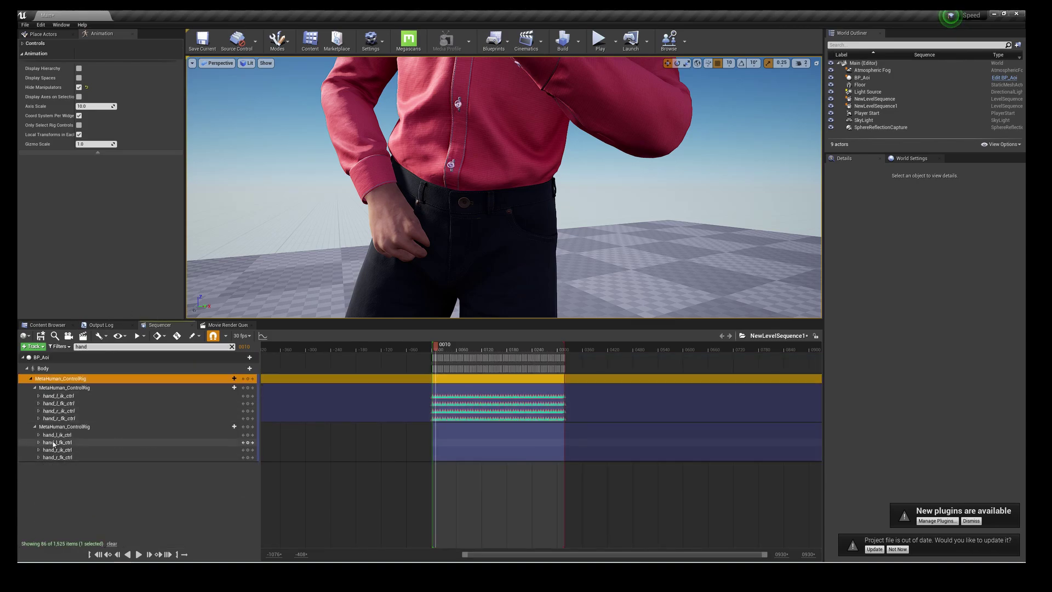
click(69, 456)
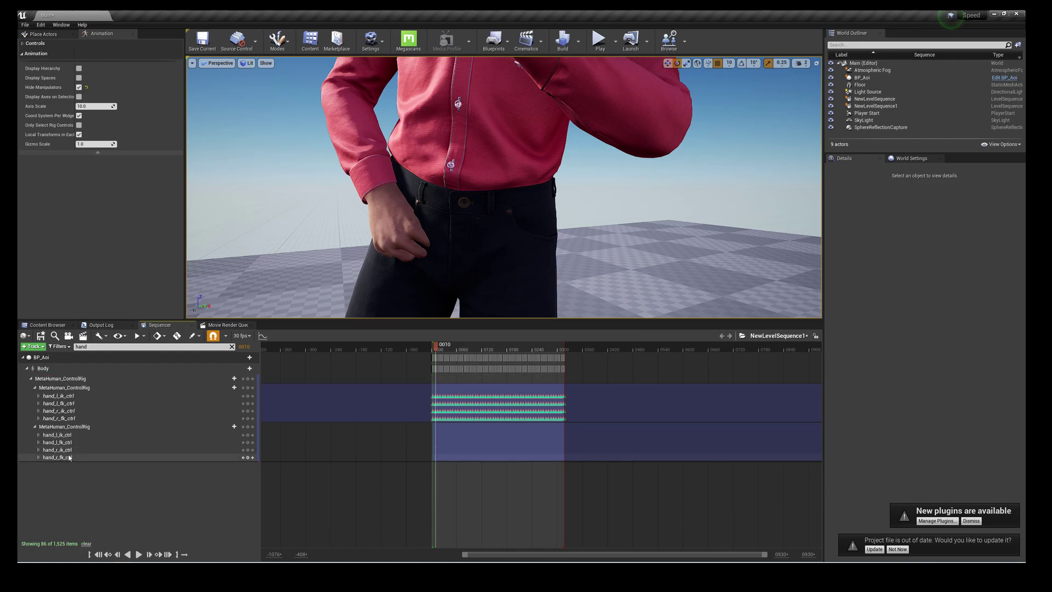
click(69, 456)
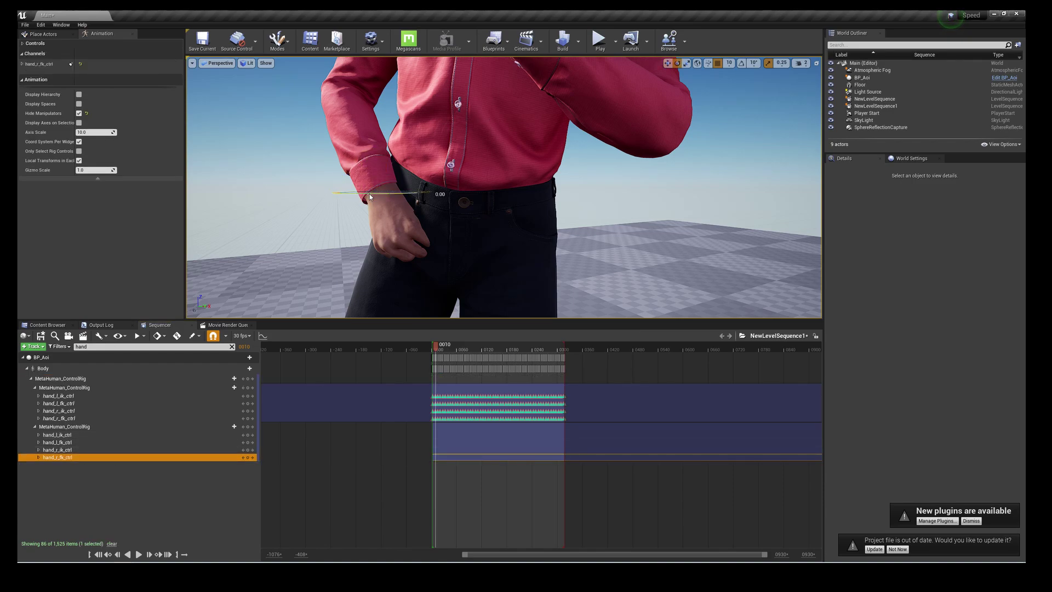
drag(370, 196, 395, 186)
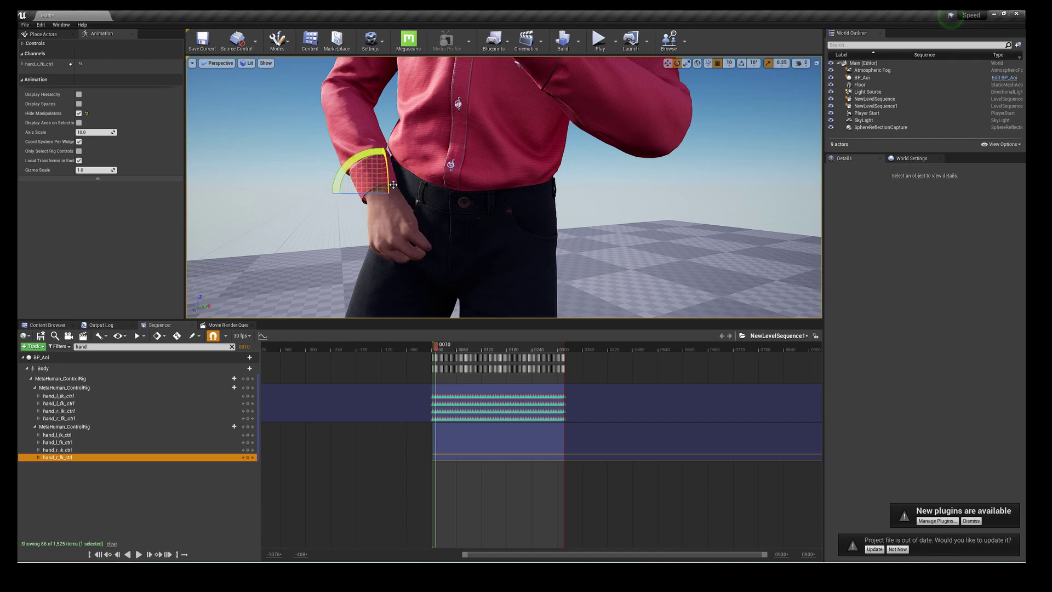
key(ctrl+z)
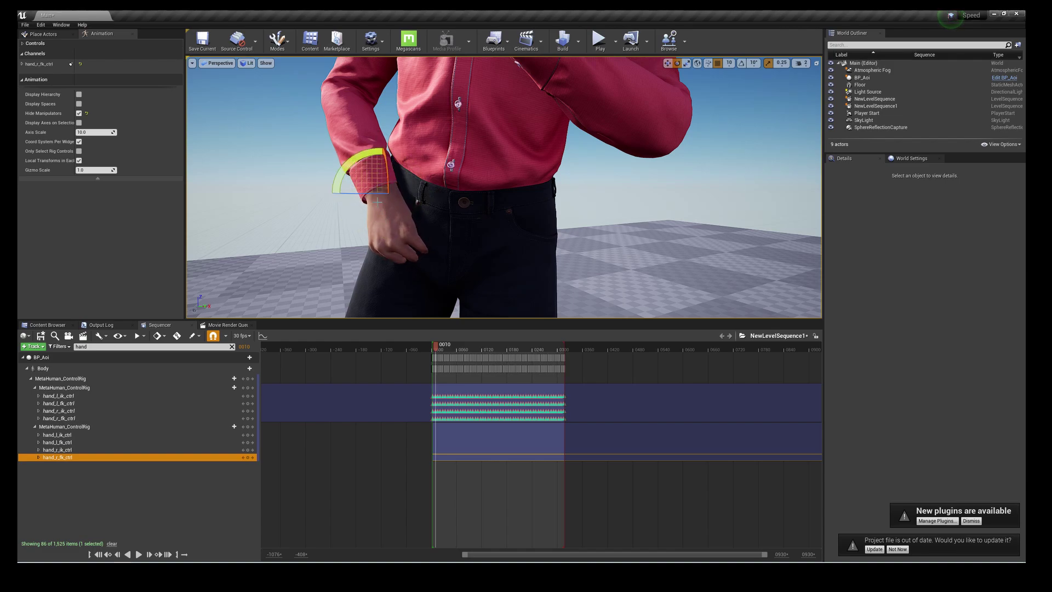
key(ctrl+z)
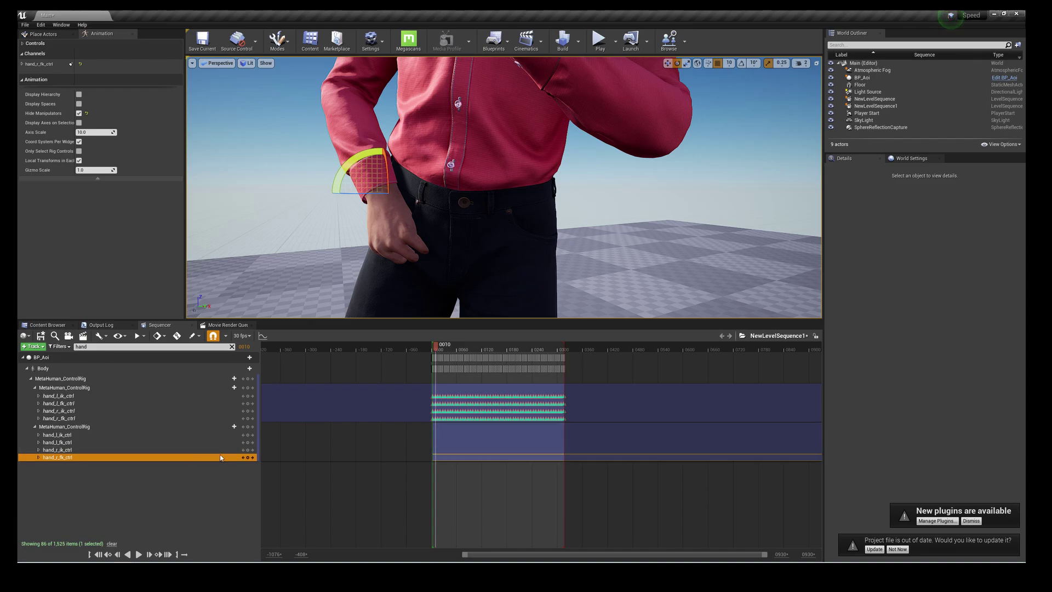
Filter the tracks by "arm", rotate the additive section's lowerarm_r_fk_ctrl so the hand clears the hip, and key it at frame 10
double_click(81, 346)
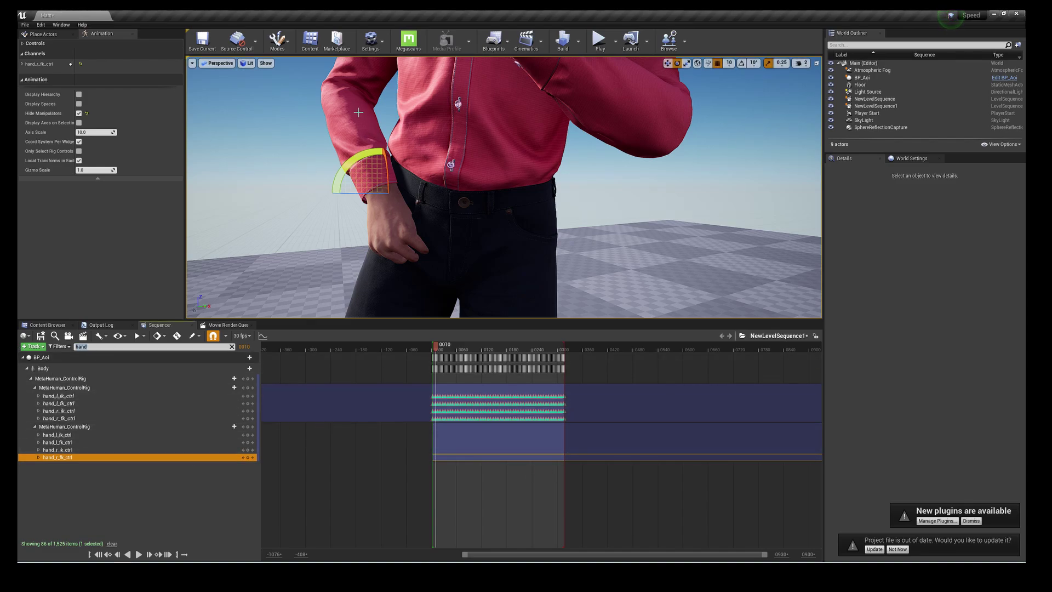
text(arm)
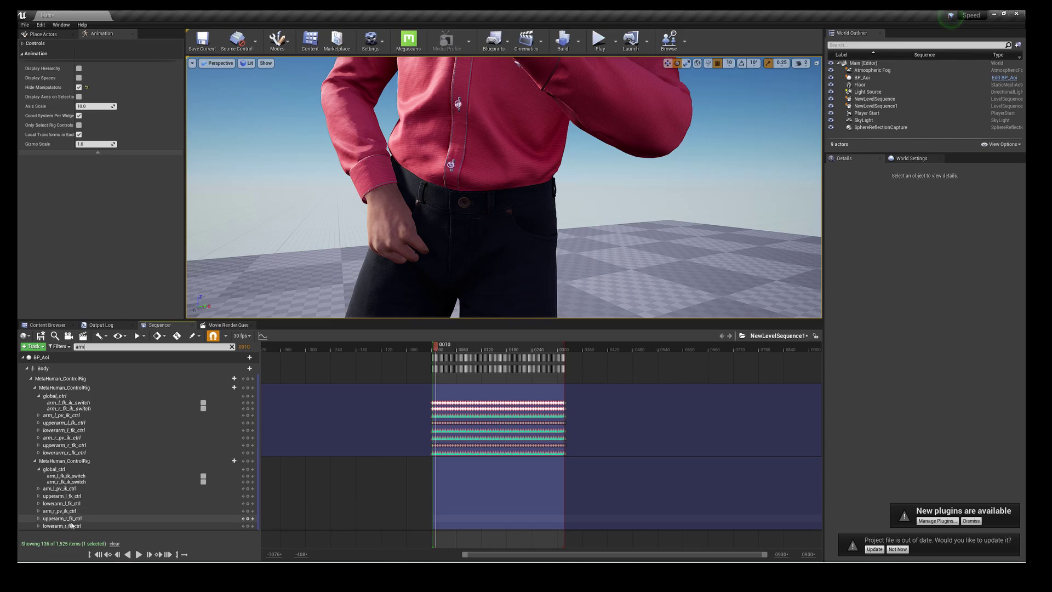
click(73, 526)
click(82, 368)
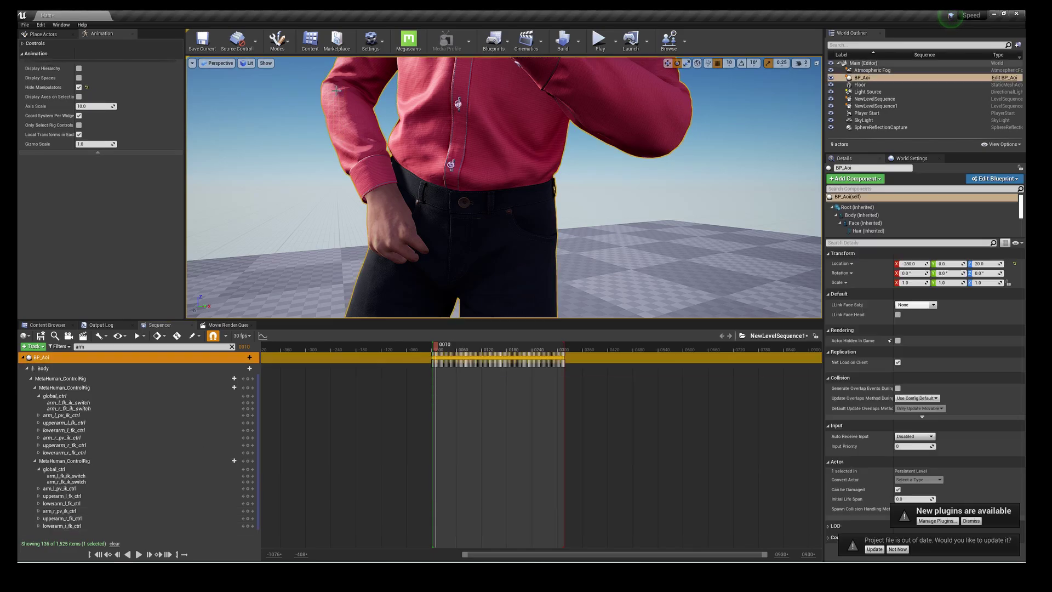
click(240, 246)
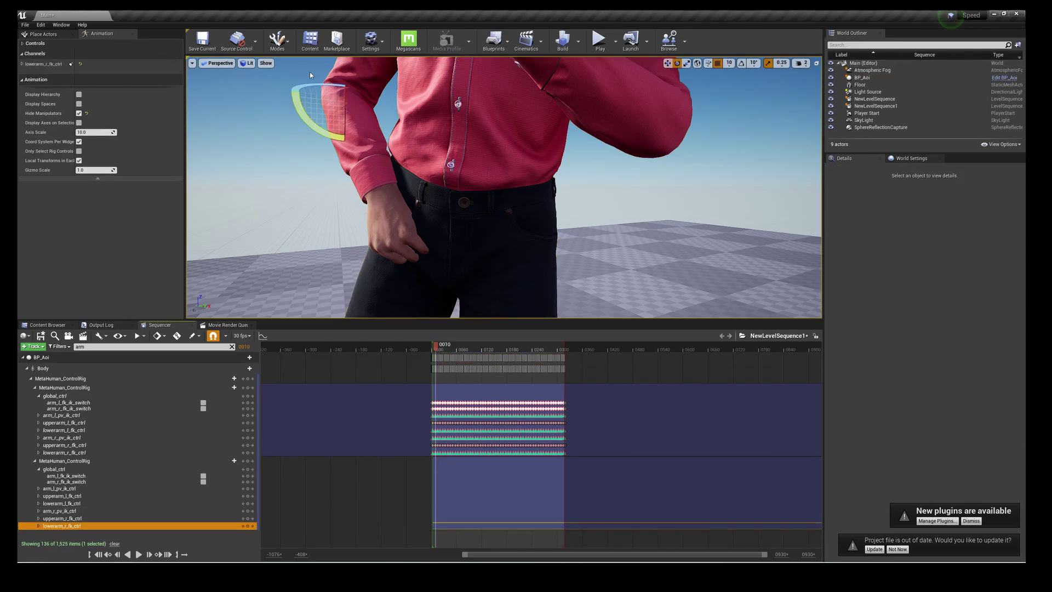
drag(312, 86, 348, 155)
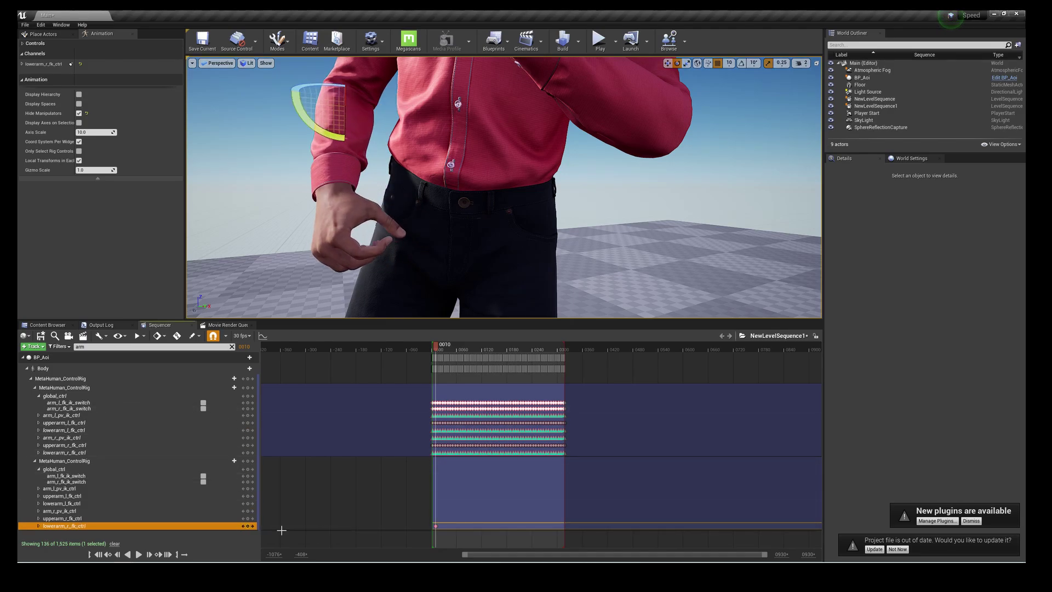
scroll(548, 349, up, 2)
key(s)
Check the adjusted right forearm and hand against the hip at frame 11, from afar and close up
scroll(493, 219, down, 10)
scroll(456, 237, up, 3)
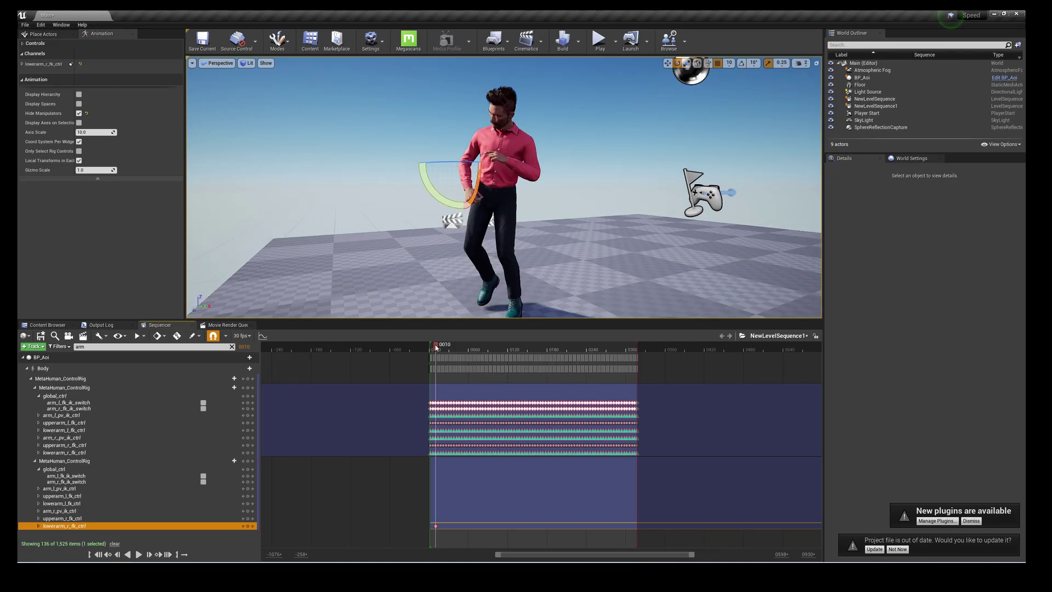
drag(436, 347, 437, 350)
scroll(511, 133, up, 10)
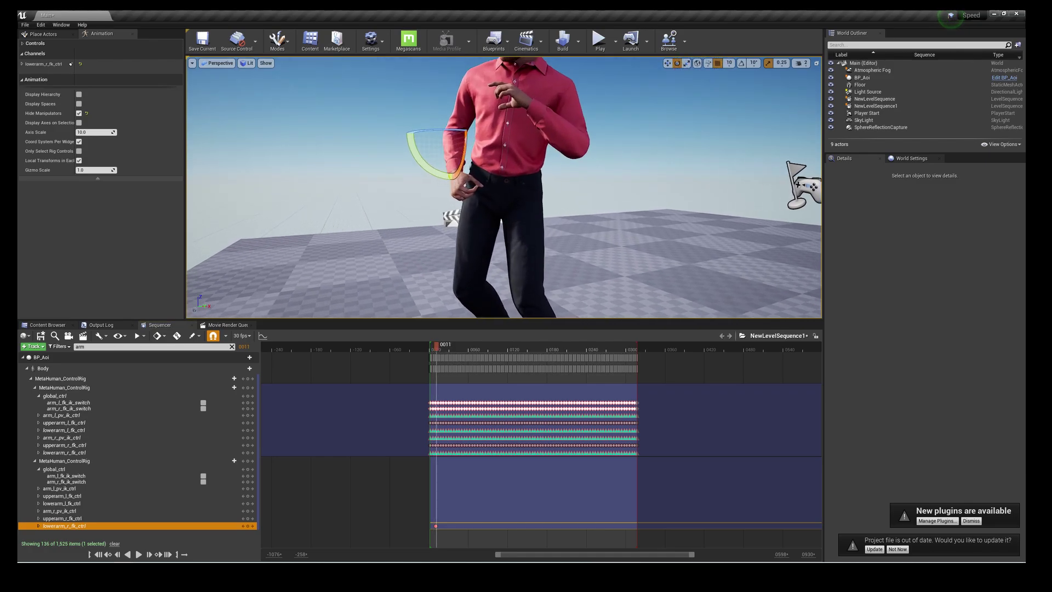
scroll(510, 133, down, 10)
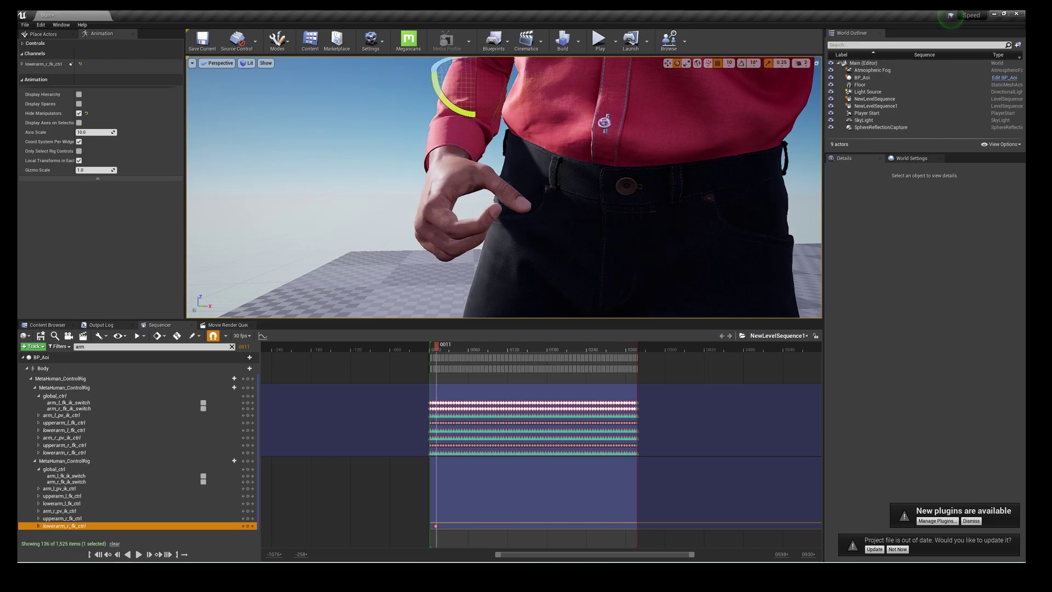
scroll(511, 133, down, 10)
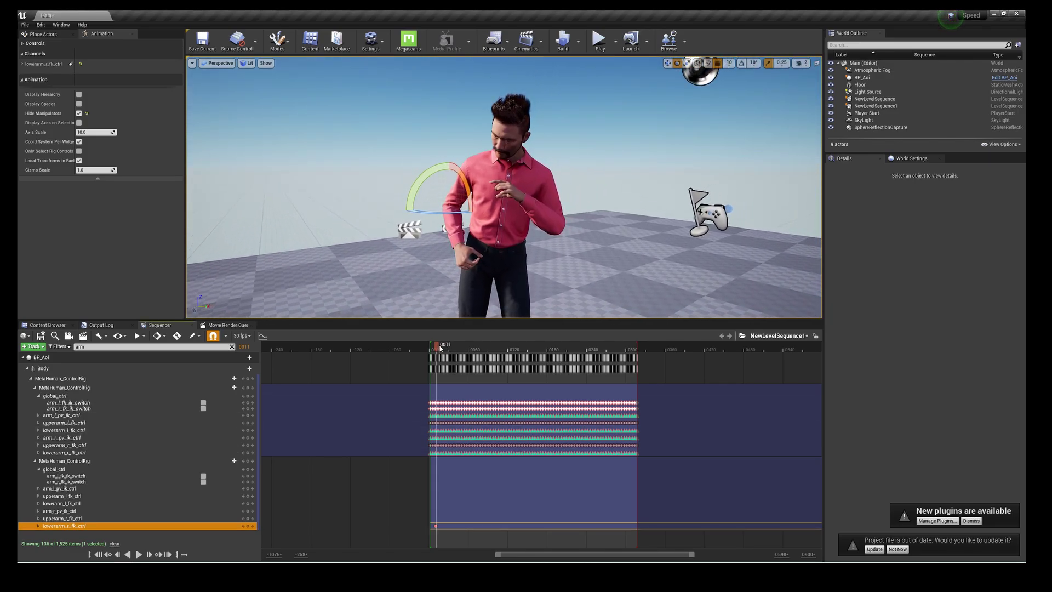
Filter the tracks by "head" and key the additive head_ctrl rotated upward at frame 27 and back to level at frame 40
drag(440, 347, 448, 351)
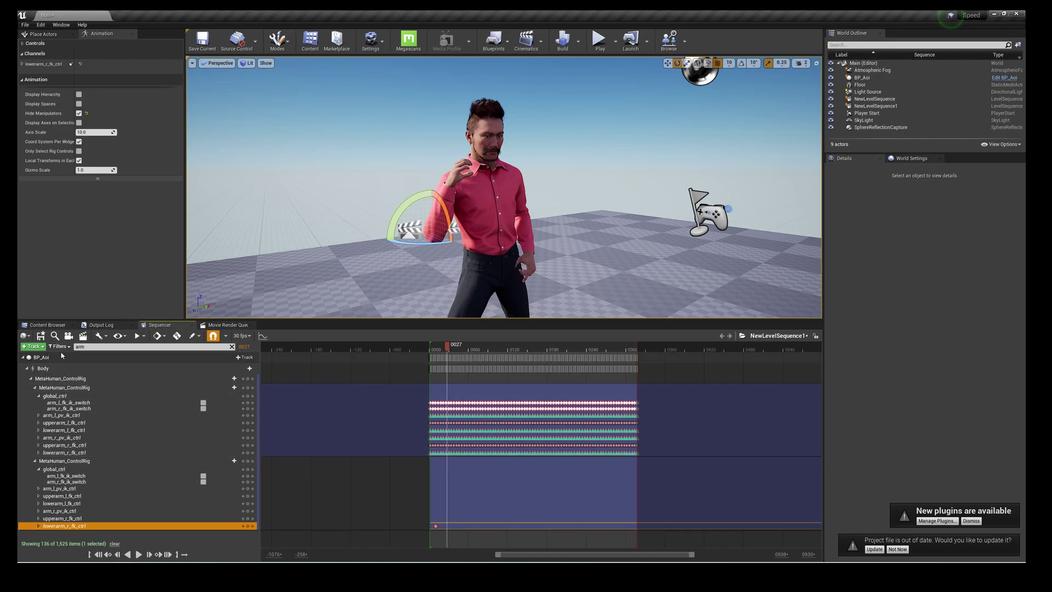
double_click(82, 347)
text(head)
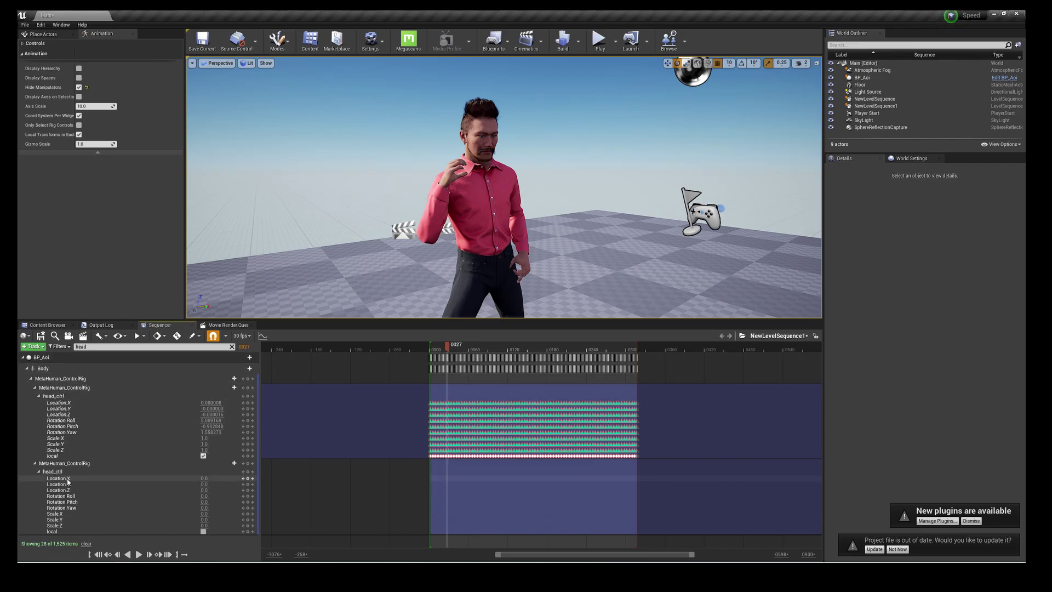
click(53, 472)
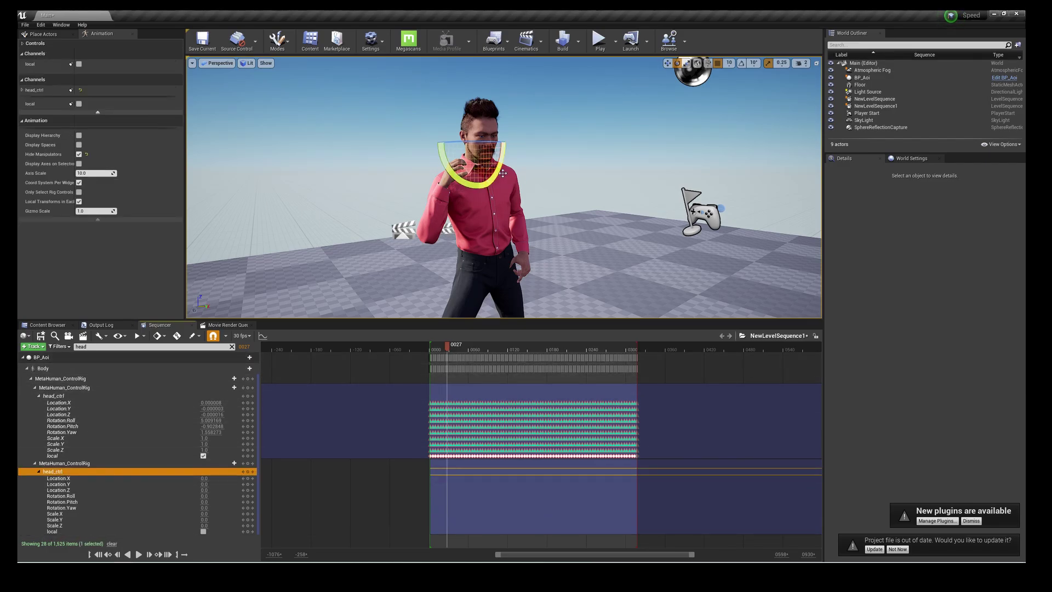
drag(502, 173, 503, 142)
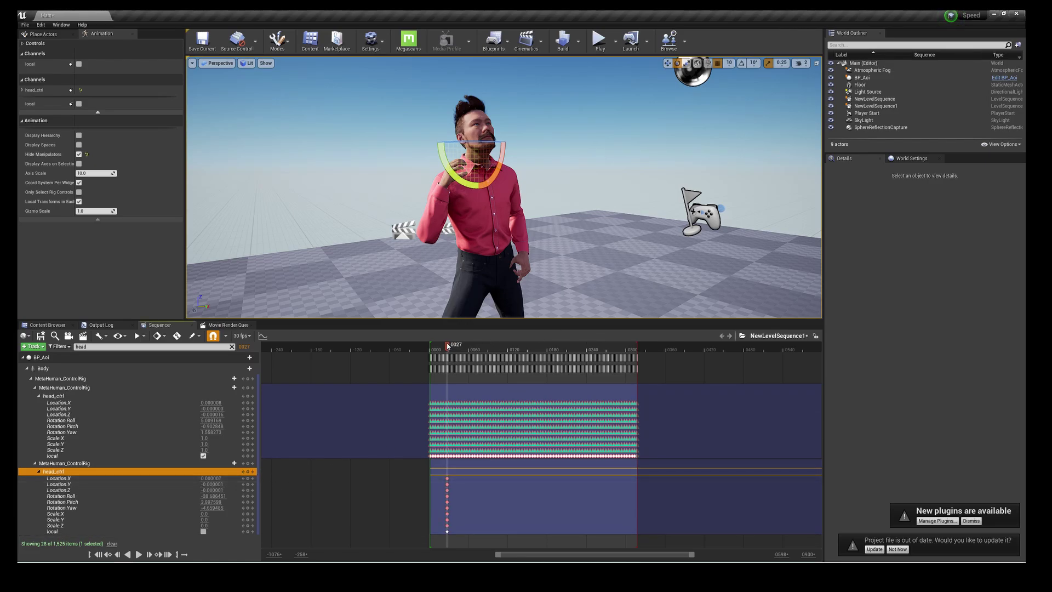
mouse_move(447, 346)
mouse_down()
mouse_move(436, 352)
mouse_move(455, 356)
mouse_up()
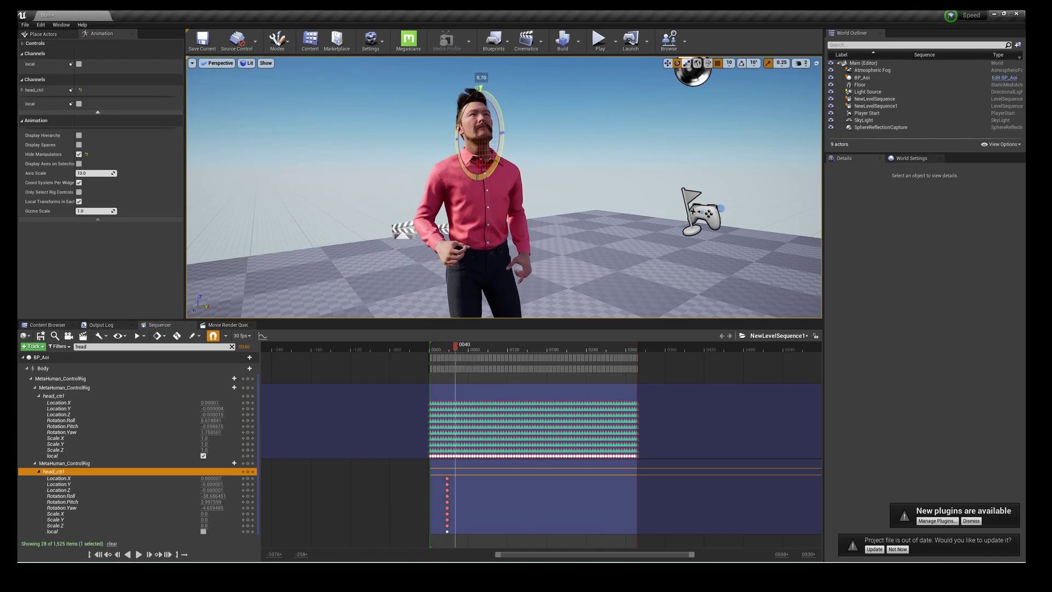
drag(489, 89, 490, 91)
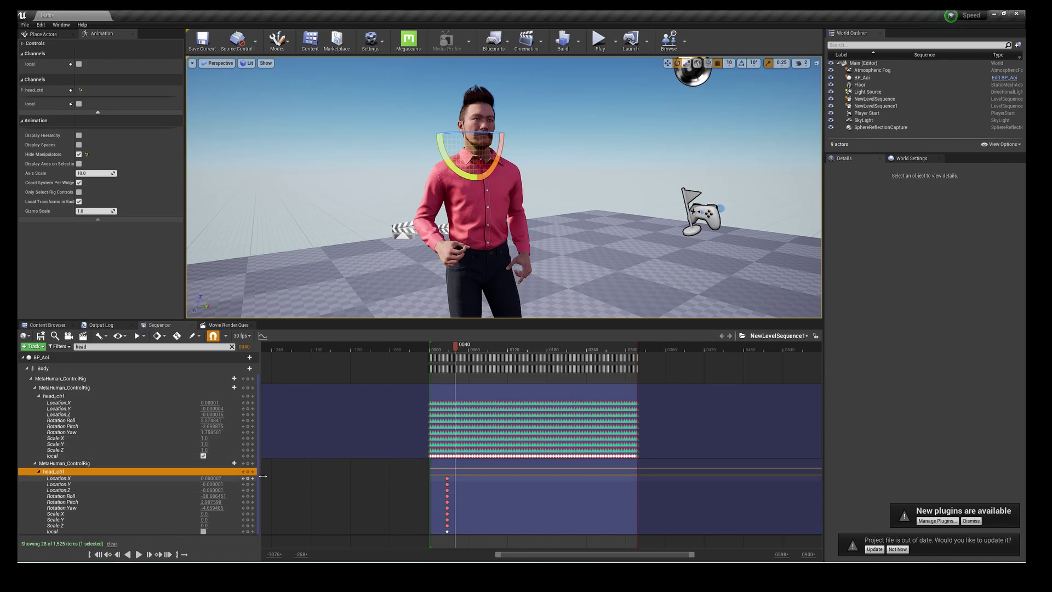
Play the sequence through the head keys, replay it from frame 14, and review the character's motion
key(space)
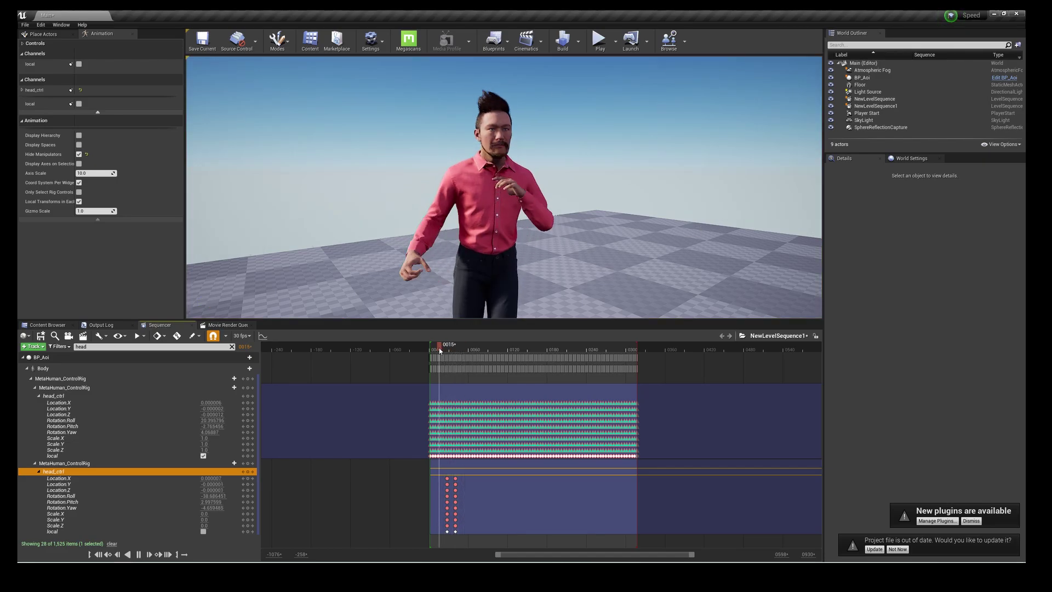
key(space)
click(440, 350)
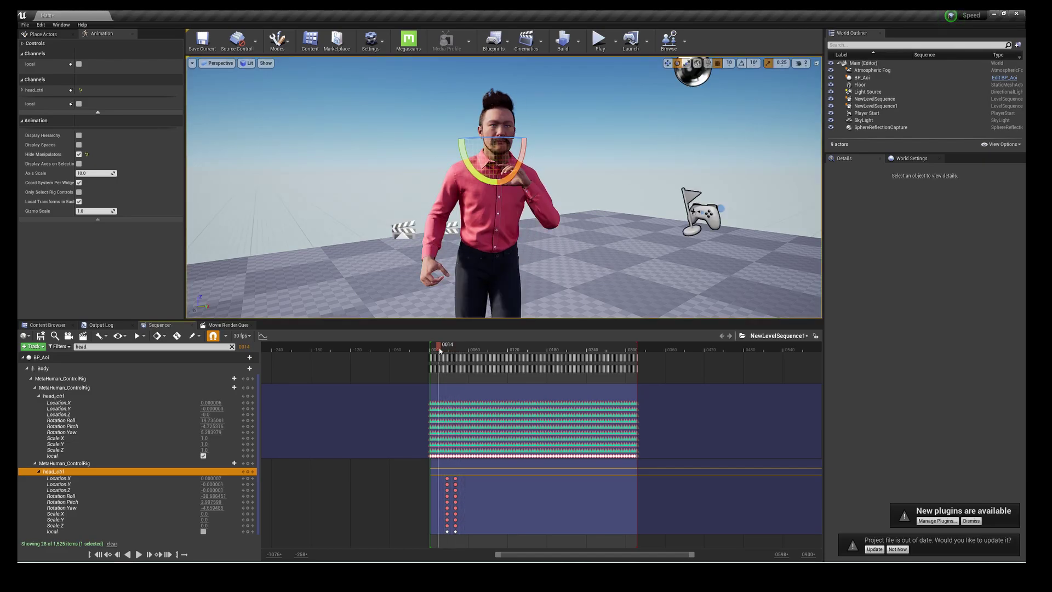
key(space)
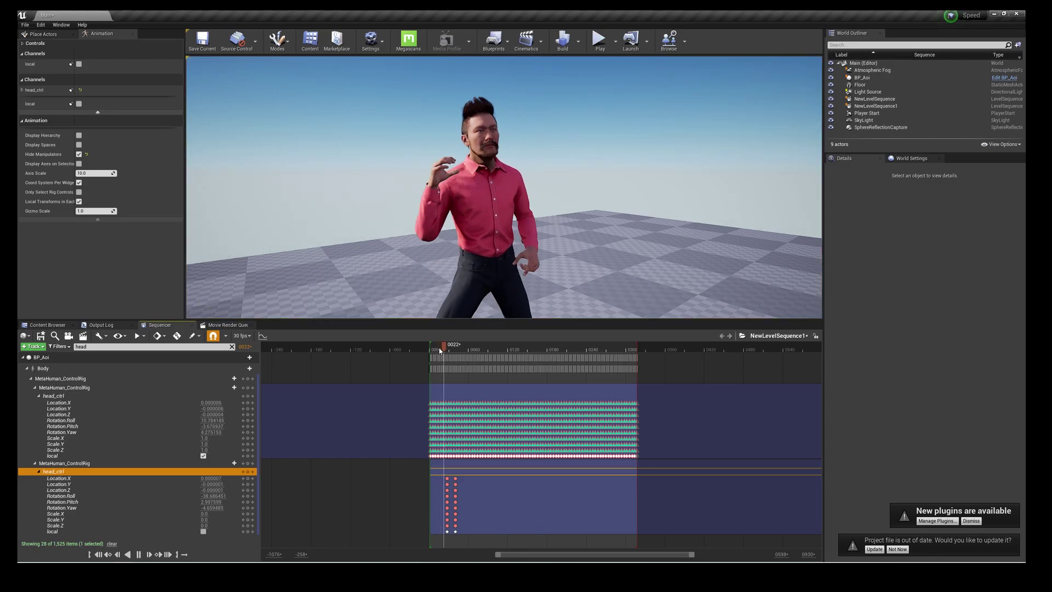
key(space)
right_drag(479, 157, 502, 225)
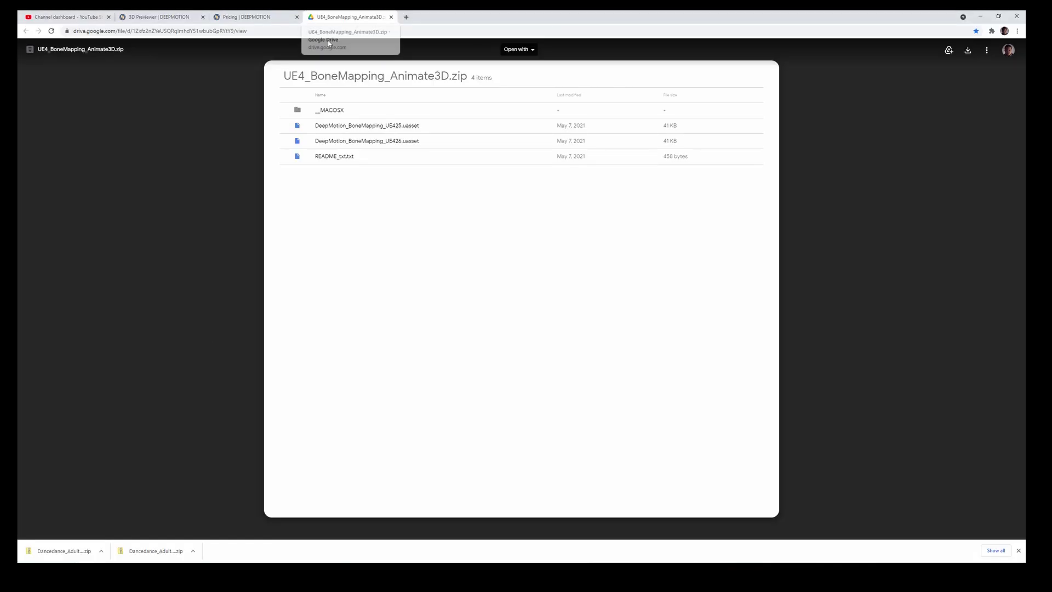
Switch to the browser and show the DeepMotion 3D Previewer page with its animation download options
click(159, 17)
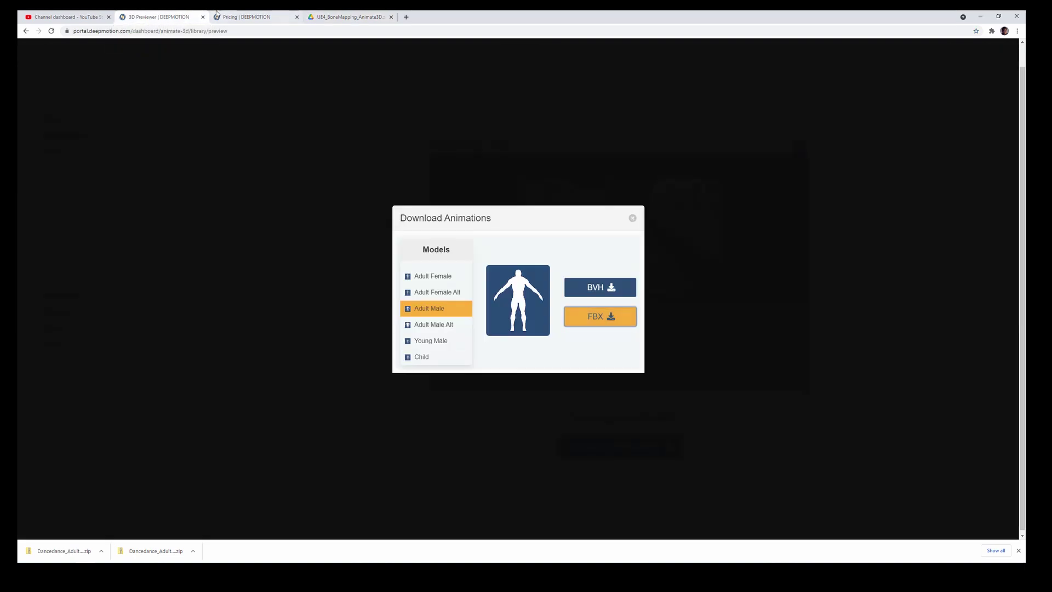
Show the DeepMotion pricing plans and the contents of UE4_BoneMapping_Animate3D.zip, and return to the 3D Previewer's download options
click(246, 17)
scroll(216, 58, up, 1)
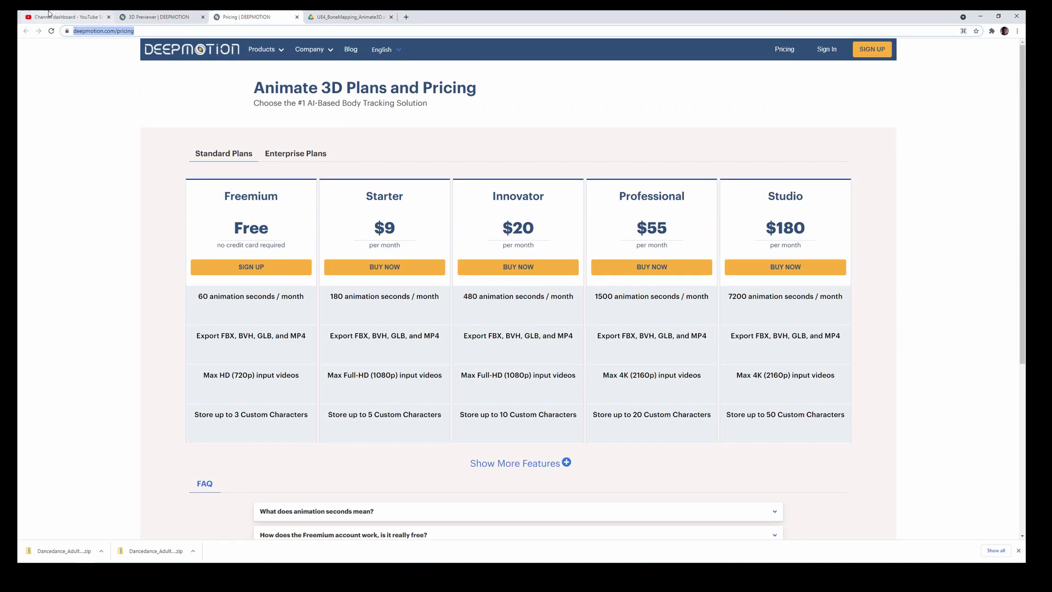
mouse_move(305, 57)
click(345, 17)
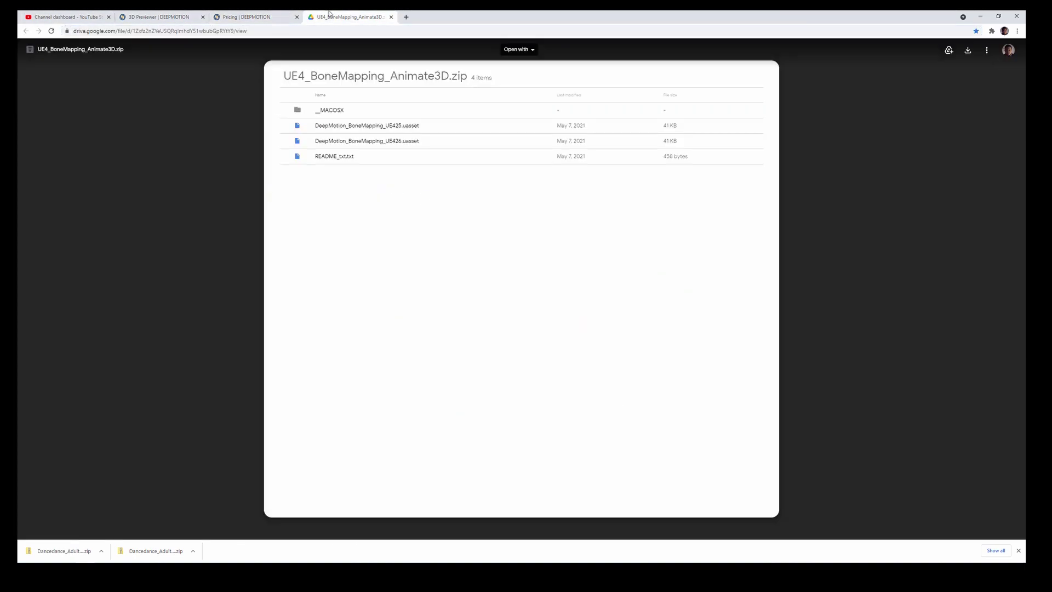
click(156, 17)
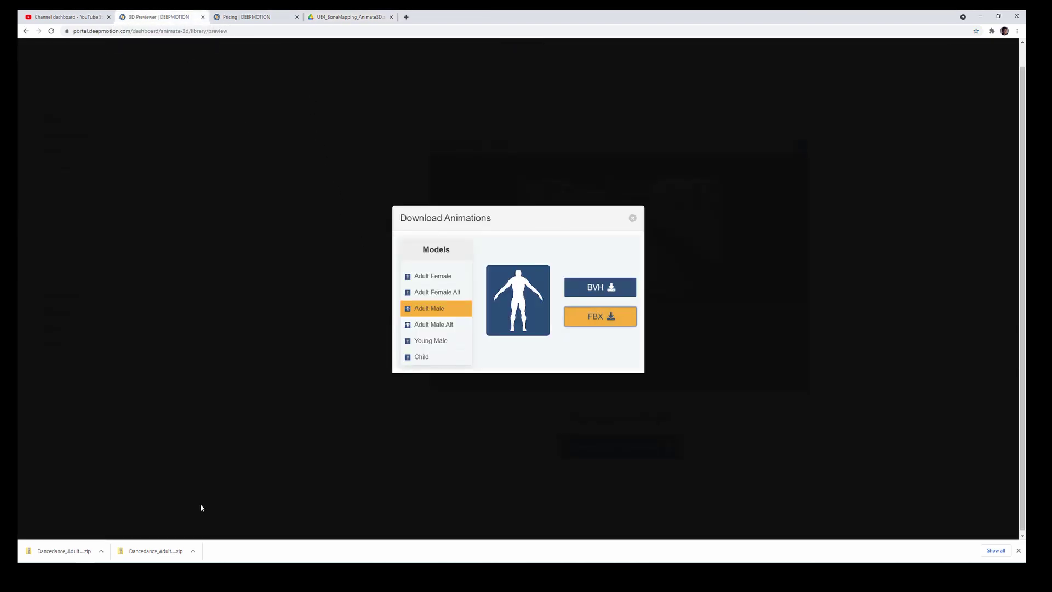
click(84, 535)
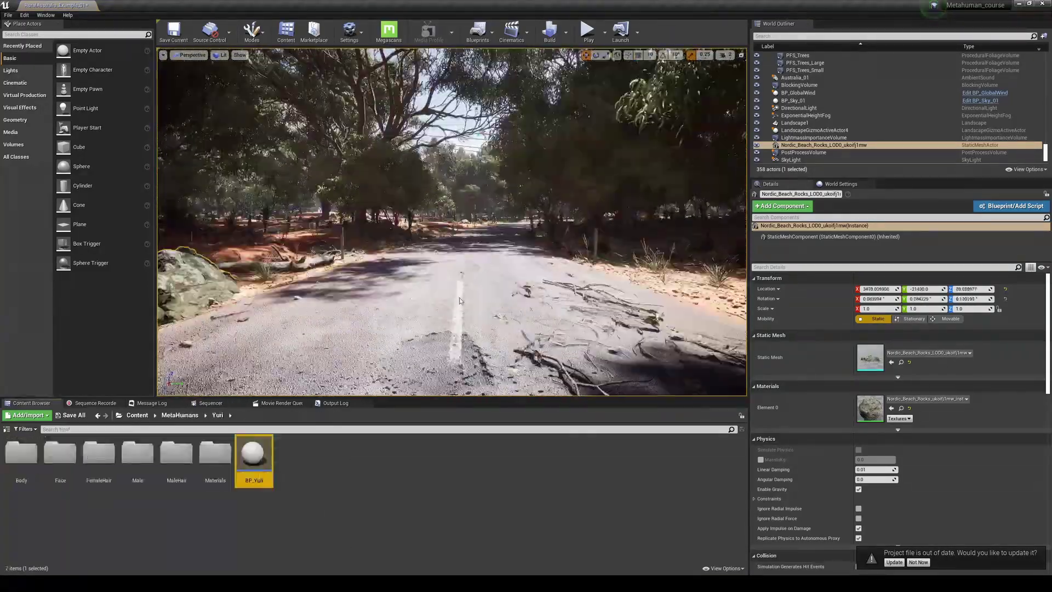
Switch to Unreal Editor and place the BP_Yuri MetaHuman blueprint on the road in the level
drag(253, 455, 487, 308)
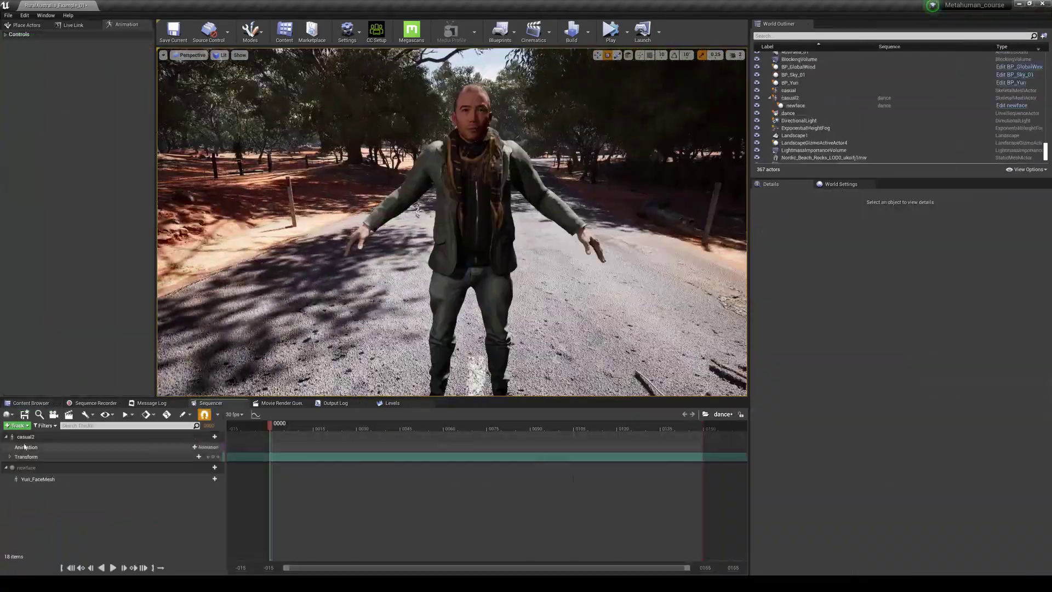
Add the Anim_Mid_Rhythm_Dance_04 animation to the casual2 track in the sequence and play back the dance
click(195, 446)
click(219, 335)
key(space)
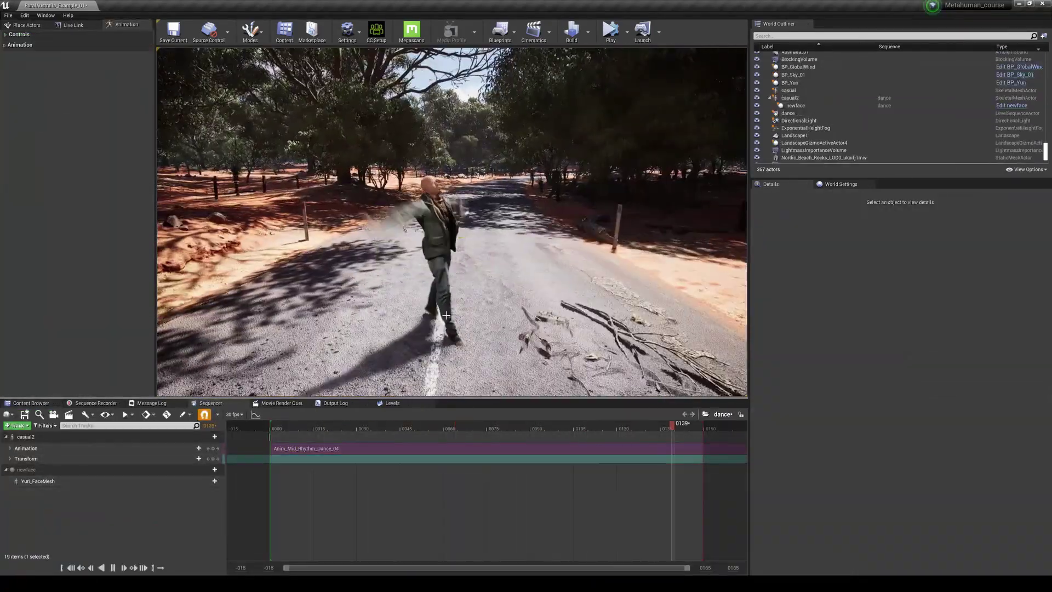
ctrl+scroll(445, 486, down, 3)
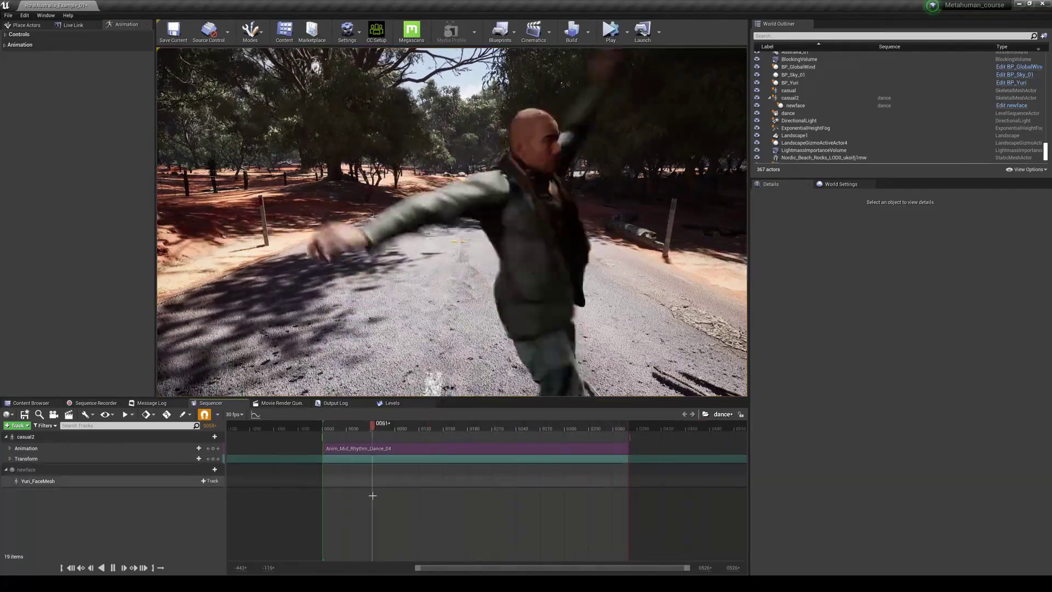